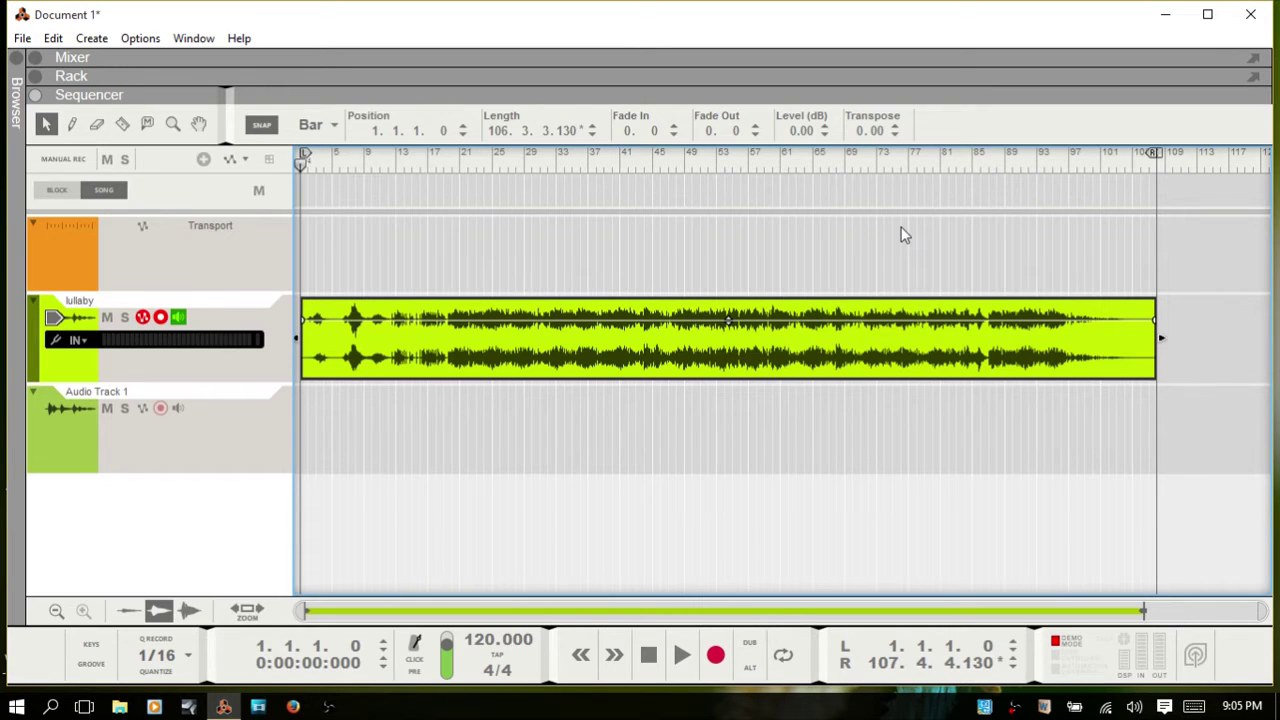
Step: Open and close the slice view of the lullaby clip to examine its transient slice markers
double_click(746, 339)
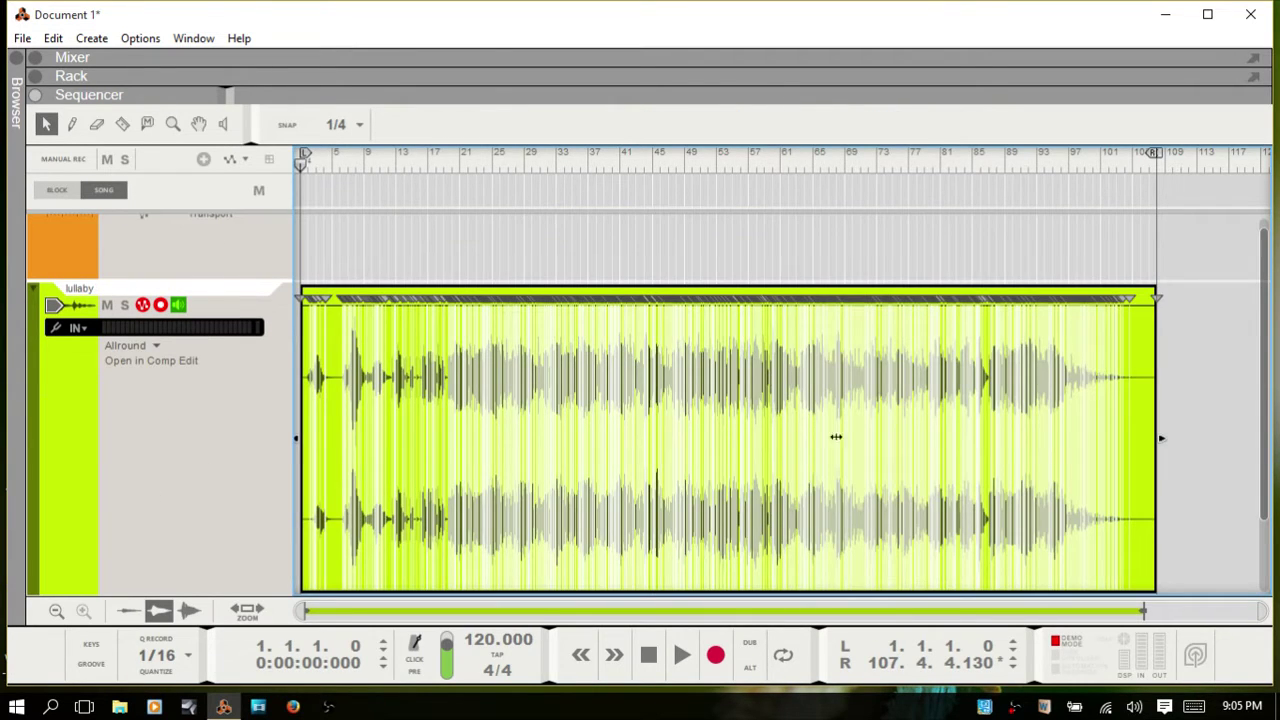
click(693, 430)
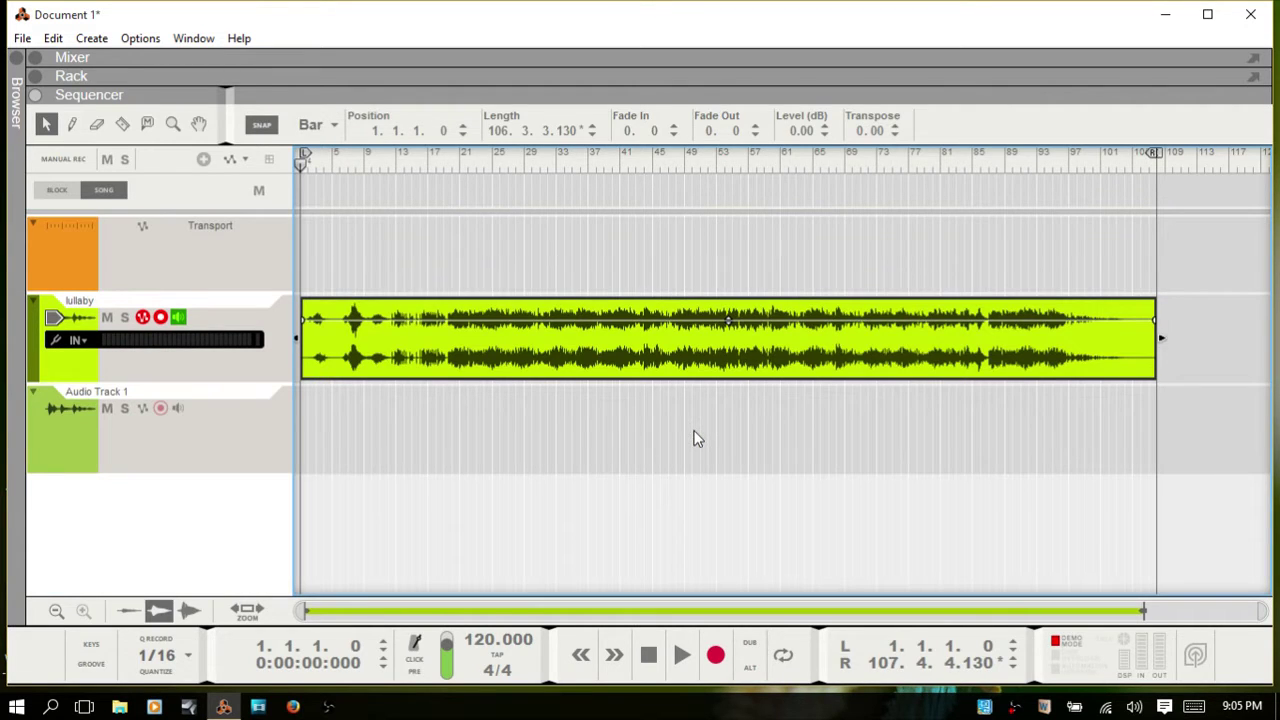
double_click(592, 350)
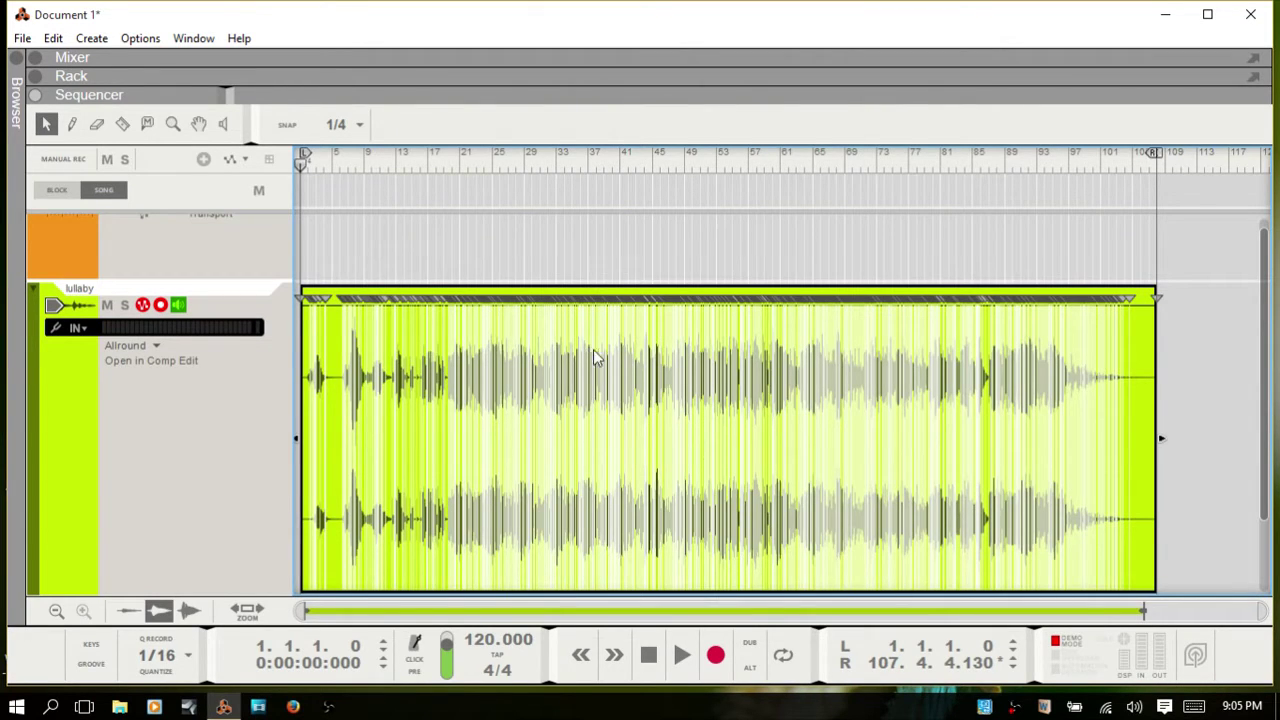
double_click(594, 351)
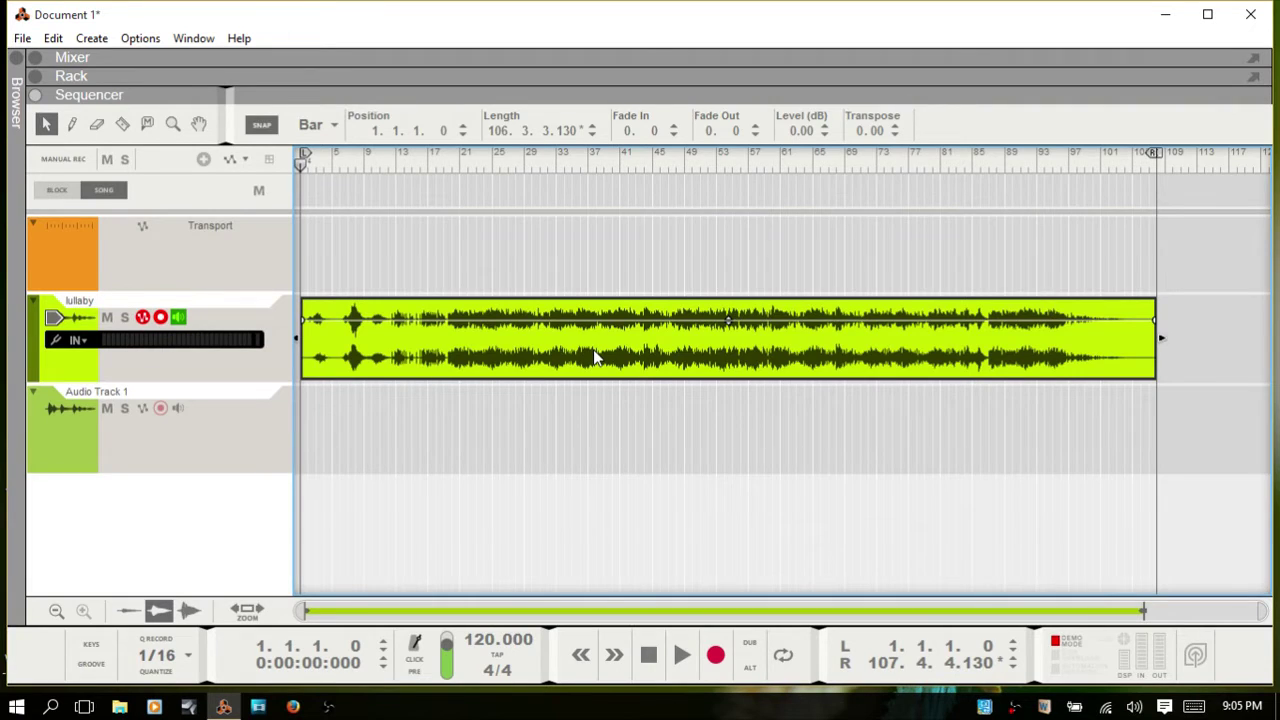
double_click(593, 350)
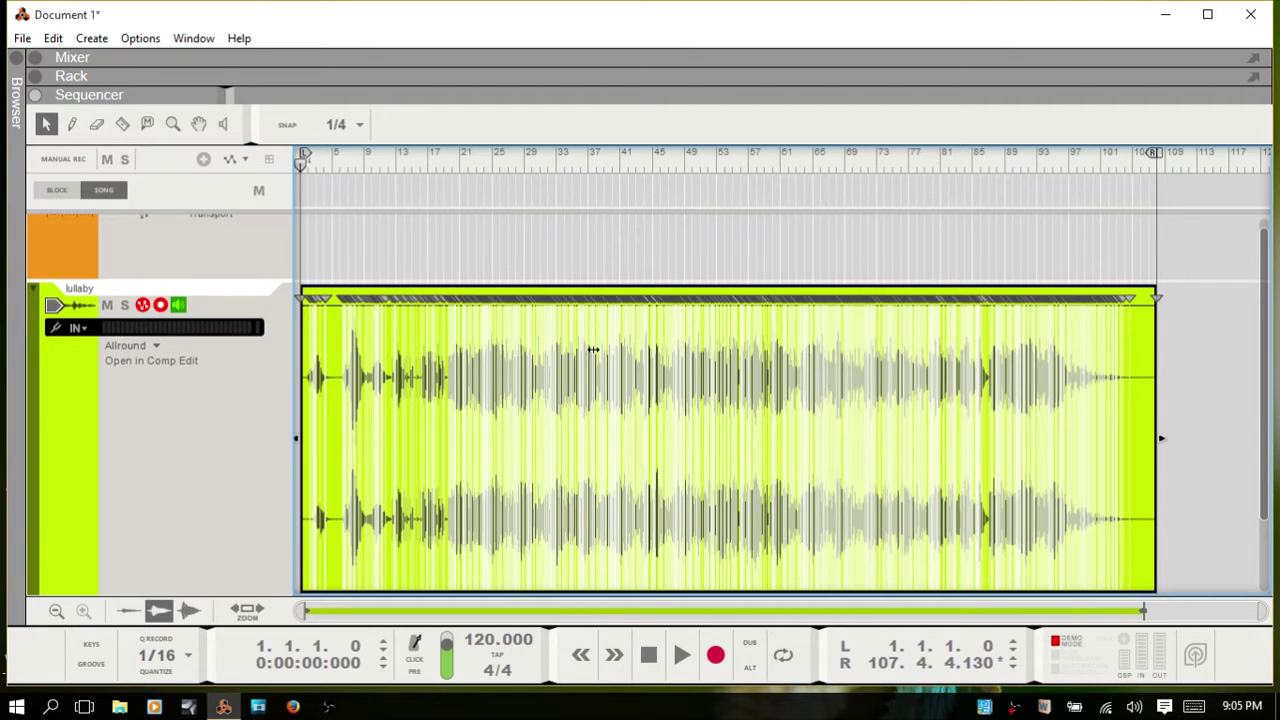
double_click(593, 349)
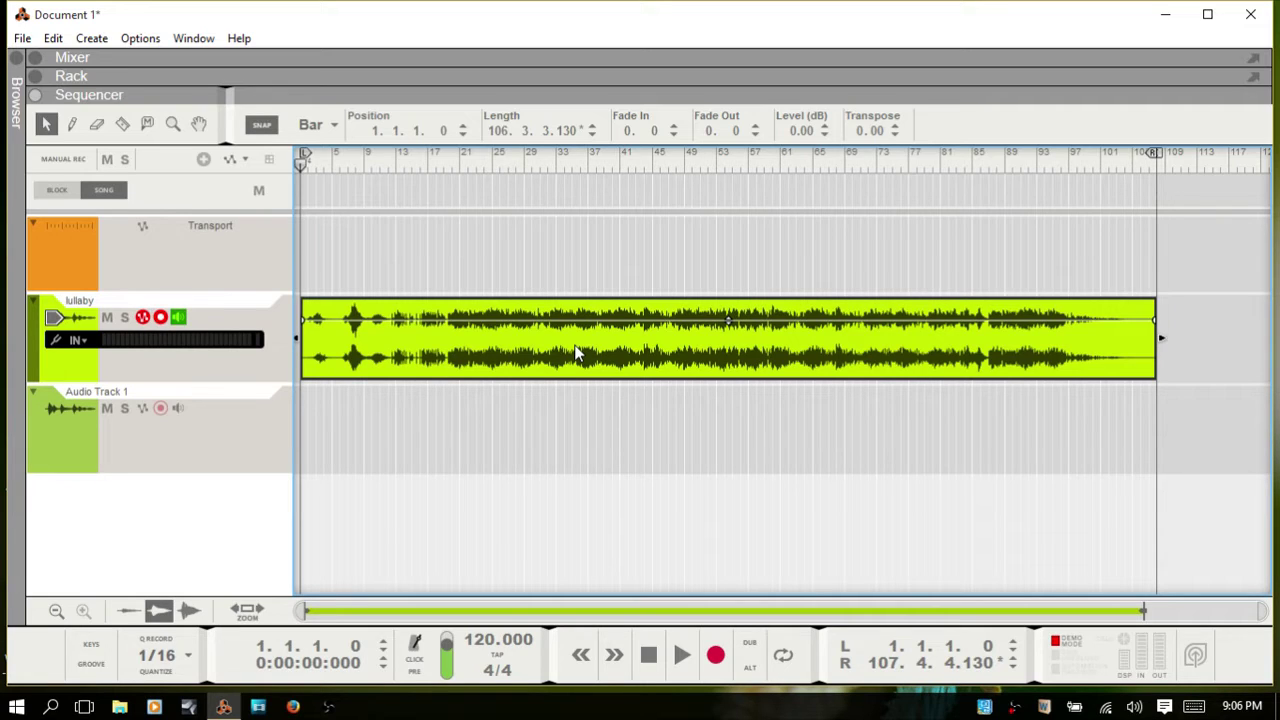
Step: Copy the lullaby clip onto Audio Track 1 at the same position and reverse the copy
drag(576, 352, 551, 440)
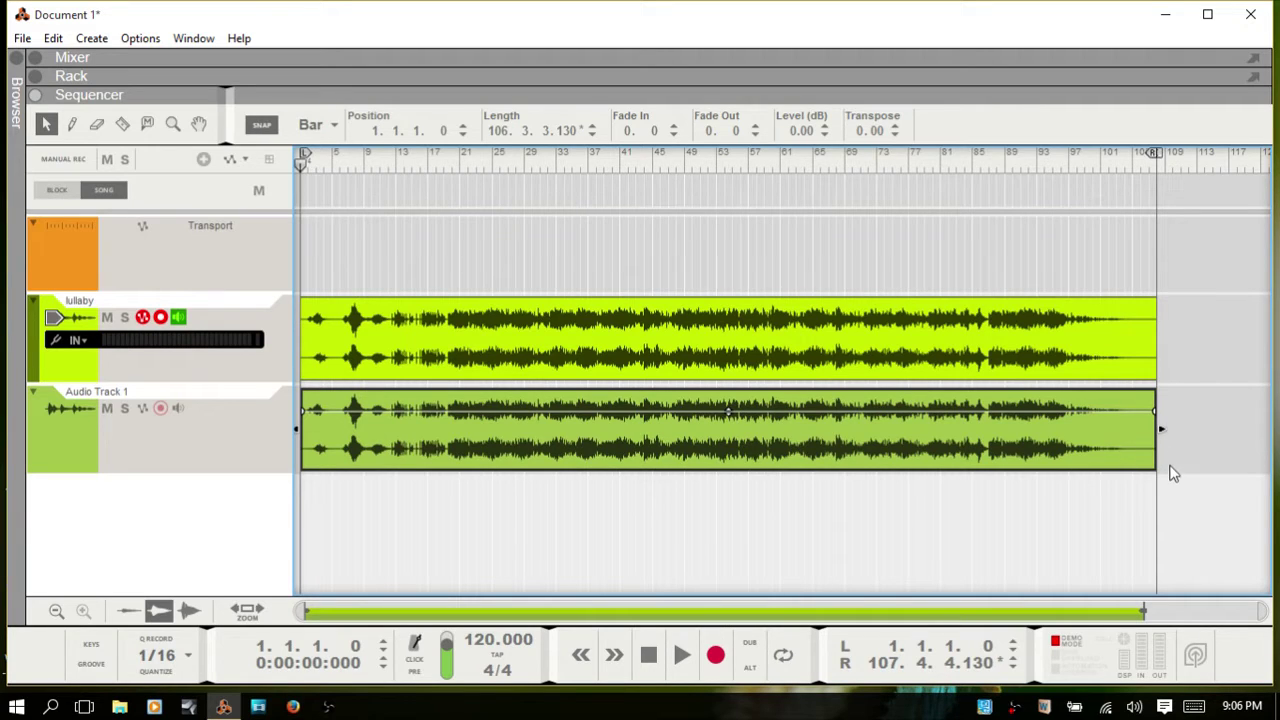
right_click(833, 437)
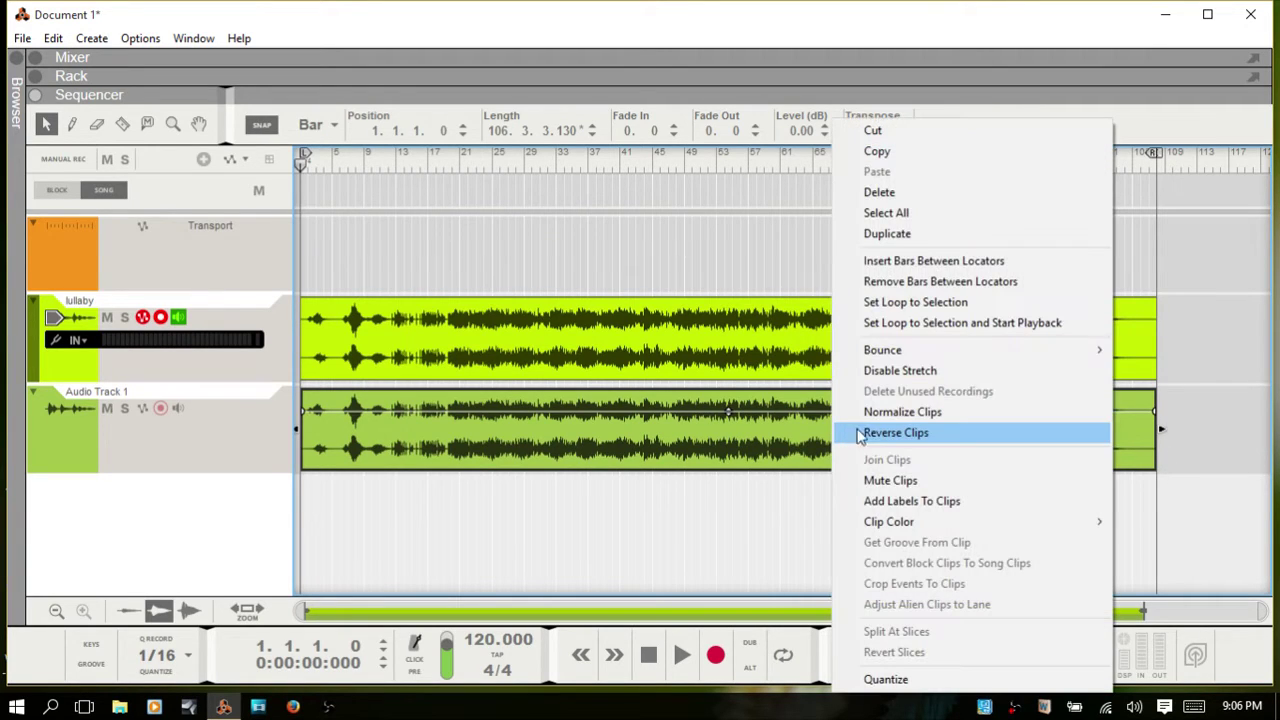
click(878, 436)
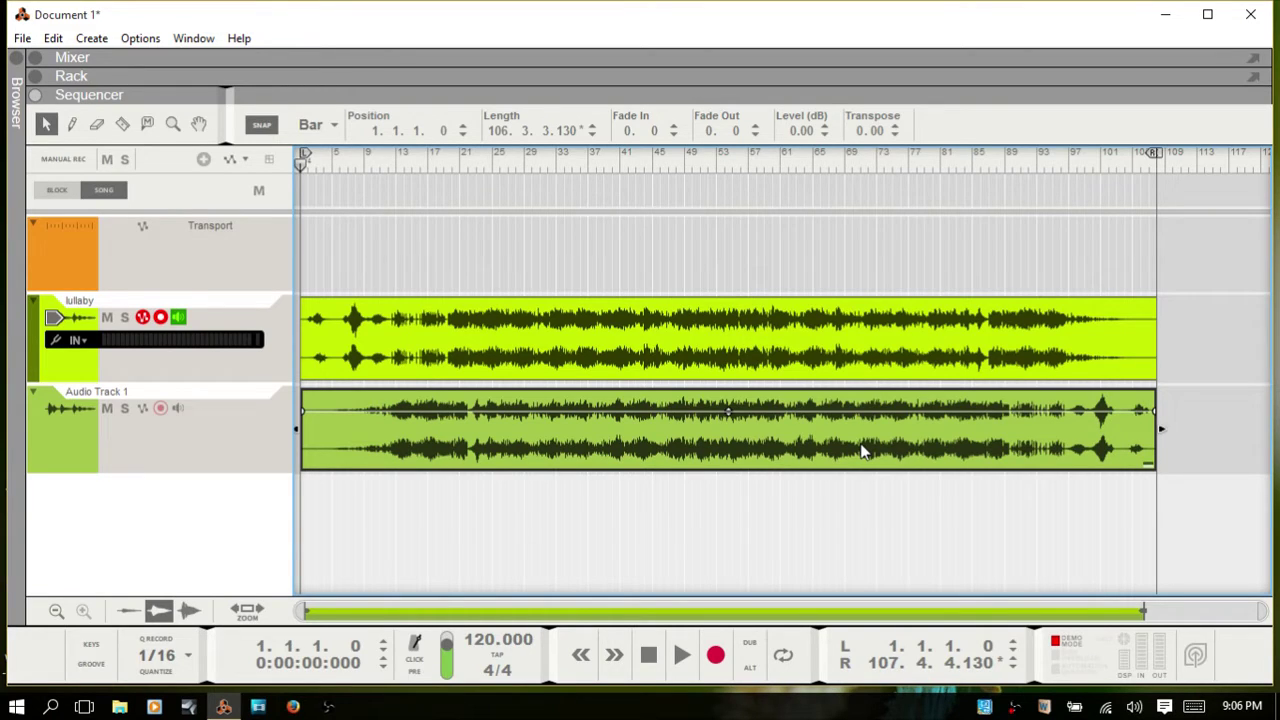
Step: Open the reversed clip in Comp Edit and switch from single take playback to the comp of both takes
double_click(623, 435)
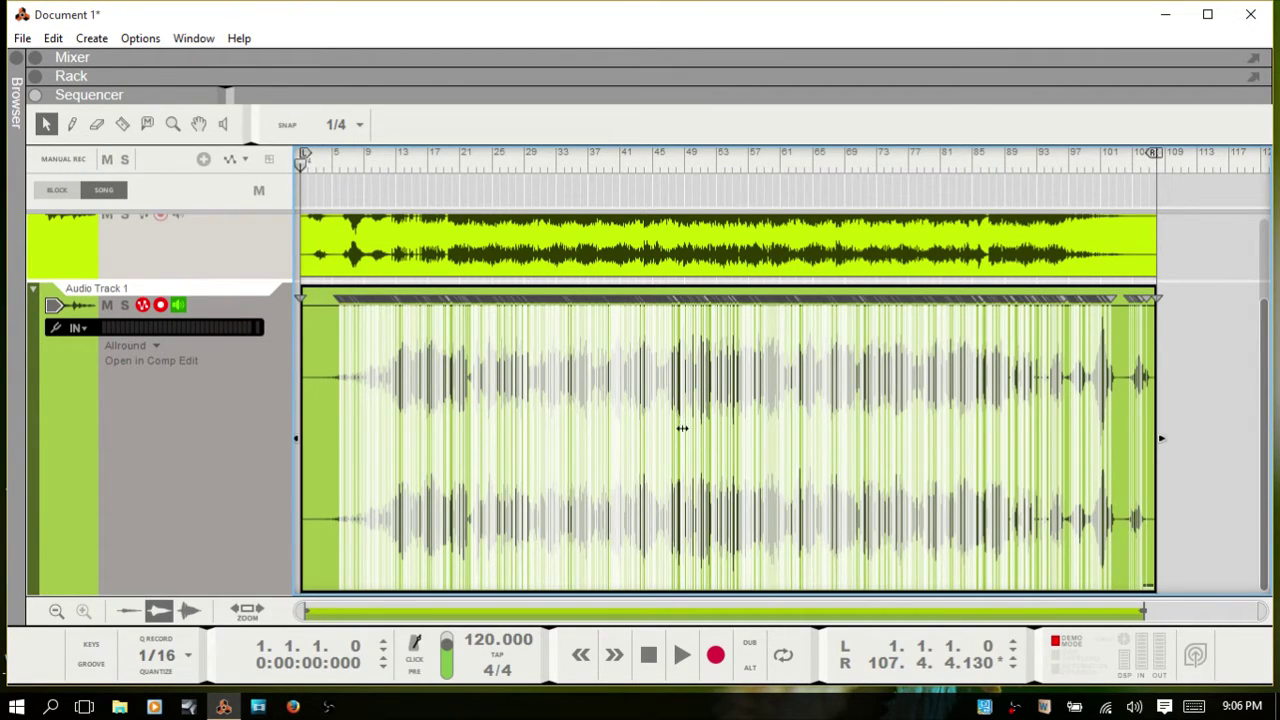
click(156, 362)
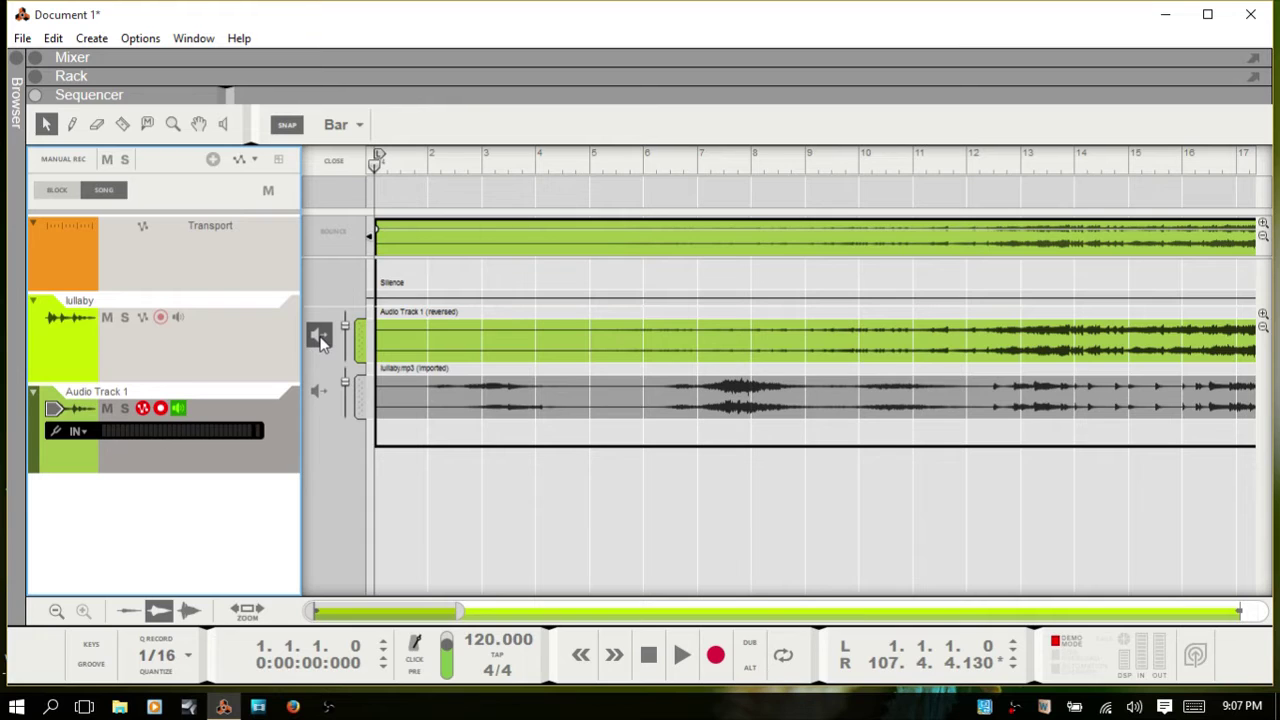
click(318, 390)
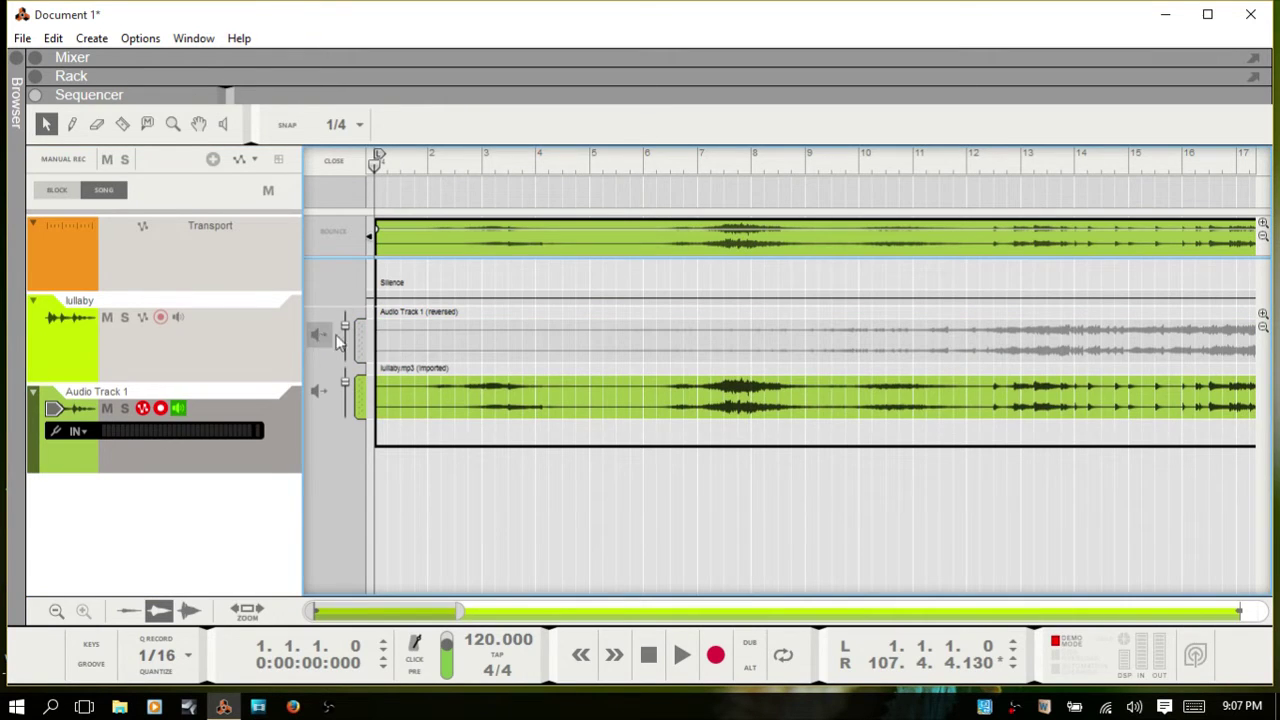
Step: Comp the reversed take over about bars 10 to 15 with the Razor tool and return to the arrangement with the Selection tool
key(r)
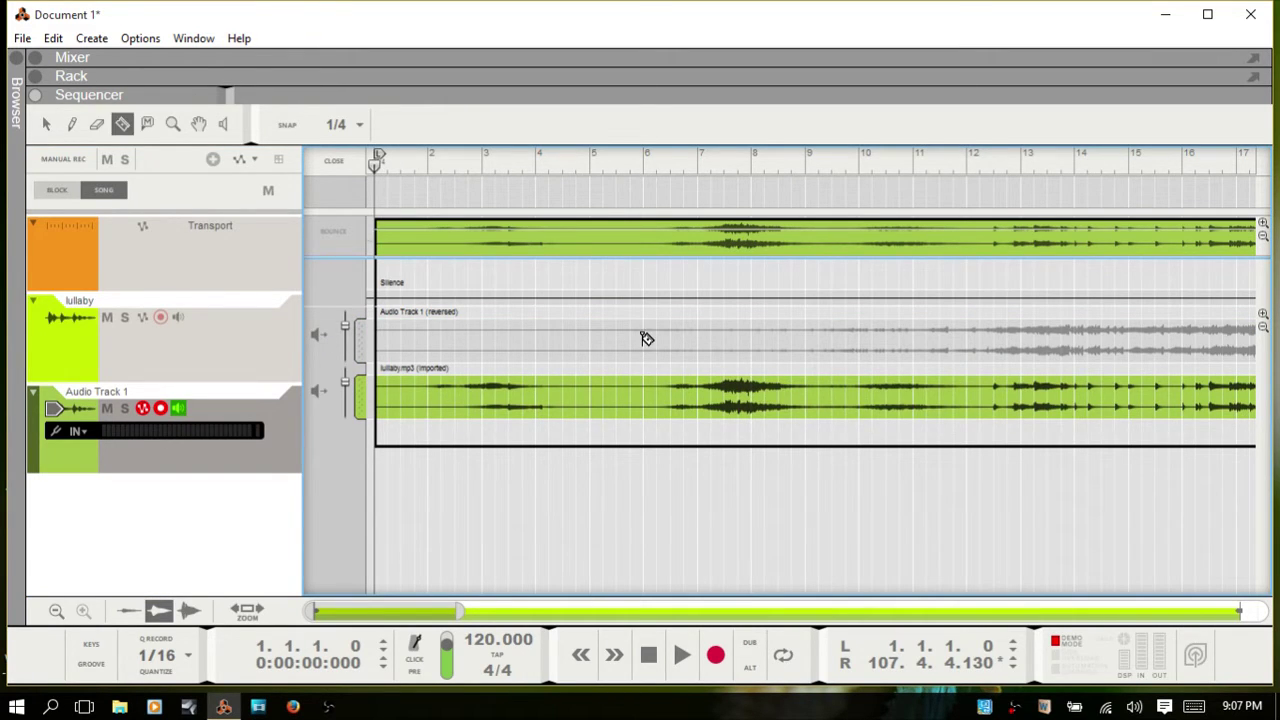
drag(858, 344, 1137, 349)
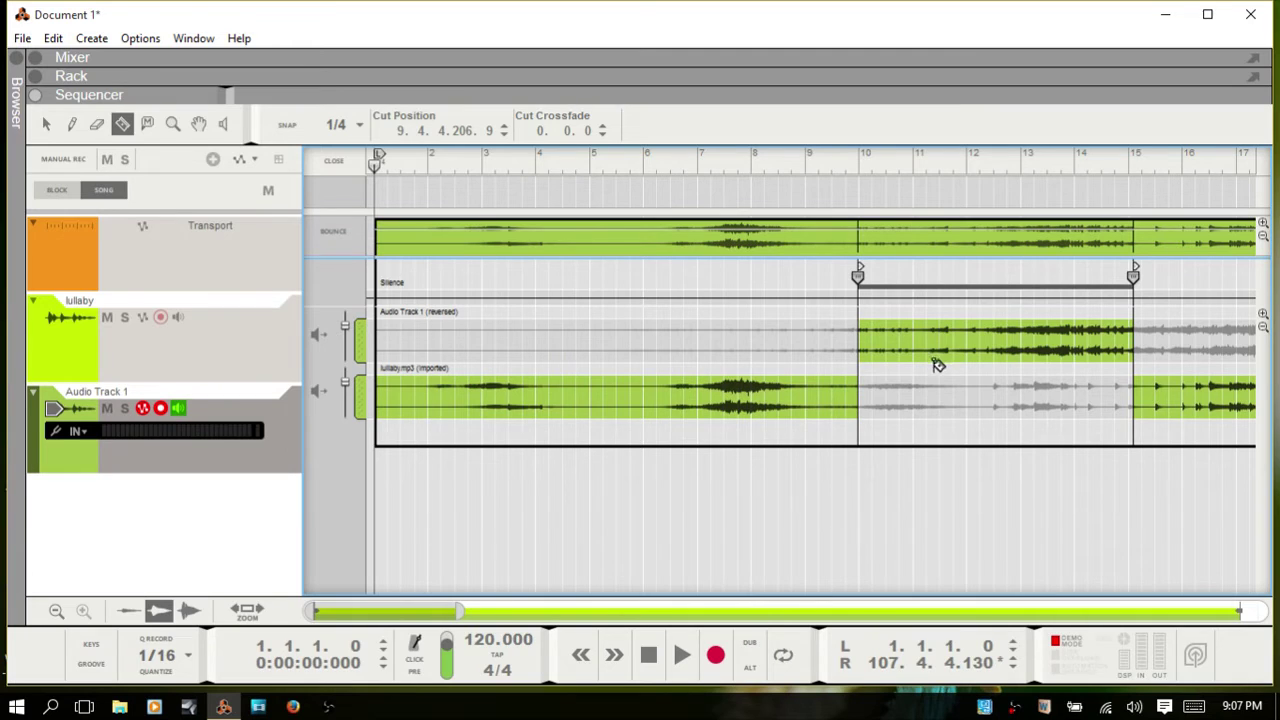
double_click(828, 392)
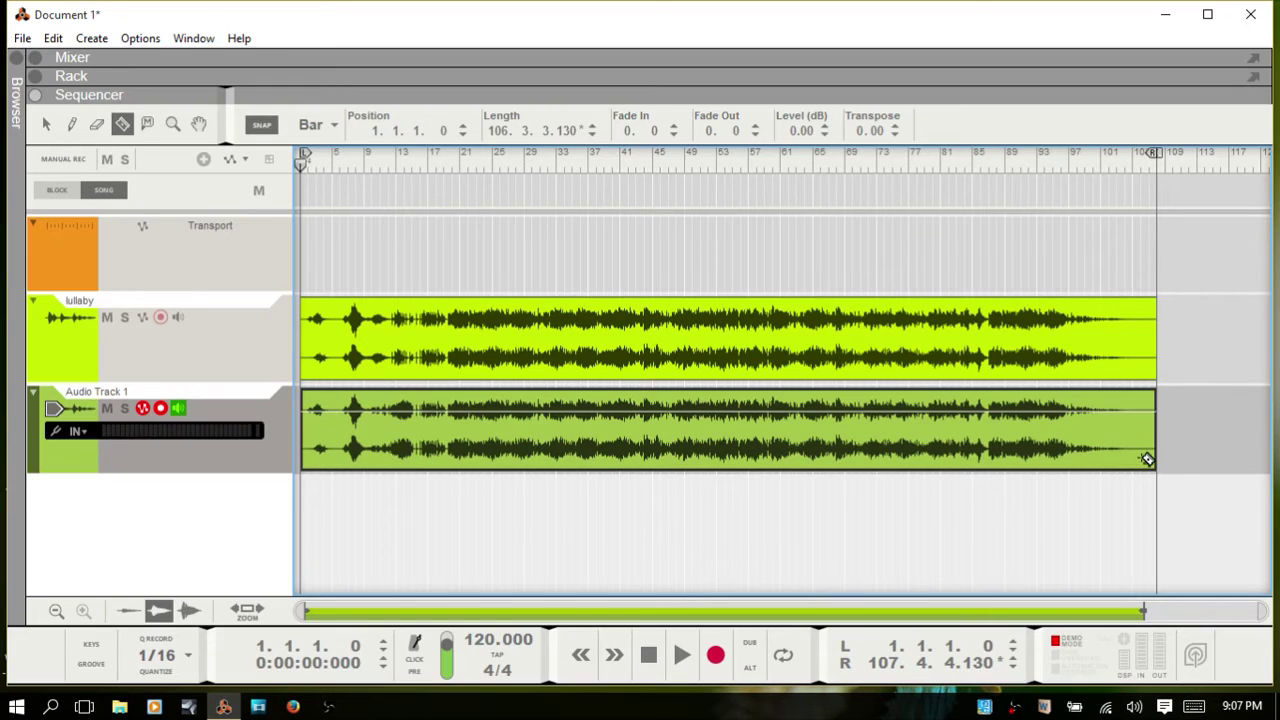
key(q)
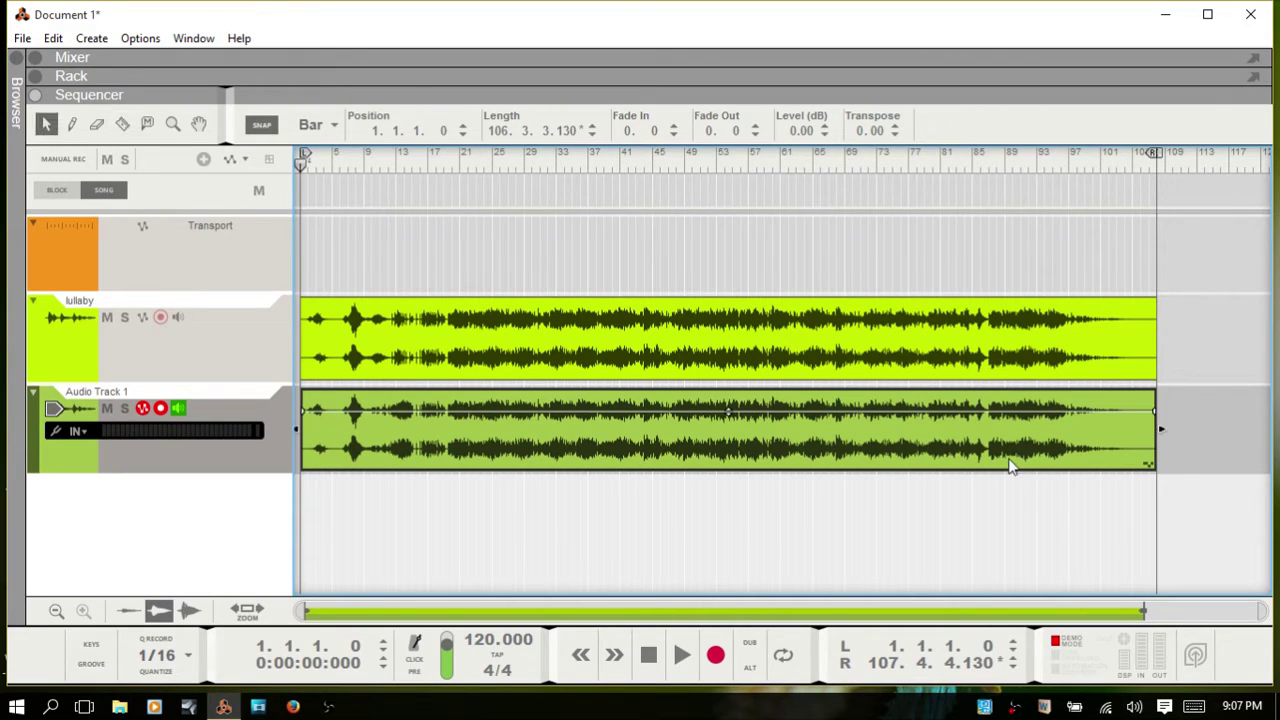
Step: Reopen the comped clip, set the reversed take to Single Take Mode, and return to the arrangement
double_click(646, 437)
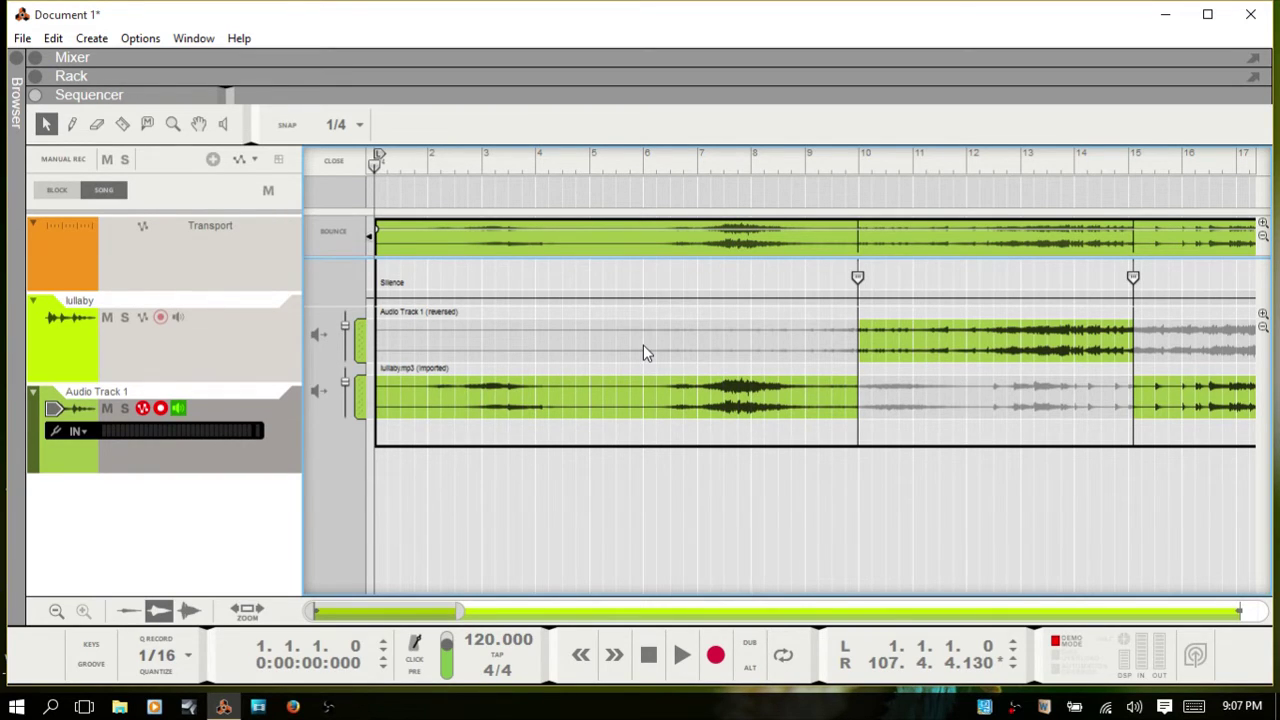
click(319, 340)
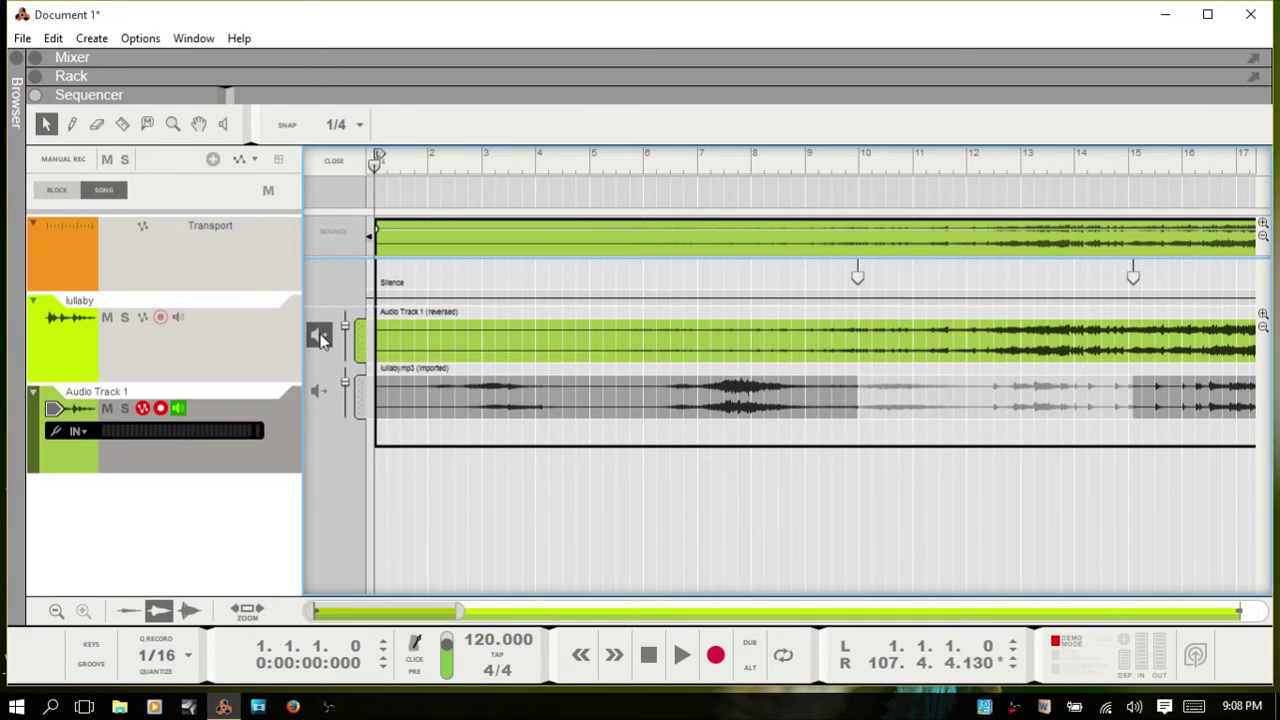
click(319, 338)
click(316, 334)
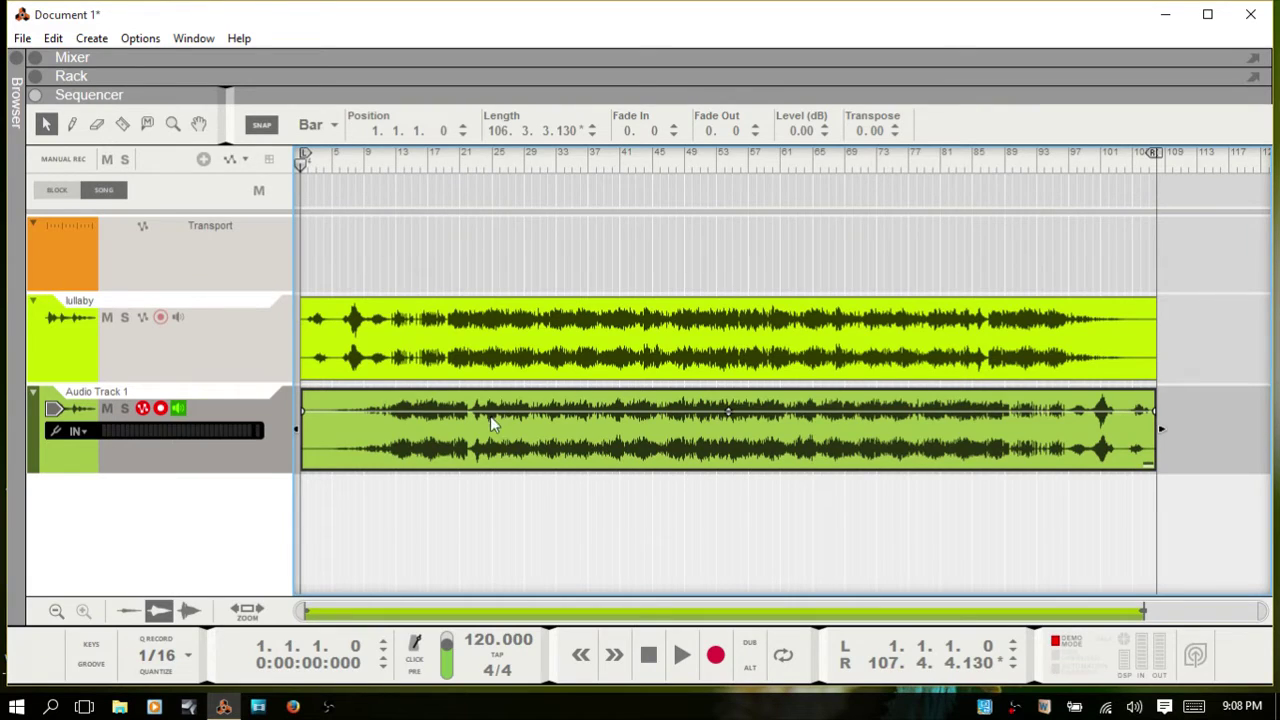
Step: Open and close the slice view of the reversed clip on Audio Track 1 to examine its slice markers
double_click(564, 433)
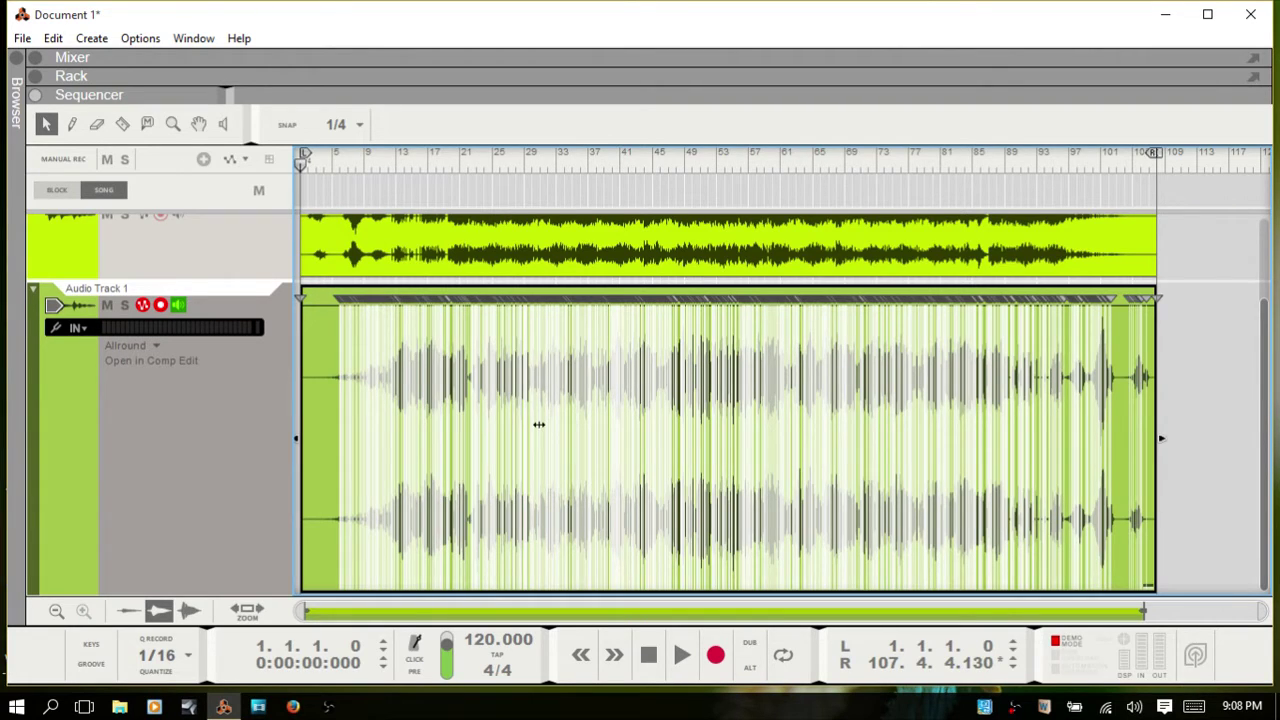
double_click(539, 424)
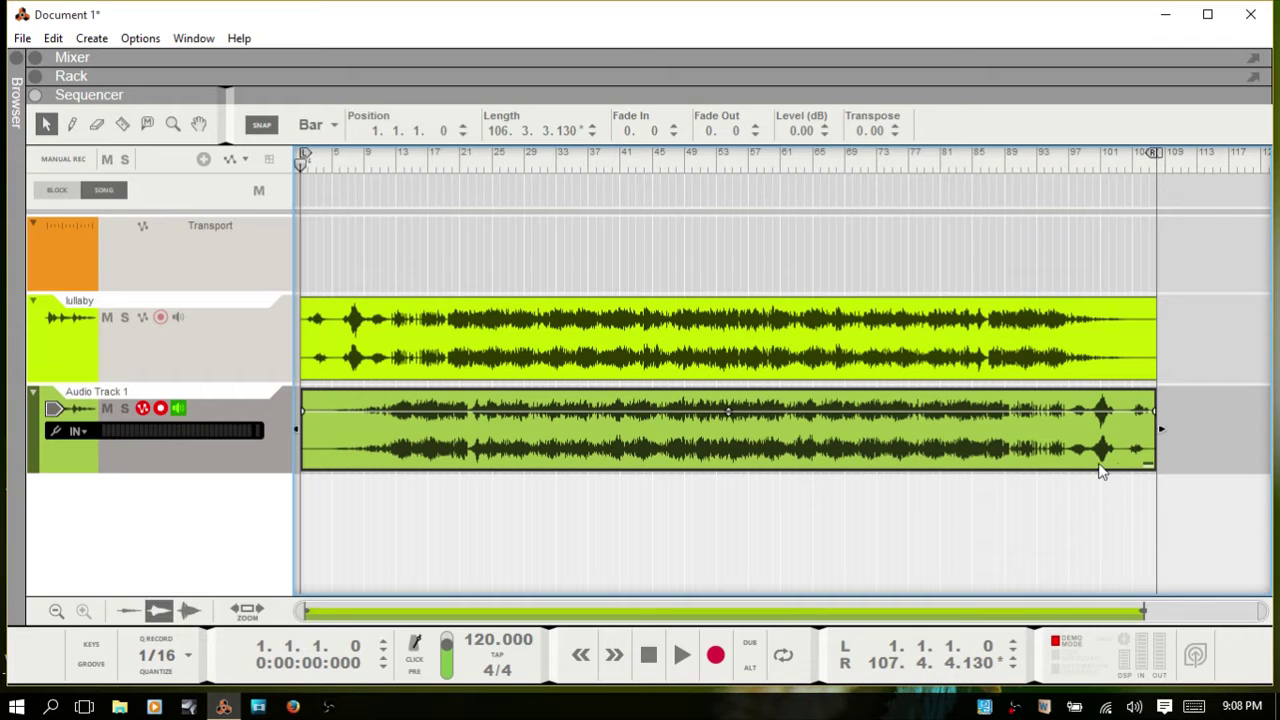
double_click(815, 440)
double_click(803, 437)
double_click(849, 447)
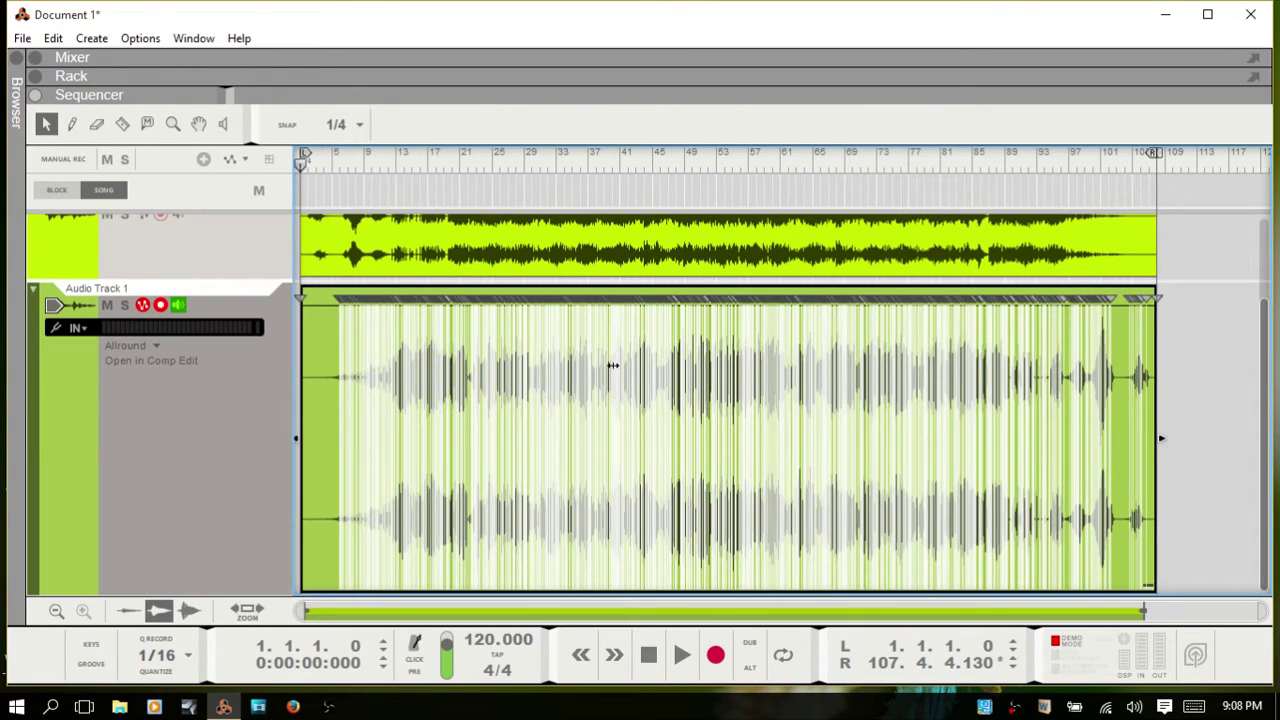
Step: Inspect the reversed take's Single Take Mode in Comp Edit and return to the arrangement
click(164, 361)
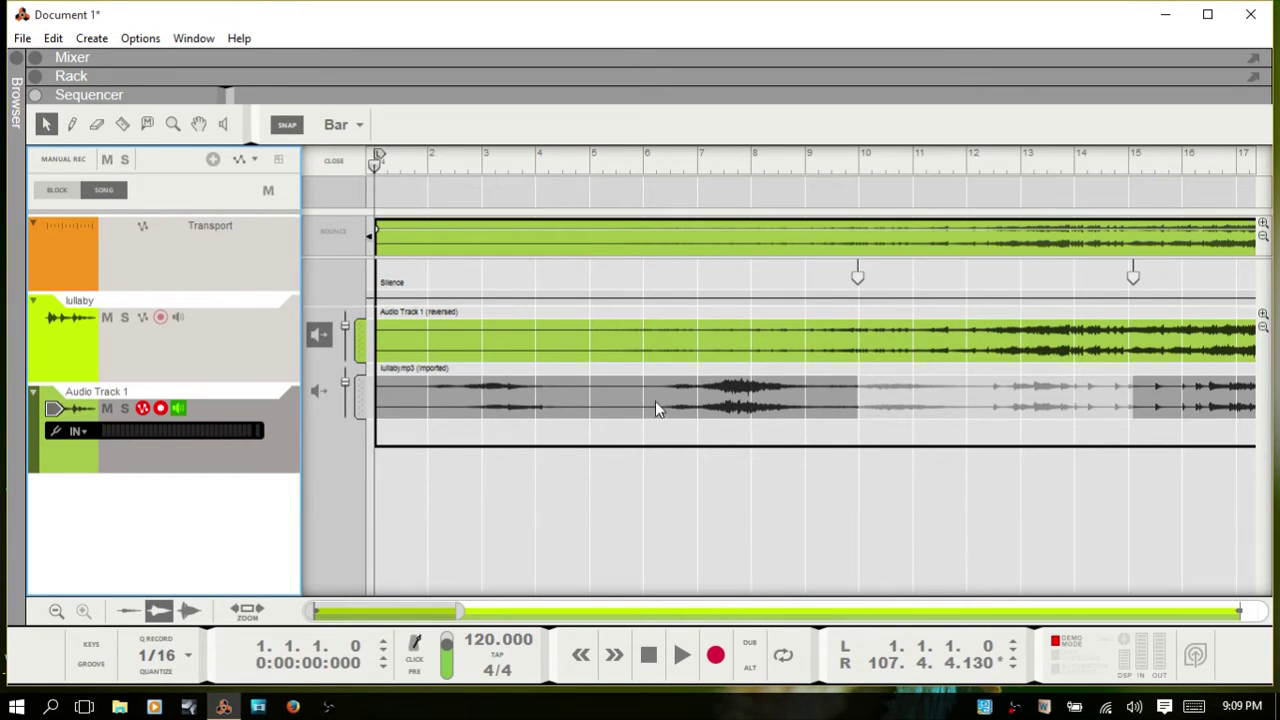
click(320, 336)
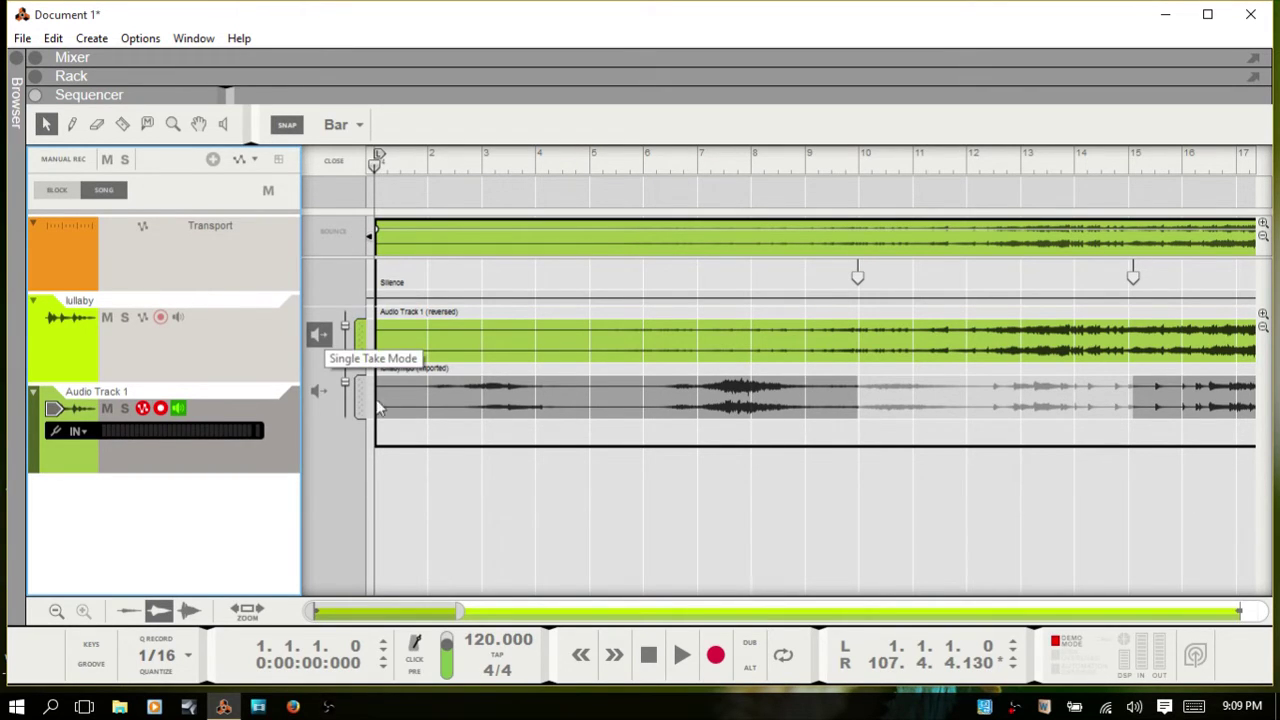
double_click(473, 398)
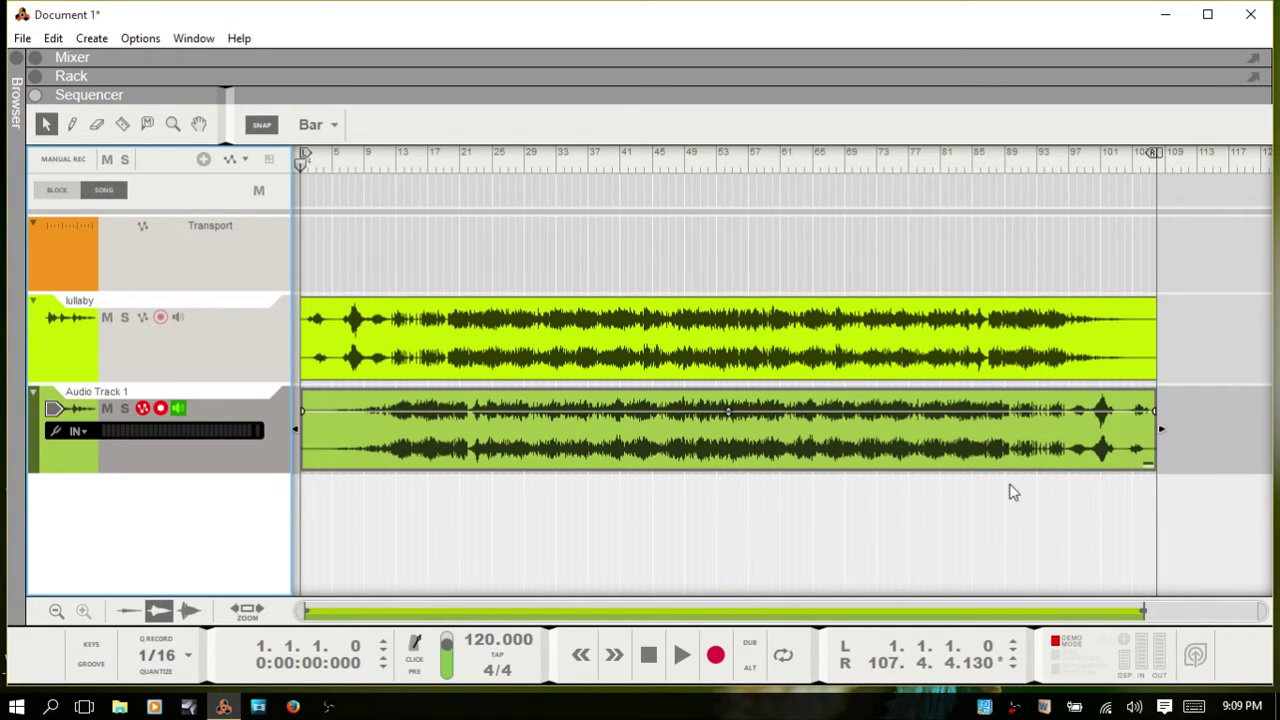
Step: Delete the reversed clip from Audio Track 1 and select the lullaby track
click(772, 450)
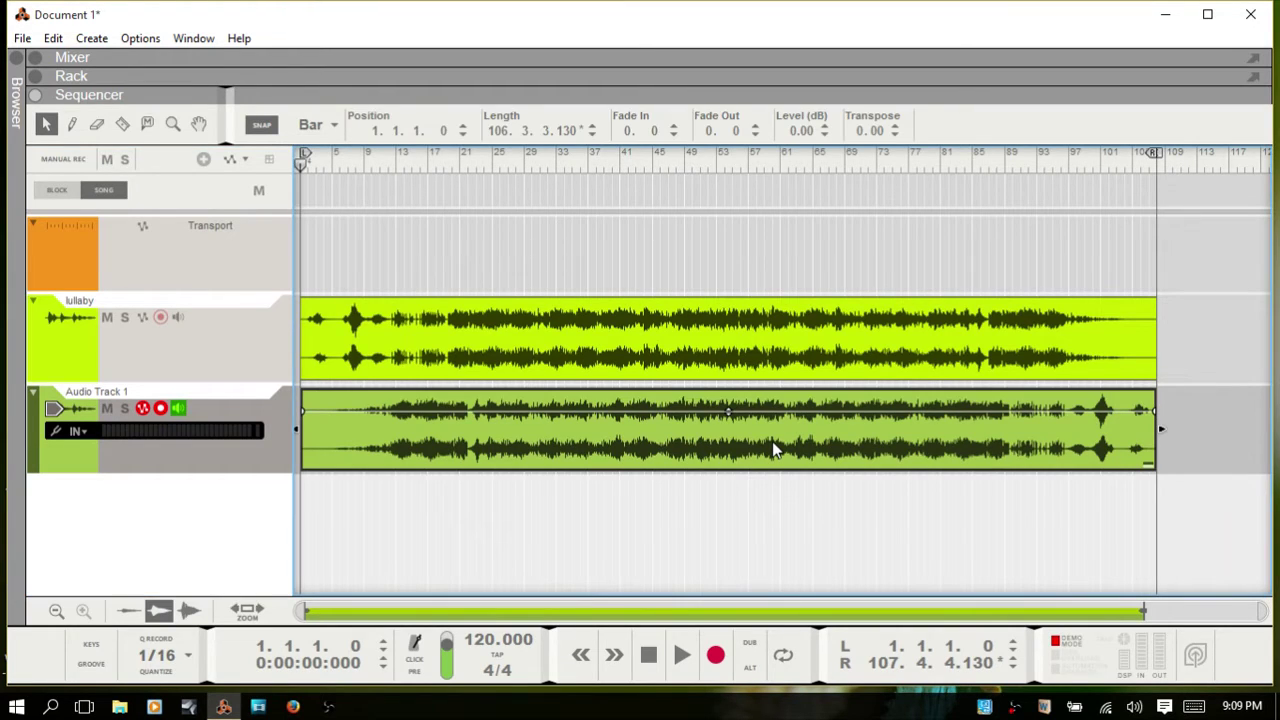
key(Delete)
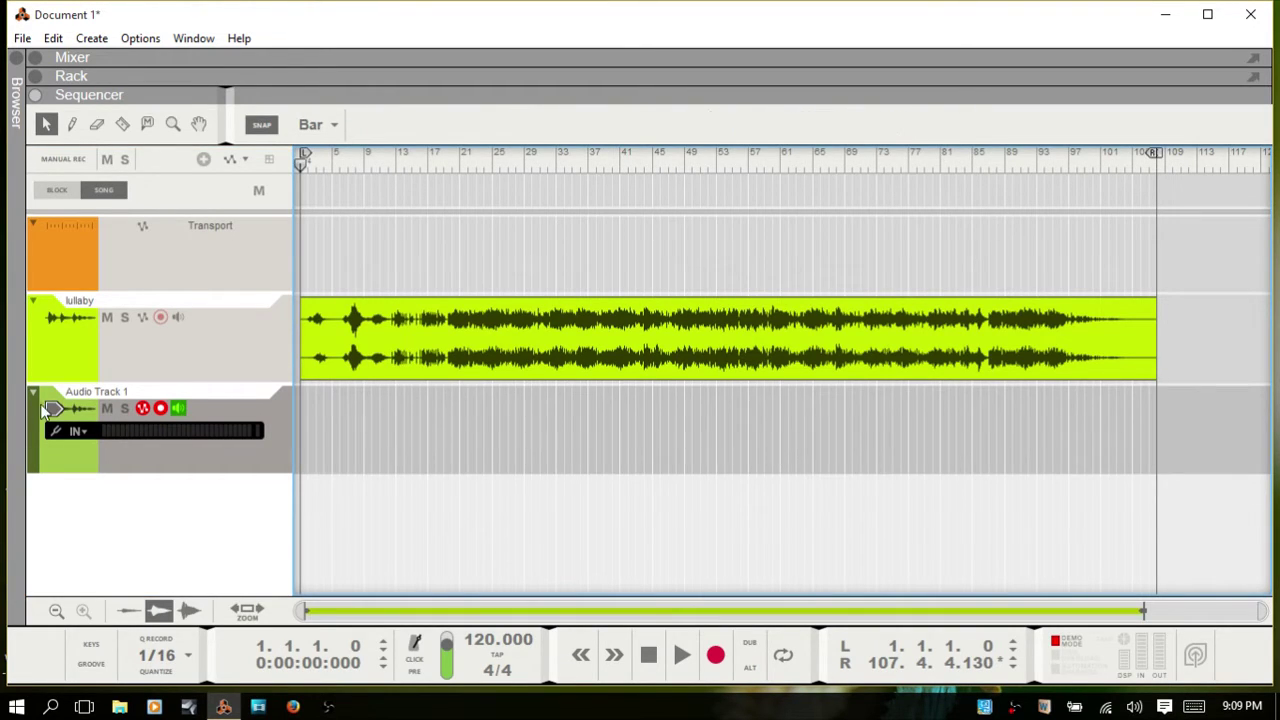
click(169, 447)
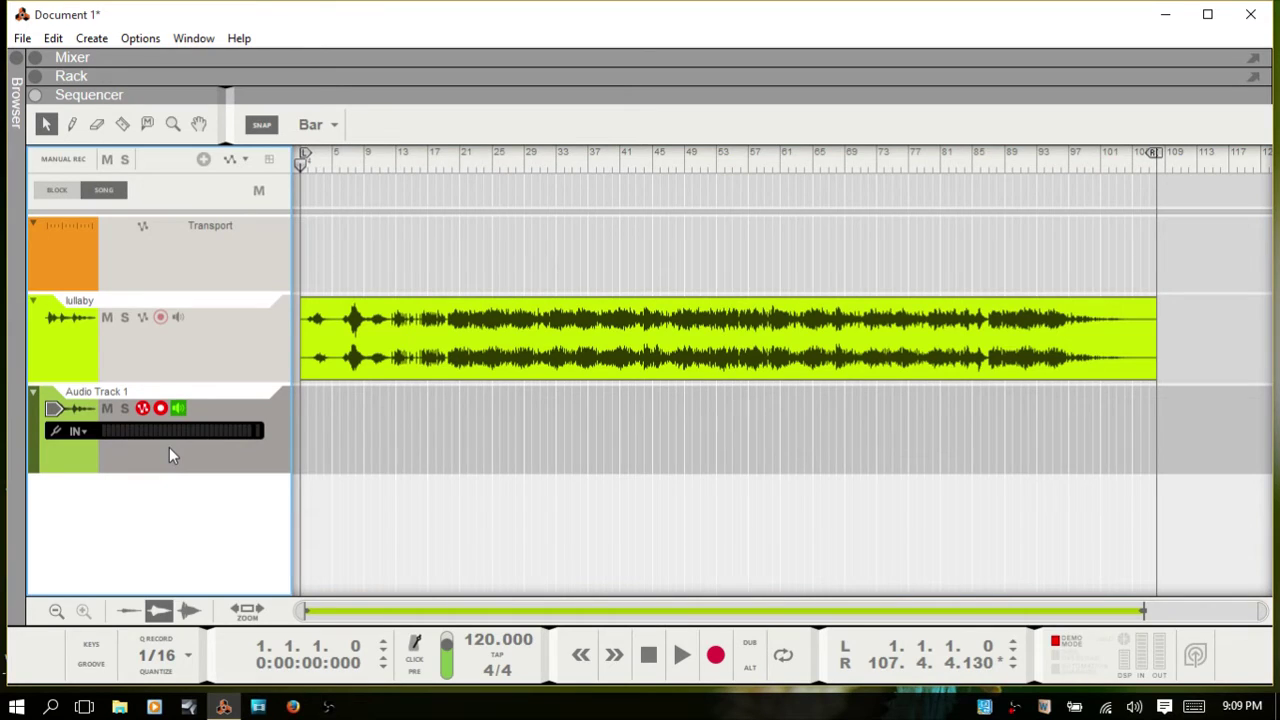
click(191, 350)
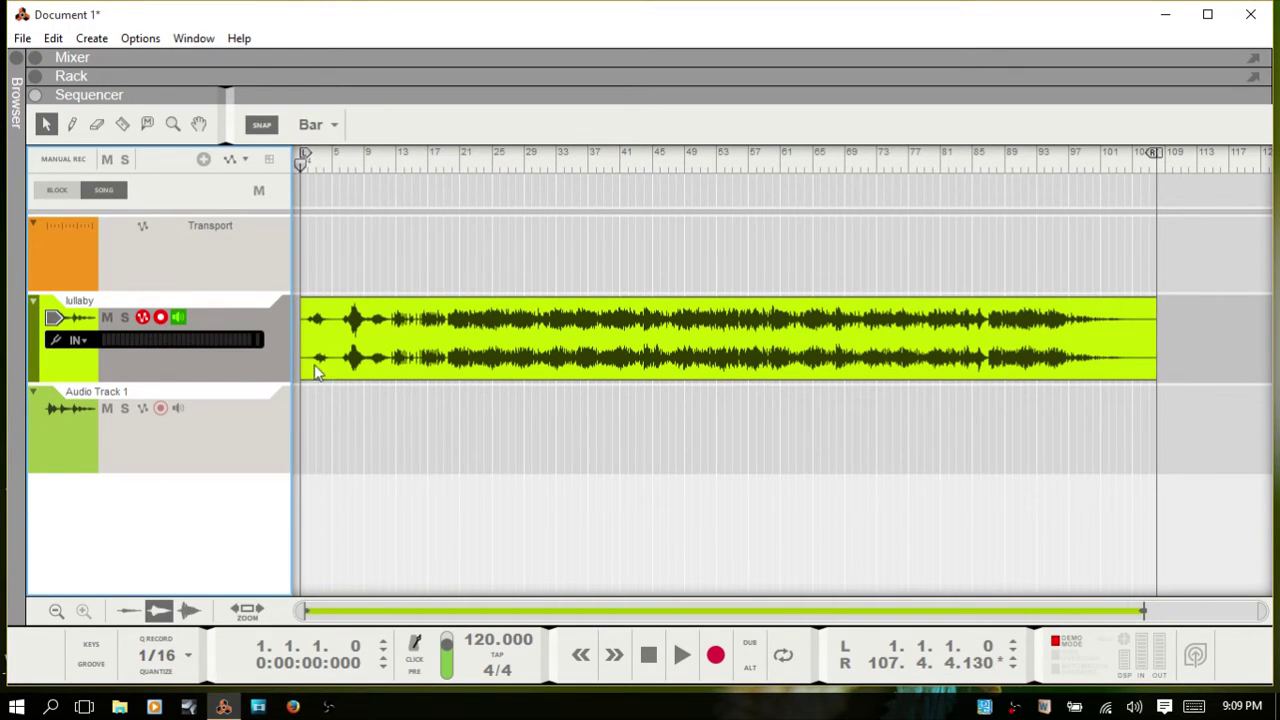
Step: Open the lullaby clip for slice editing with its first nine bars in view
double_click(561, 345)
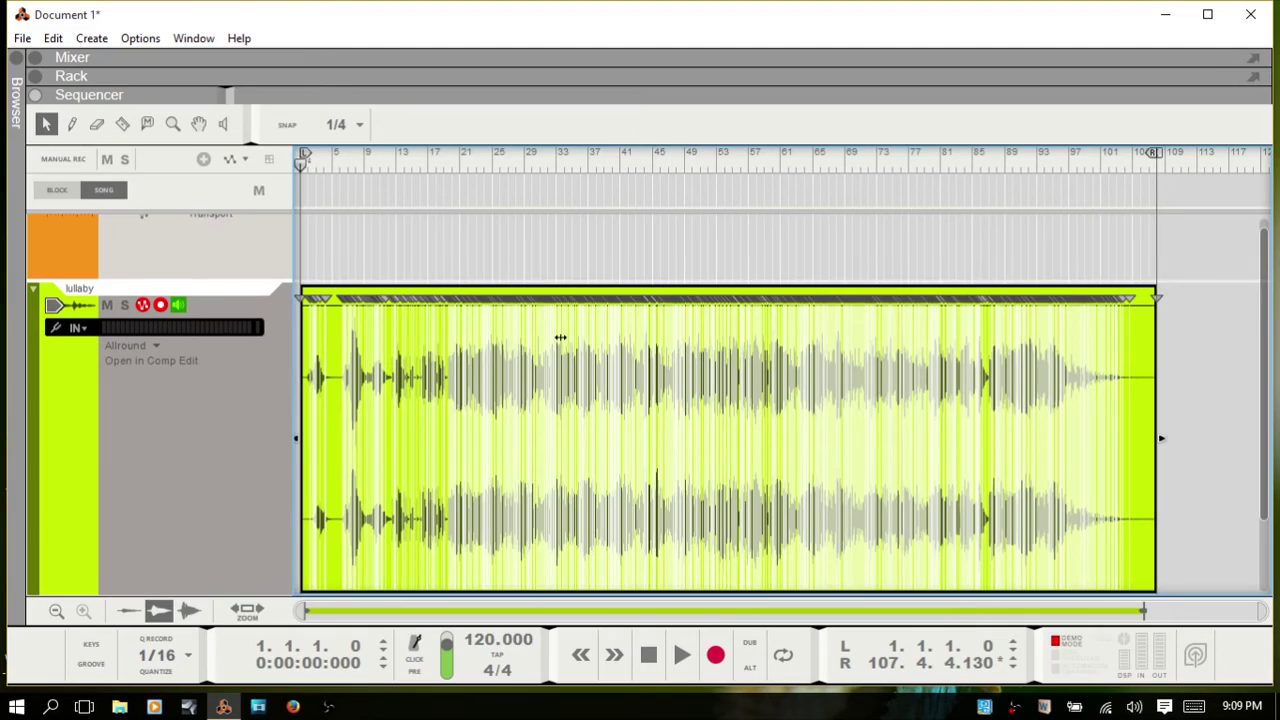
scroll(561, 338, up, 5)
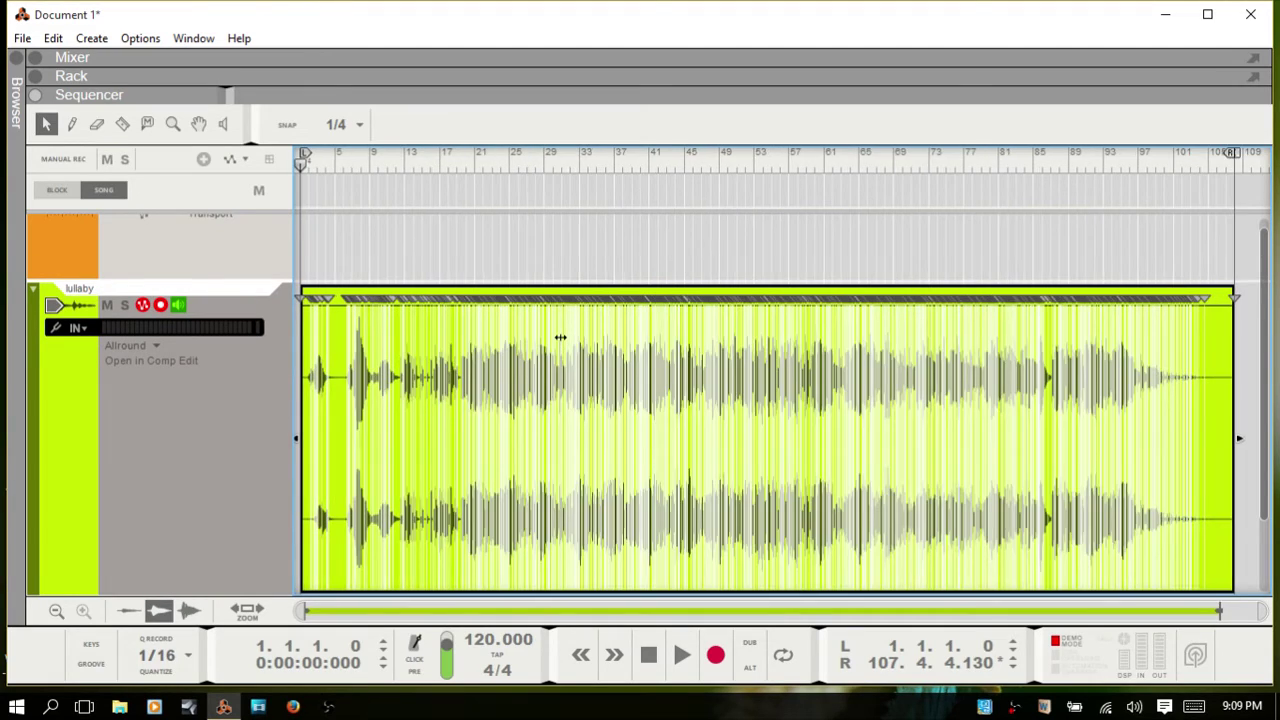
scroll(567, 350, up, 5)
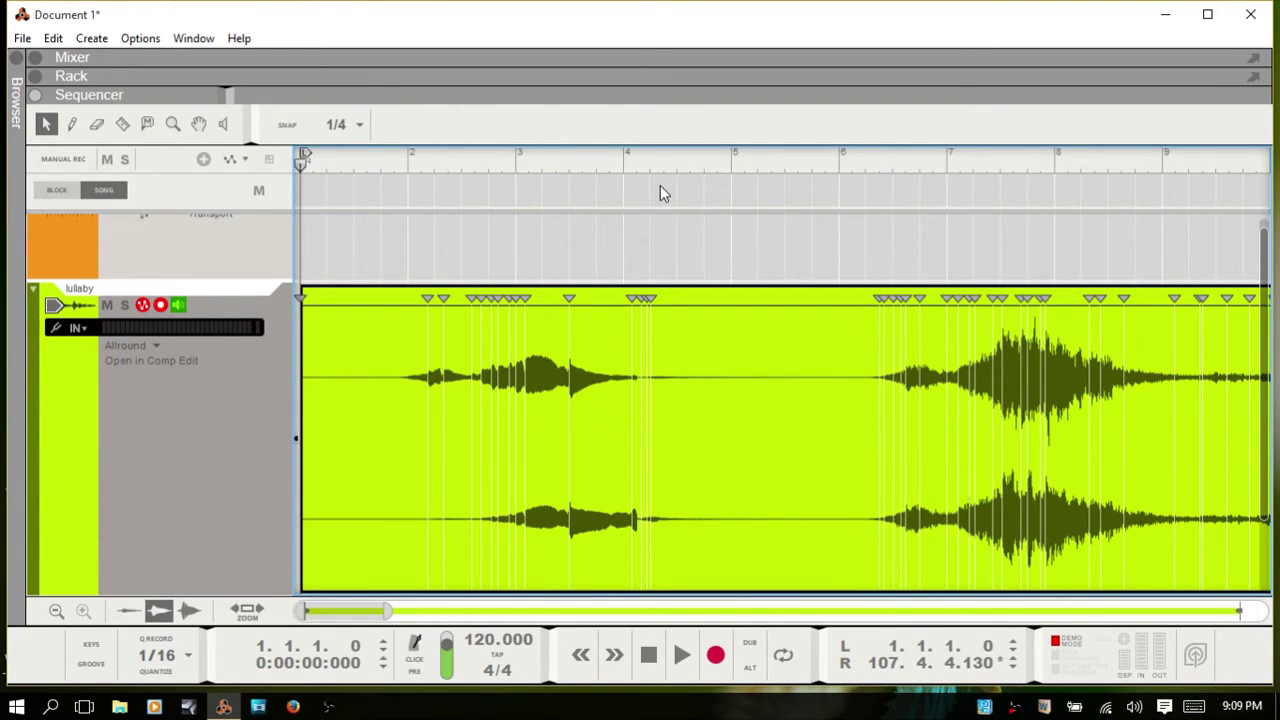
Step: Play the lullaby clip from the start and set the system volume to 72
key(space)
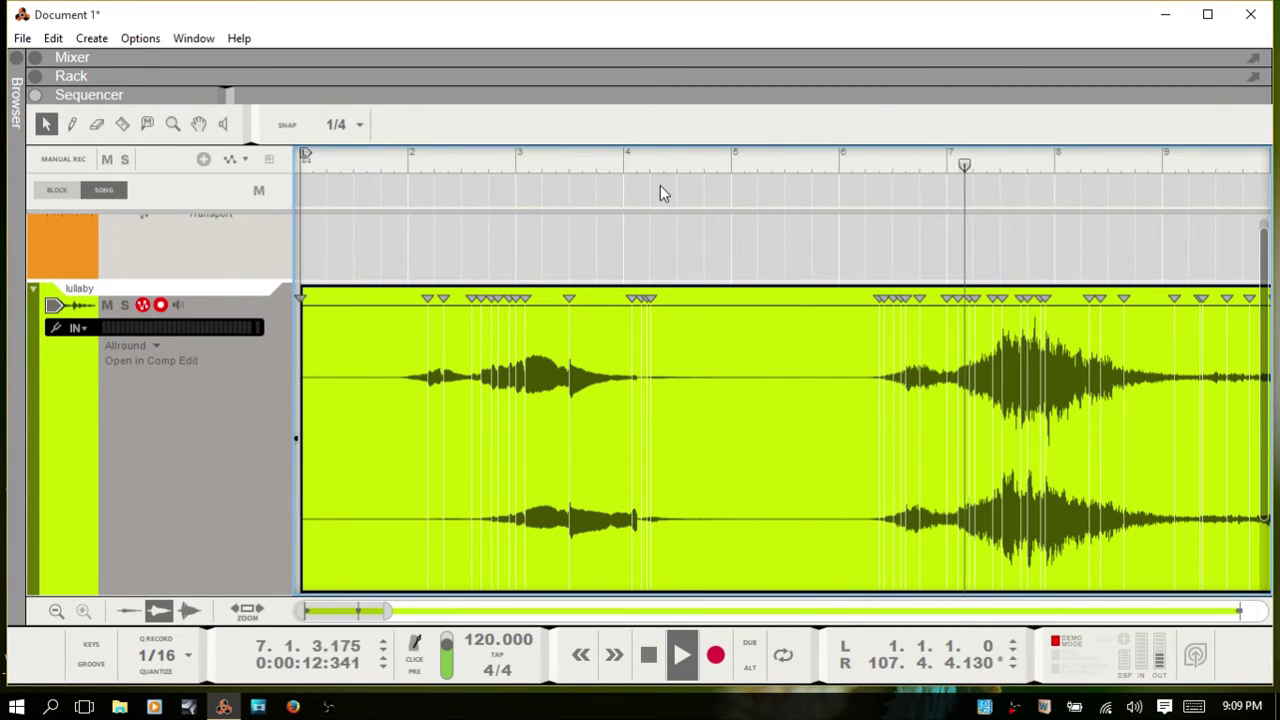
key(XF86AudioRaiseVolume)
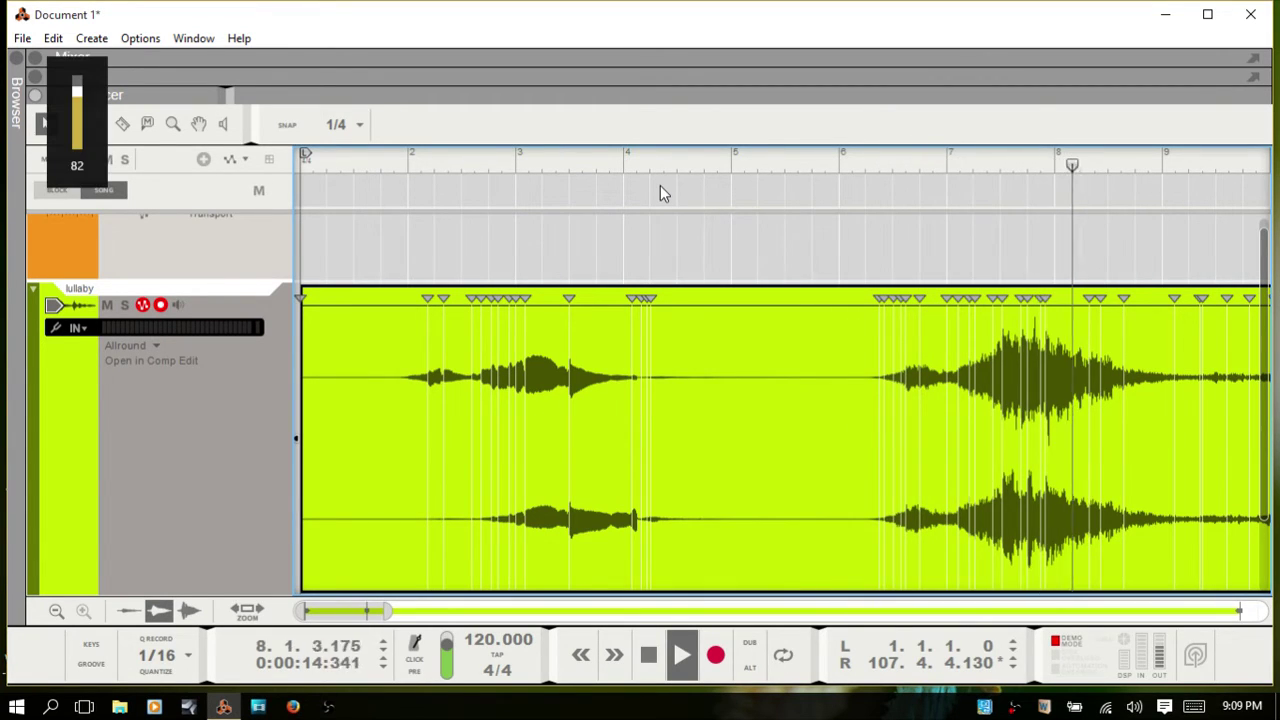
key(XF86AudioLowerVolume)
key(XF86AudioLowerVolume)
key(XF86AudioLowerVolume)
key(XF86AudioLowerVolume)
key(XF86AudioLowerVolume)
key(XF86AudioLowerVolume)
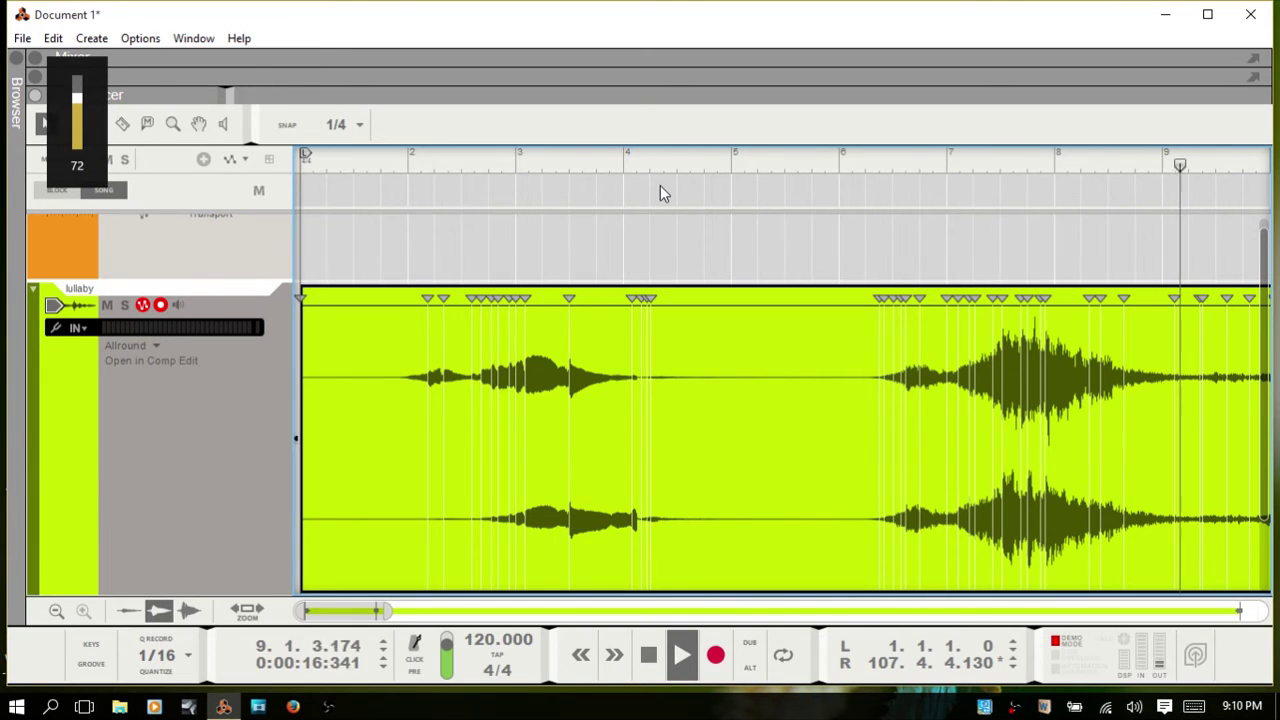
Step: Raise the system volume further while listening to the lullaby clip and stop playback near the end of bar 21
key(XF86AudioRaiseVolume)
key(XF86AudioRaiseVolume)
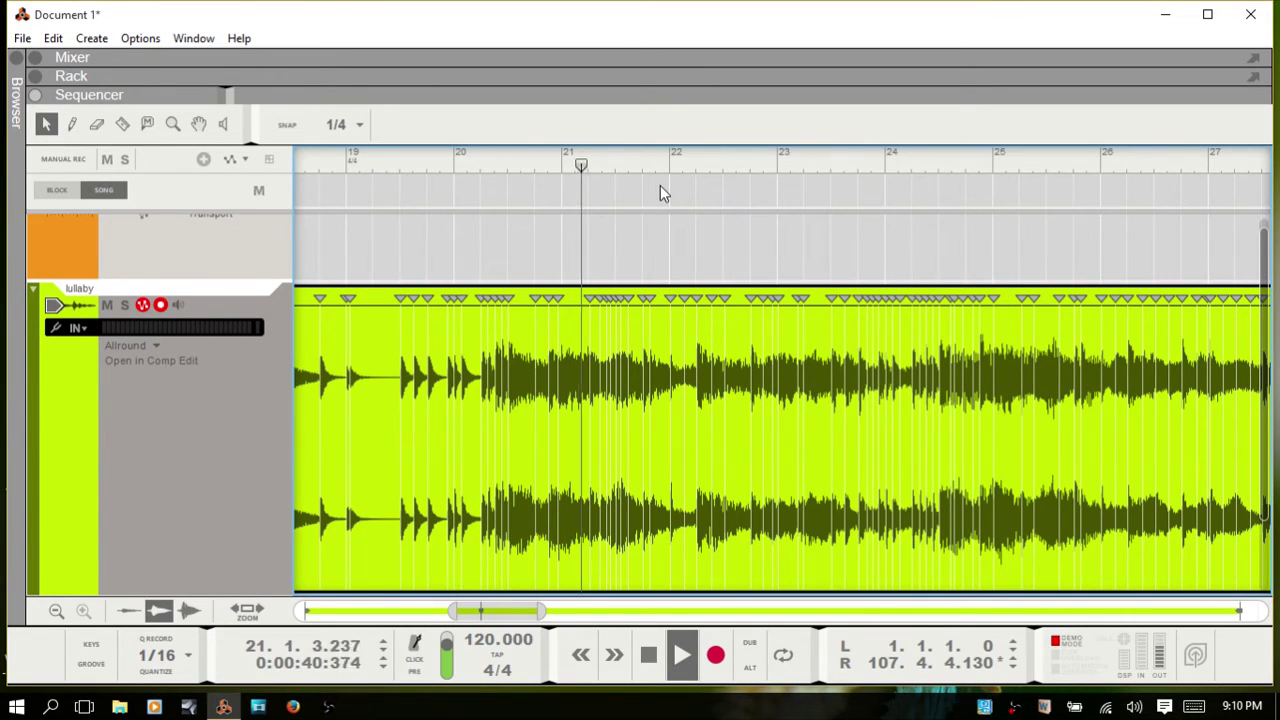
key(space)
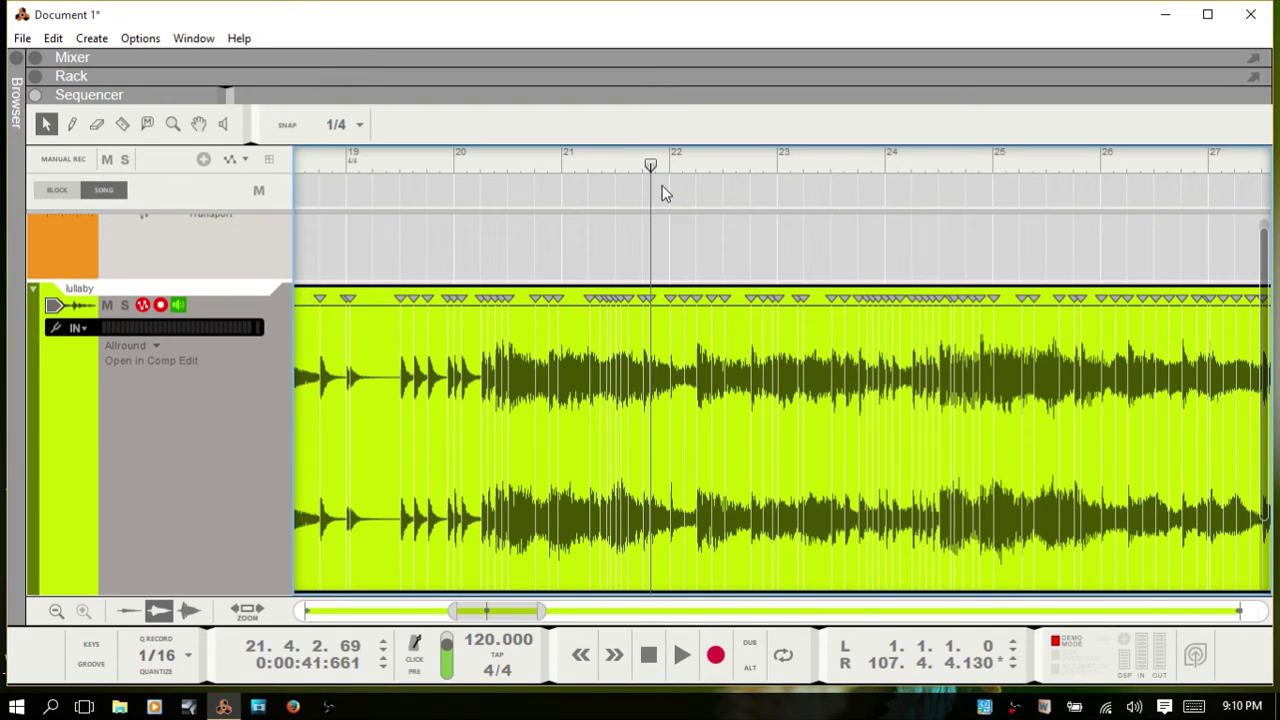
Step: Return to the arrangement and switch the lullaby clip's stretch off and back on
click(550, 378)
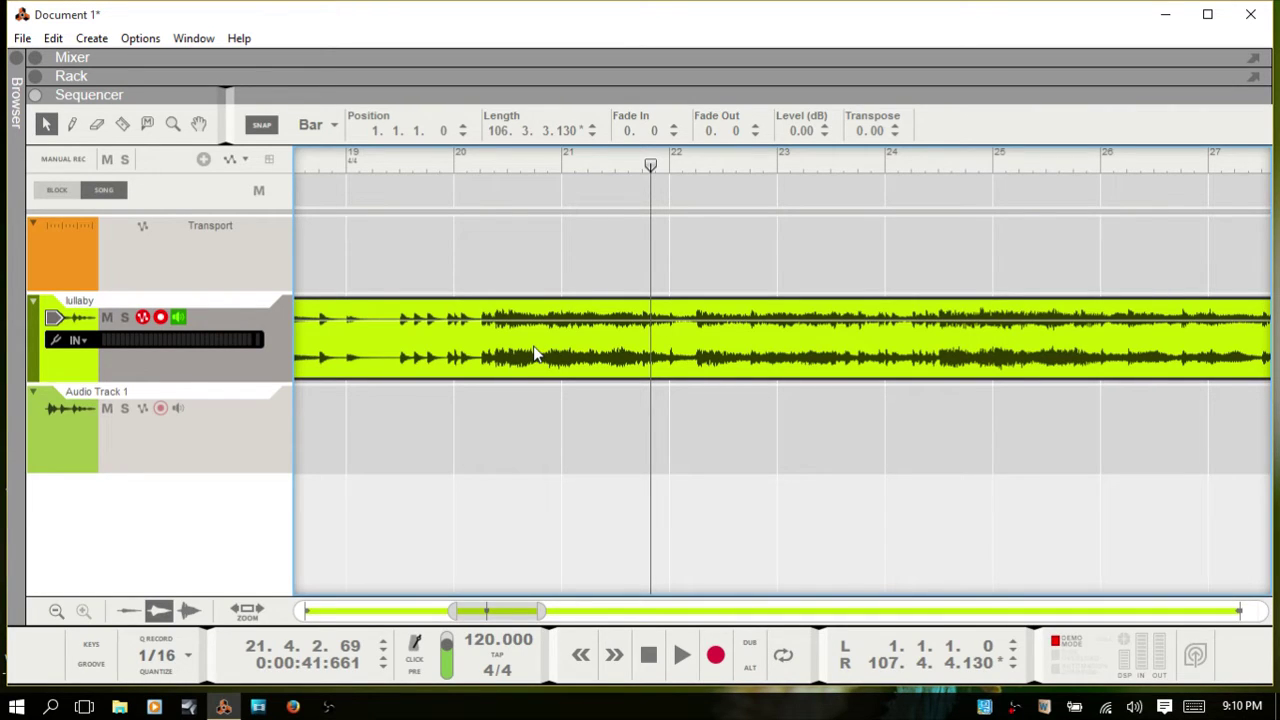
right_click(535, 355)
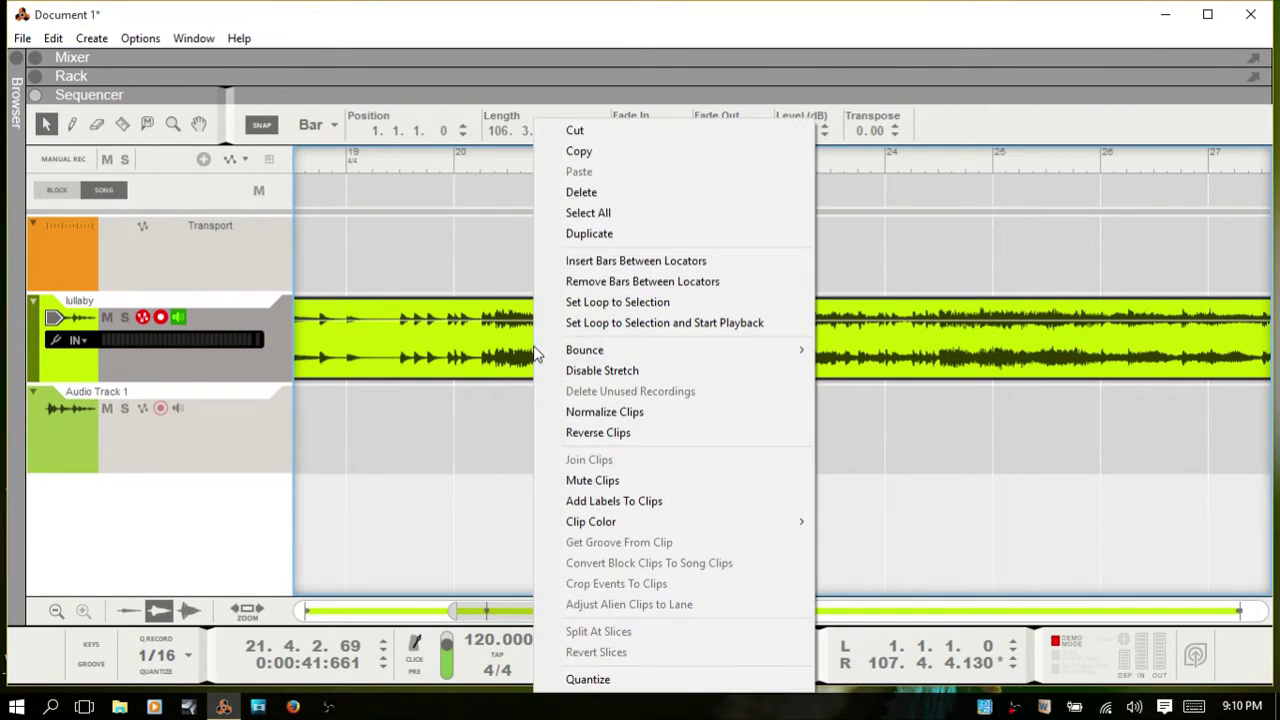
click(612, 372)
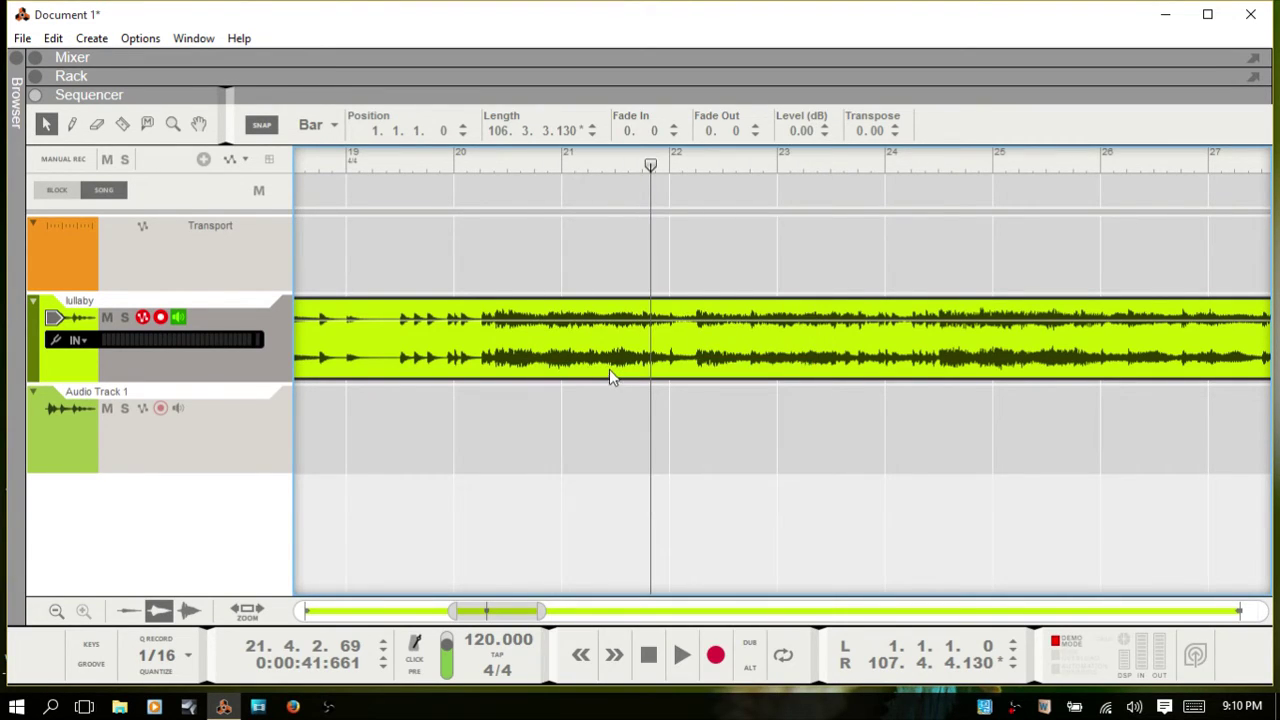
right_click(548, 358)
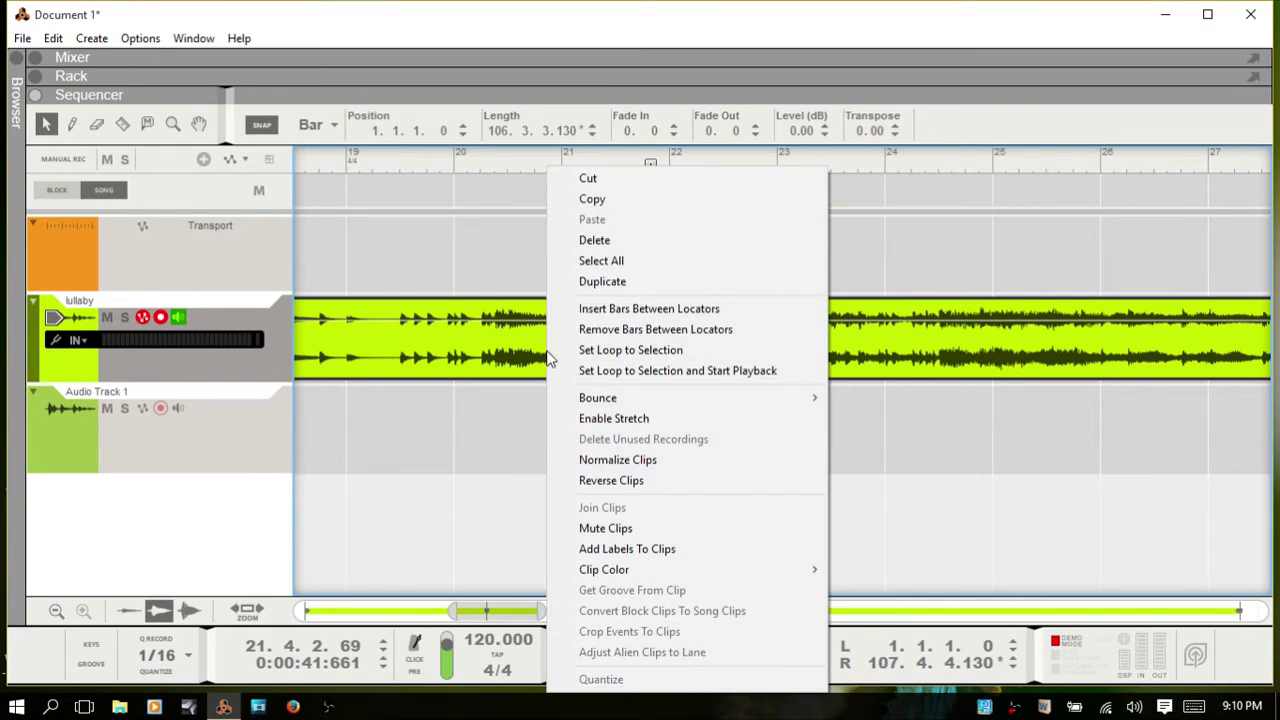
click(623, 418)
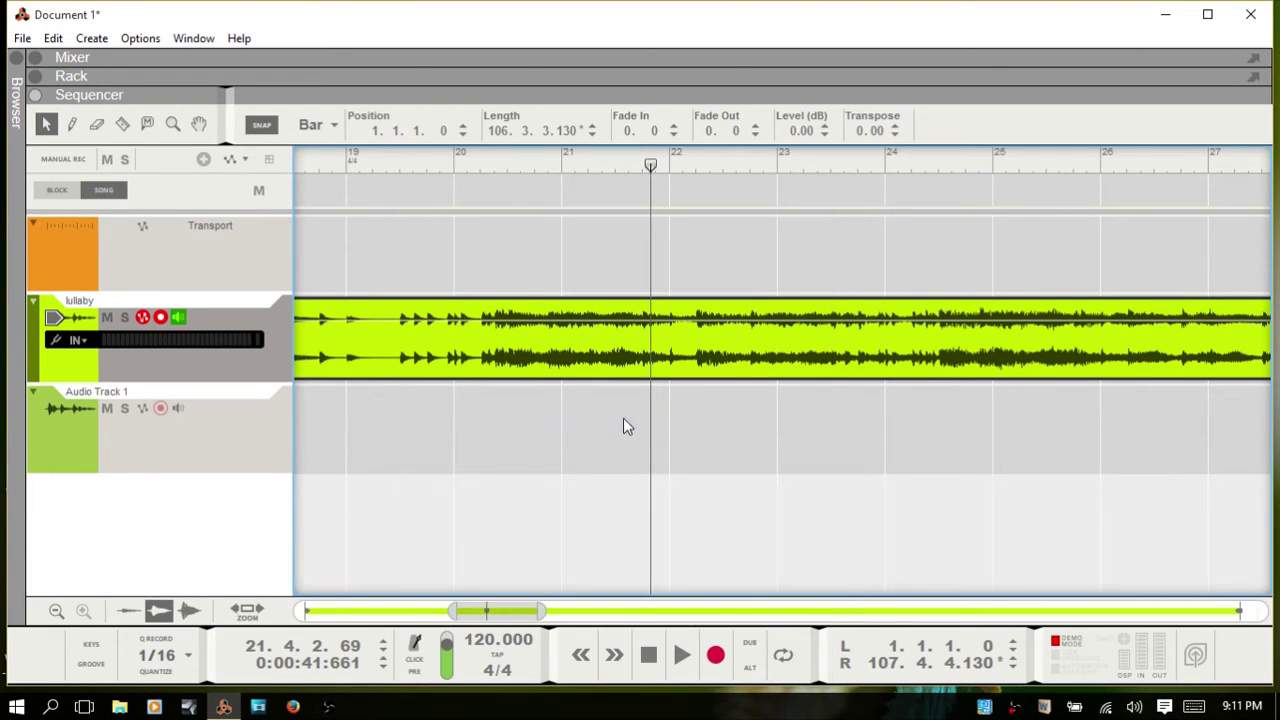
Step: Try moving the slice marker just after 7.1 in the lullaby clip to earlier positions, and undo both moves
double_click(610, 352)
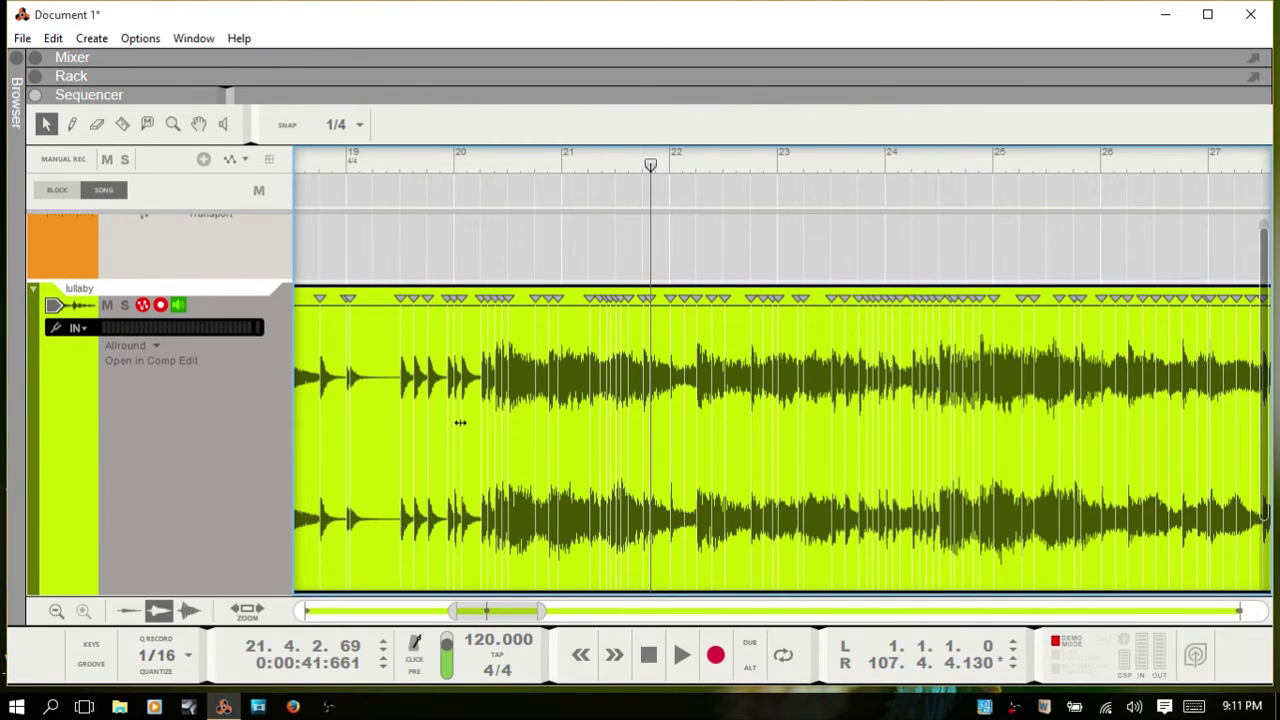
scroll(460, 422, up, 5)
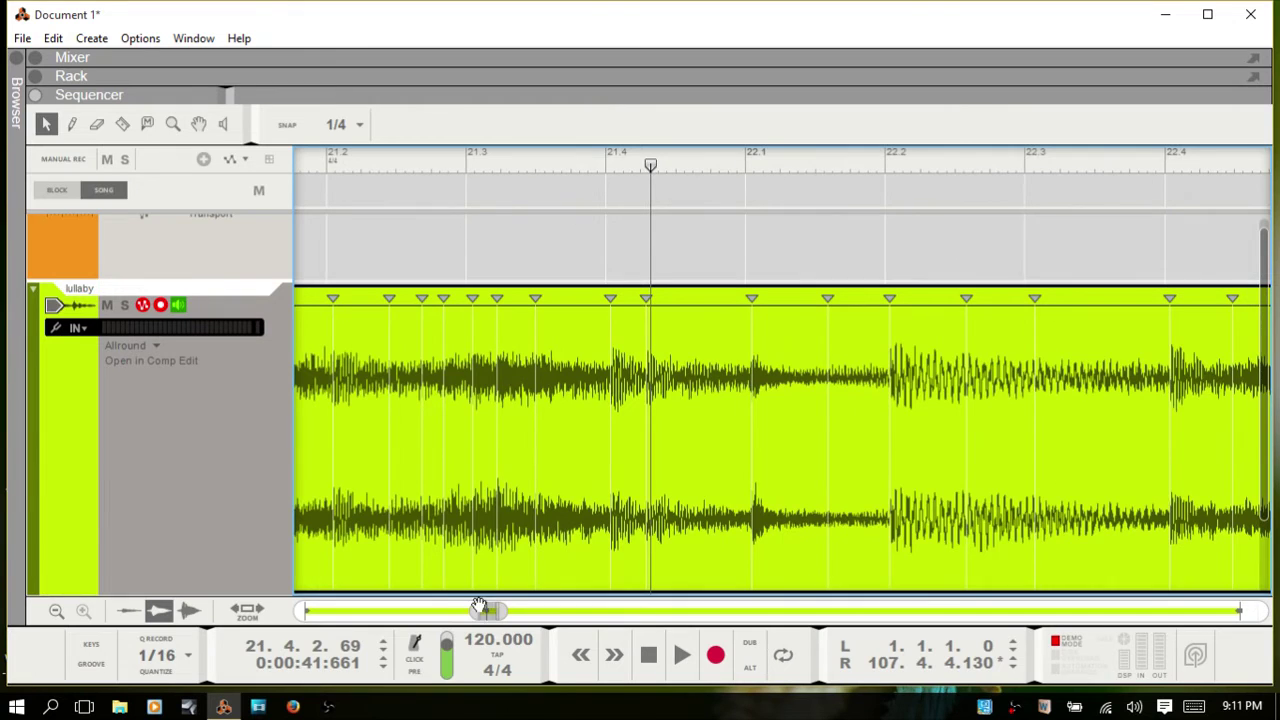
drag(480, 608, 358, 604)
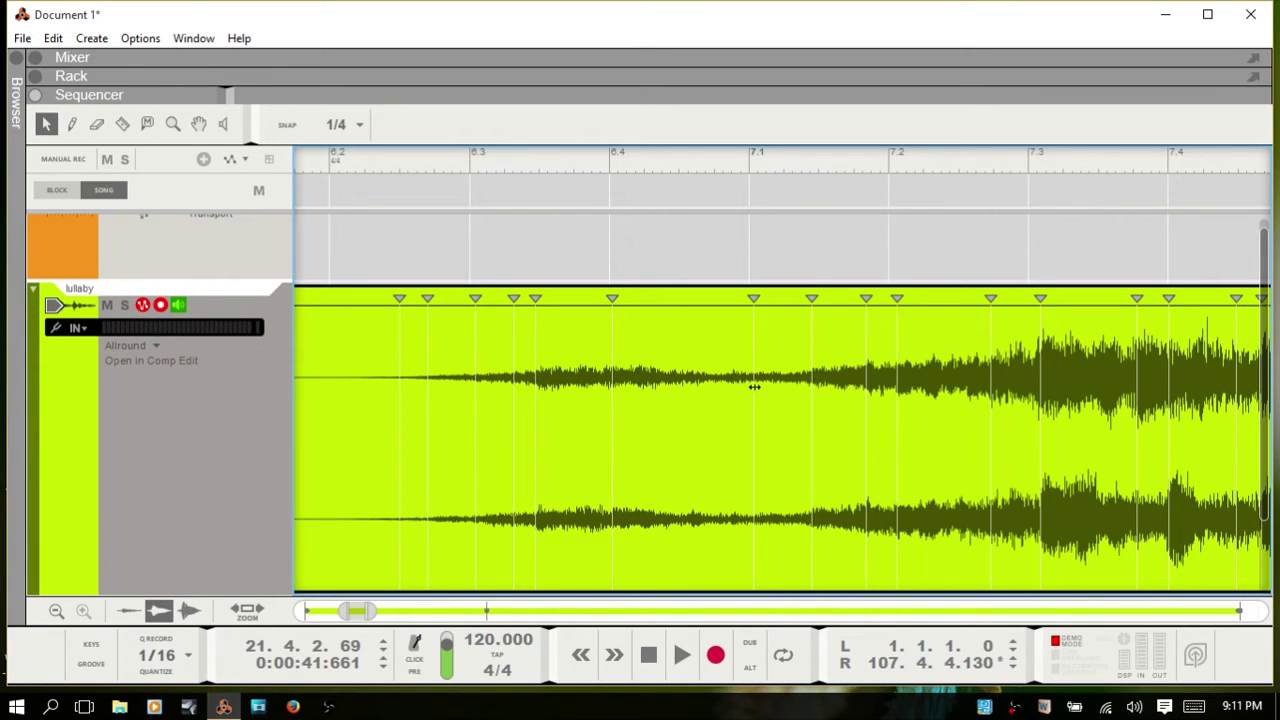
drag(755, 381, 698, 381)
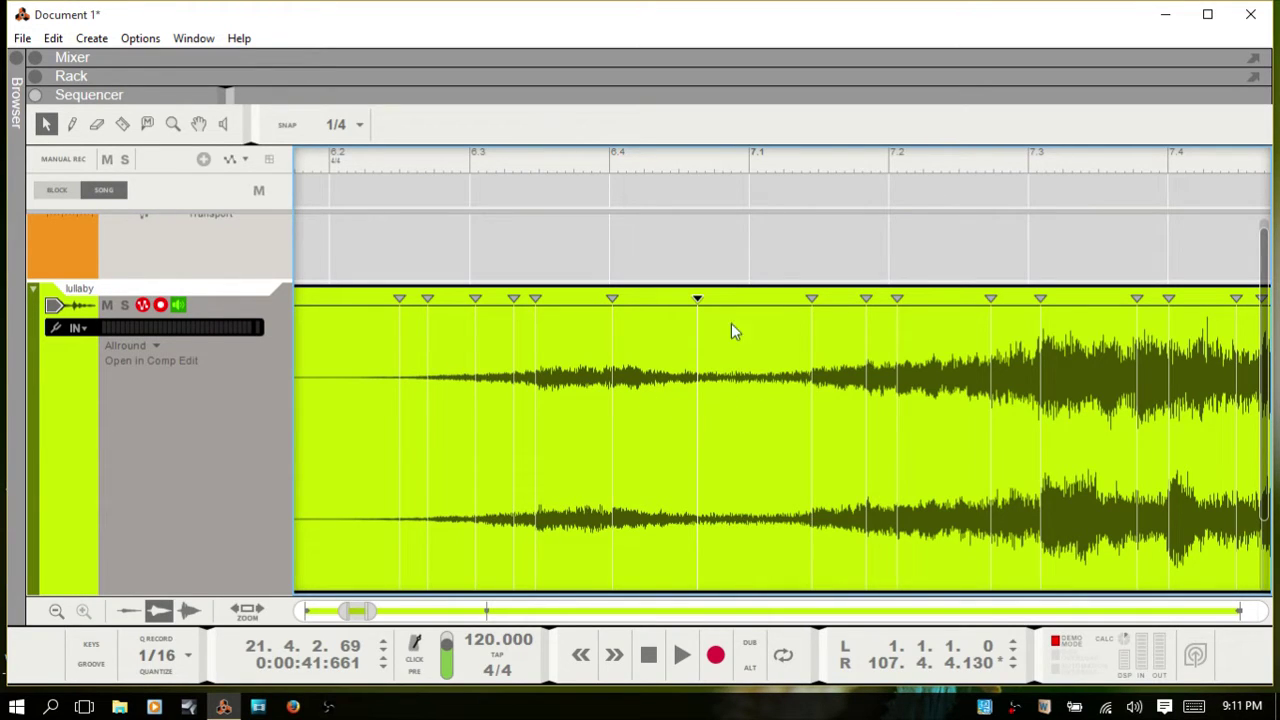
mouse_move(697, 299)
mouse_down()
mouse_move(737, 299)
mouse_move(720, 299)
mouse_up()
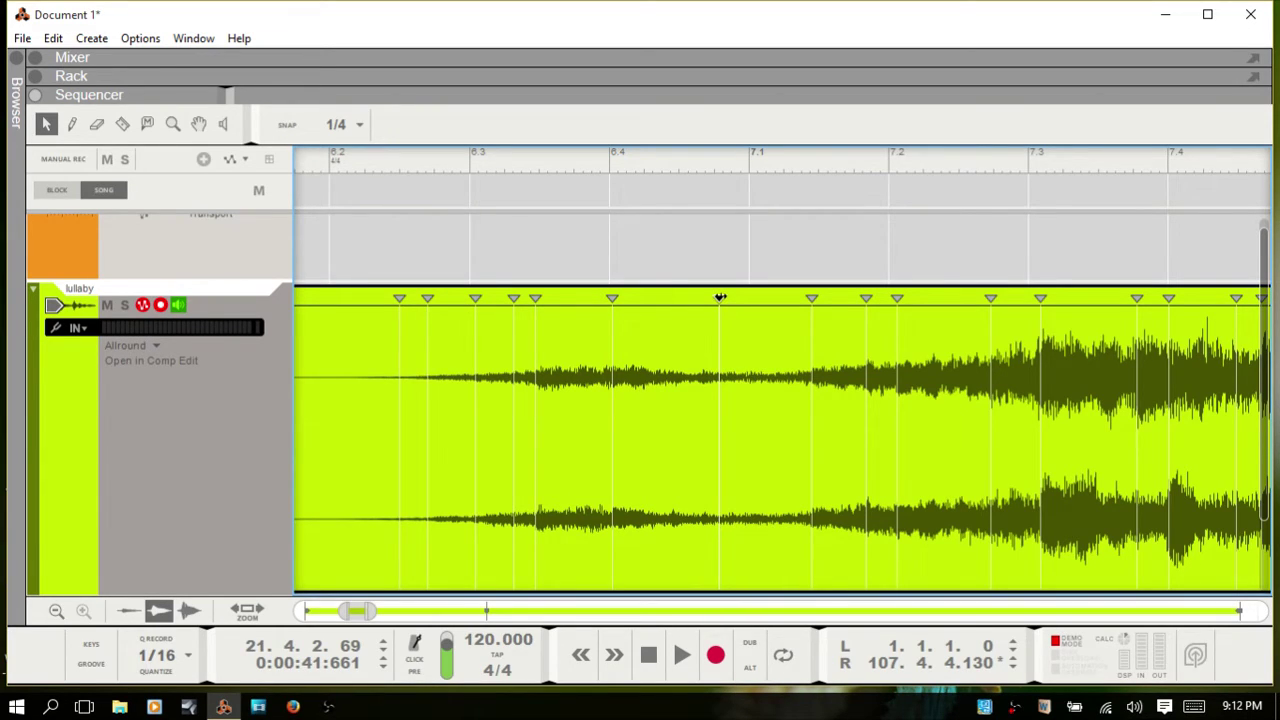
key(ctrl+z)
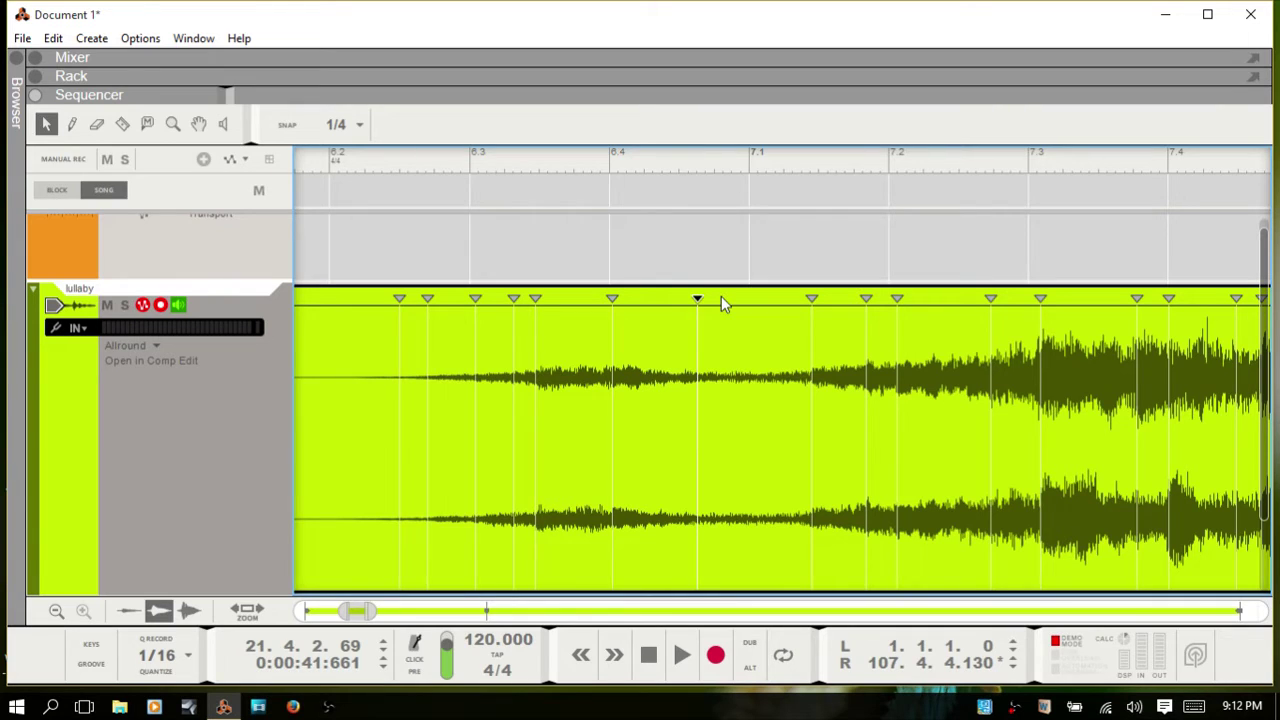
key(ctrl+z)
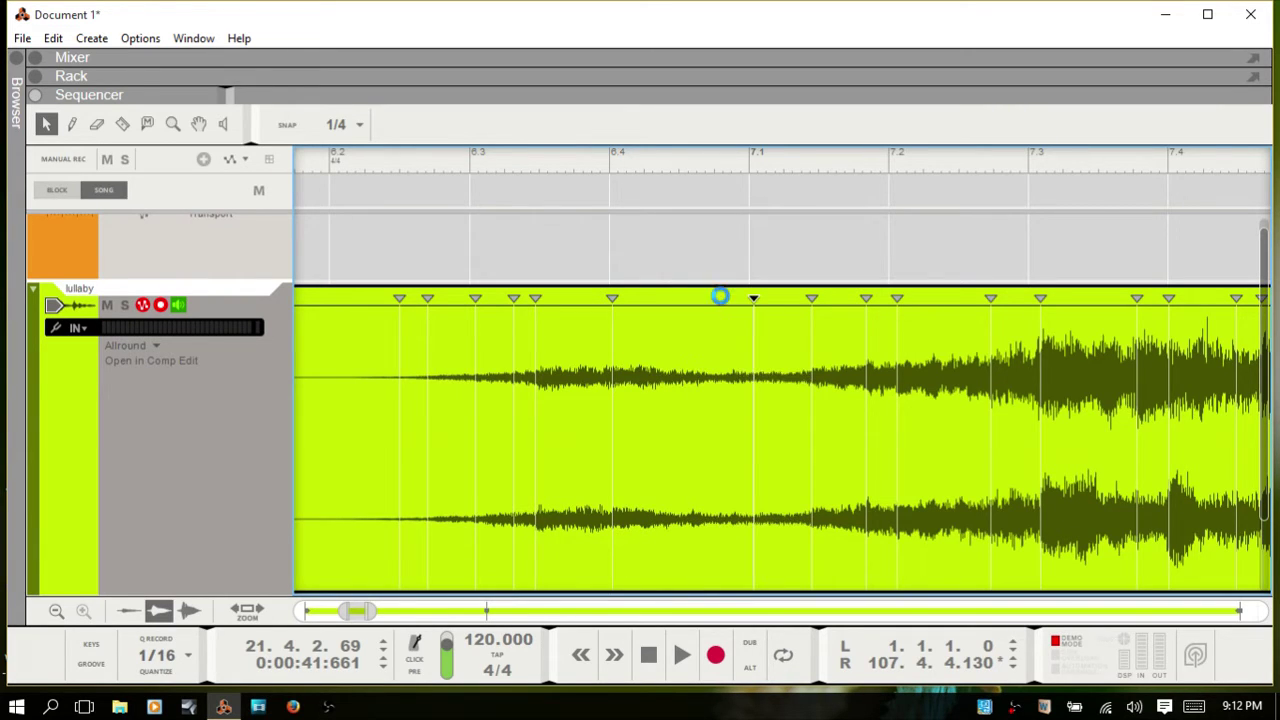
Step: Look at the lullaby clip in Comp Edit and return to the arrangement
key(ctrl+e)
key(ctrl+e)
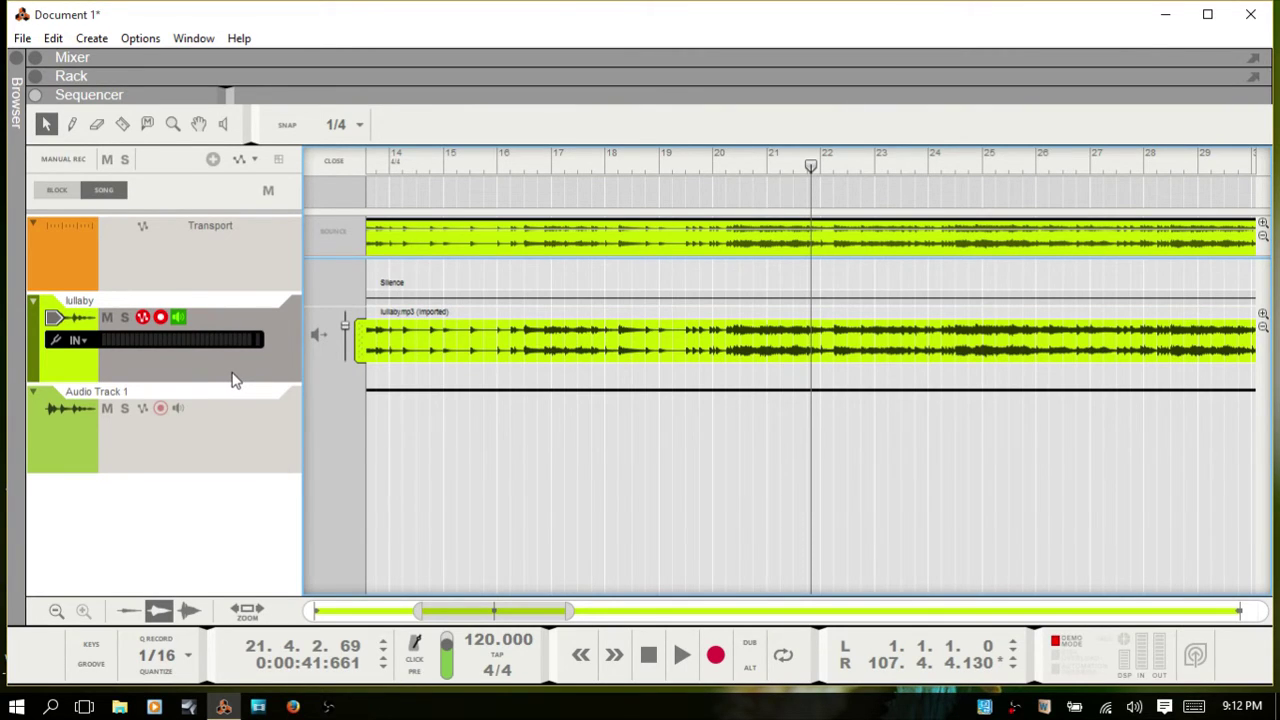
key(ctrl+e)
double_click(570, 356)
key(ctrl+e)
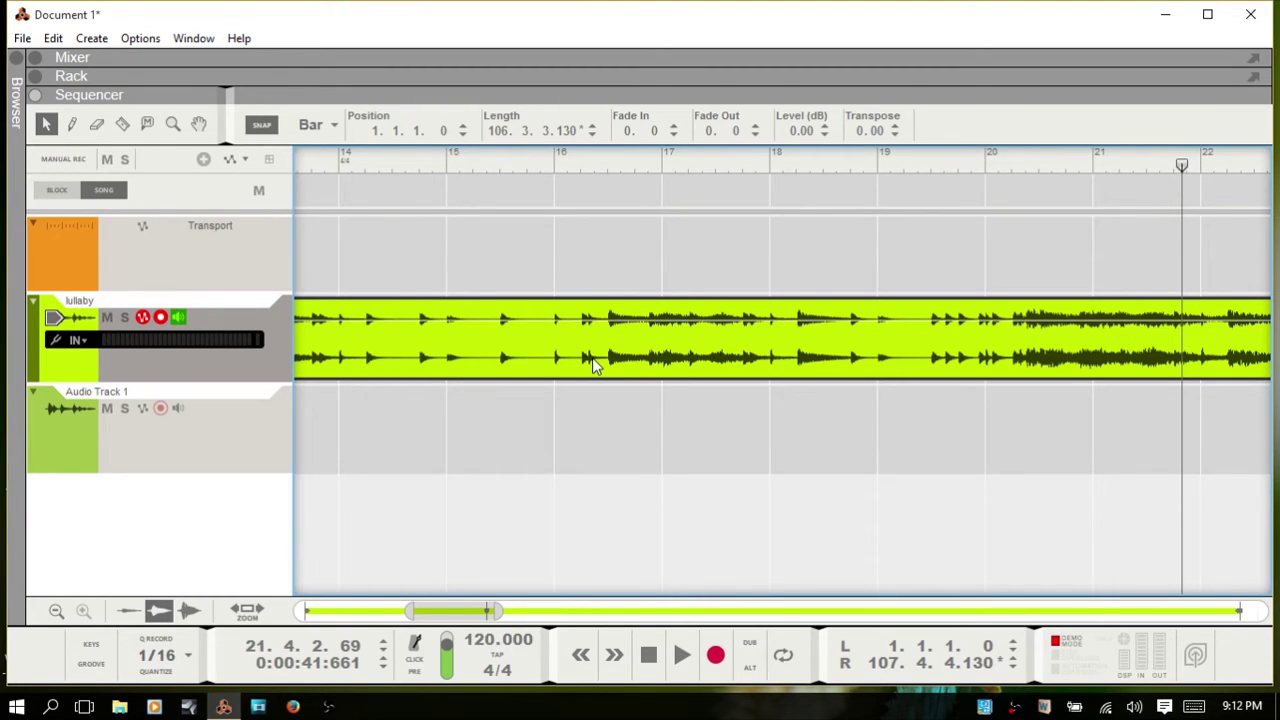
scroll(592, 363, right, 5)
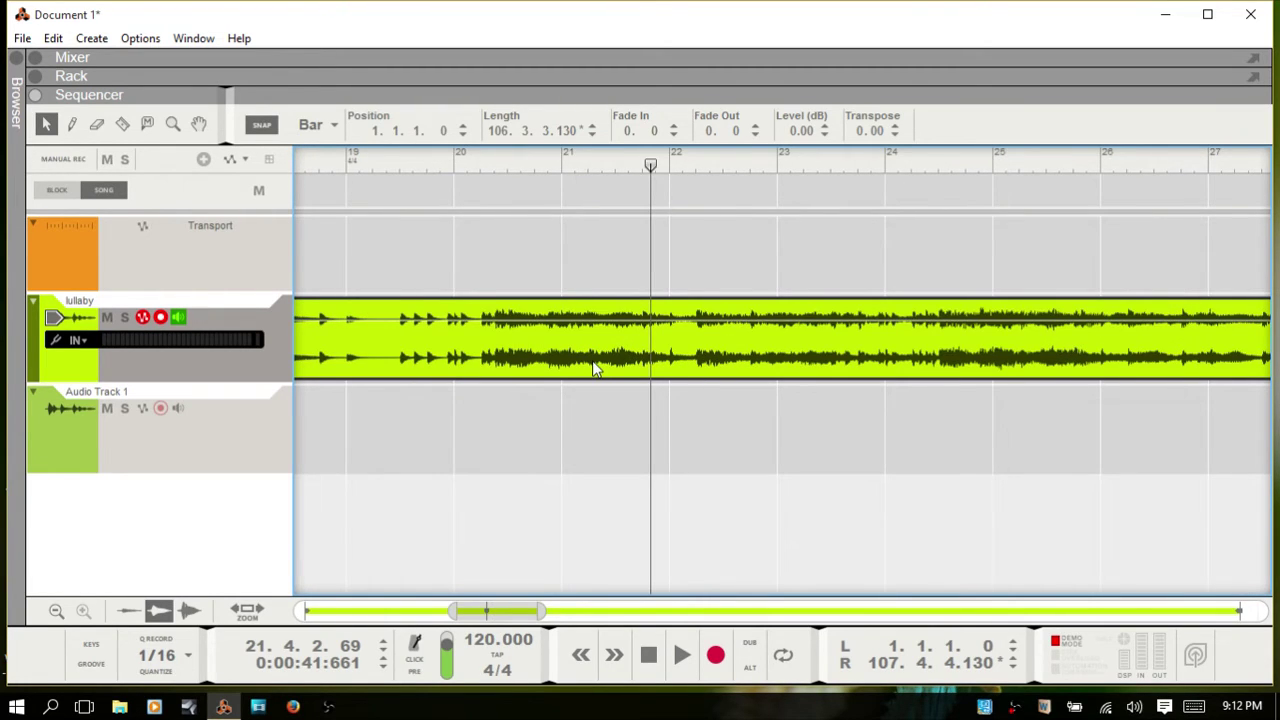
Step: Open the lullaby clip for slice editing at its beginning and play its first phrase from within bar 1
double_click(498, 360)
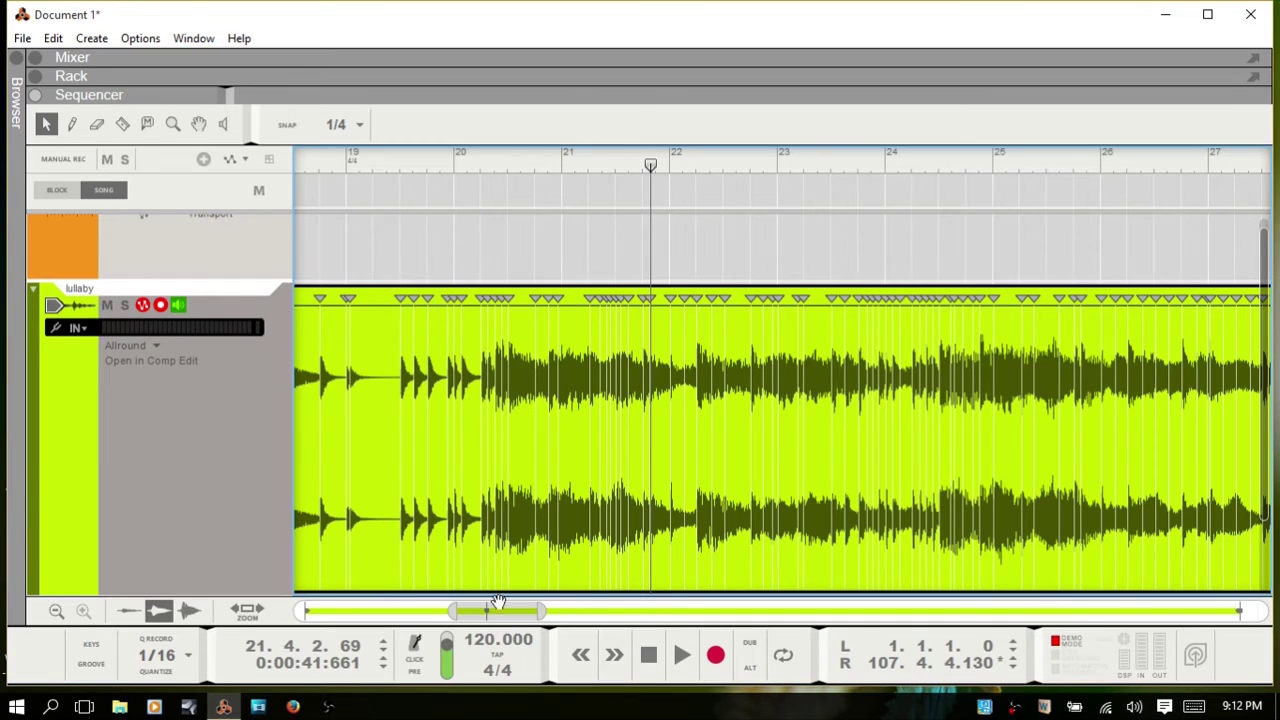
drag(503, 613, 350, 610)
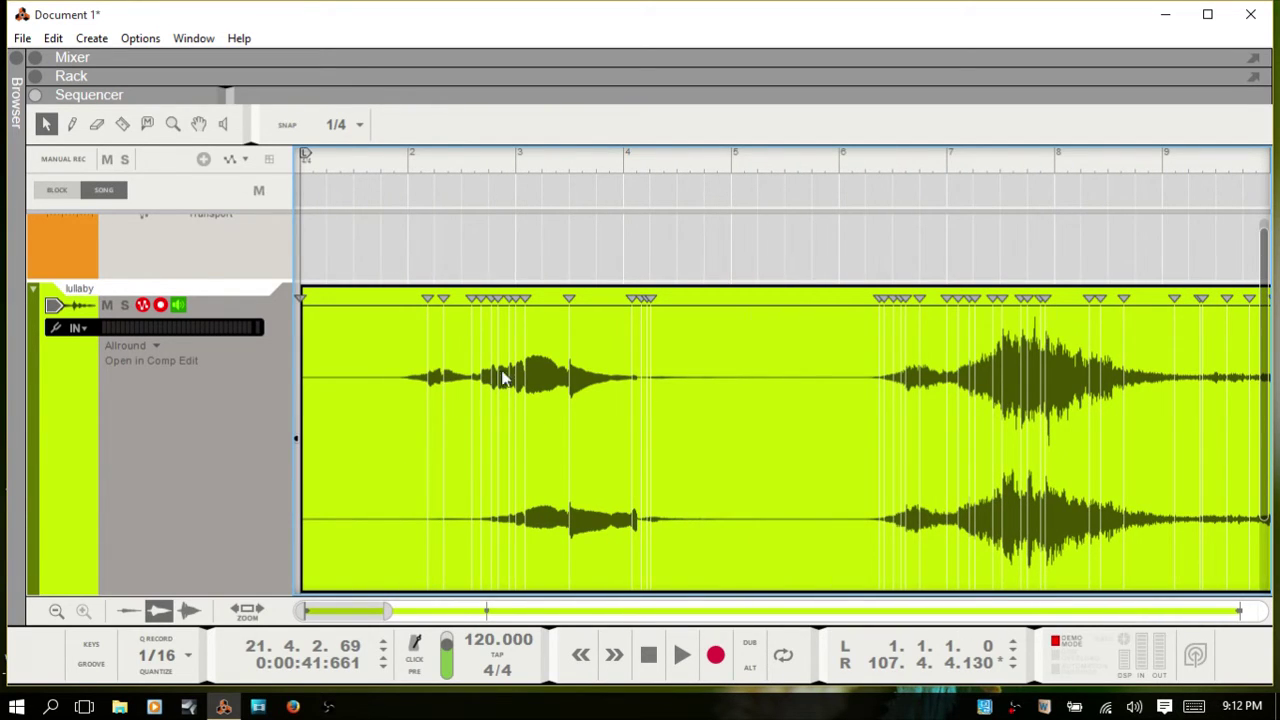
click(381, 165)
key(space)
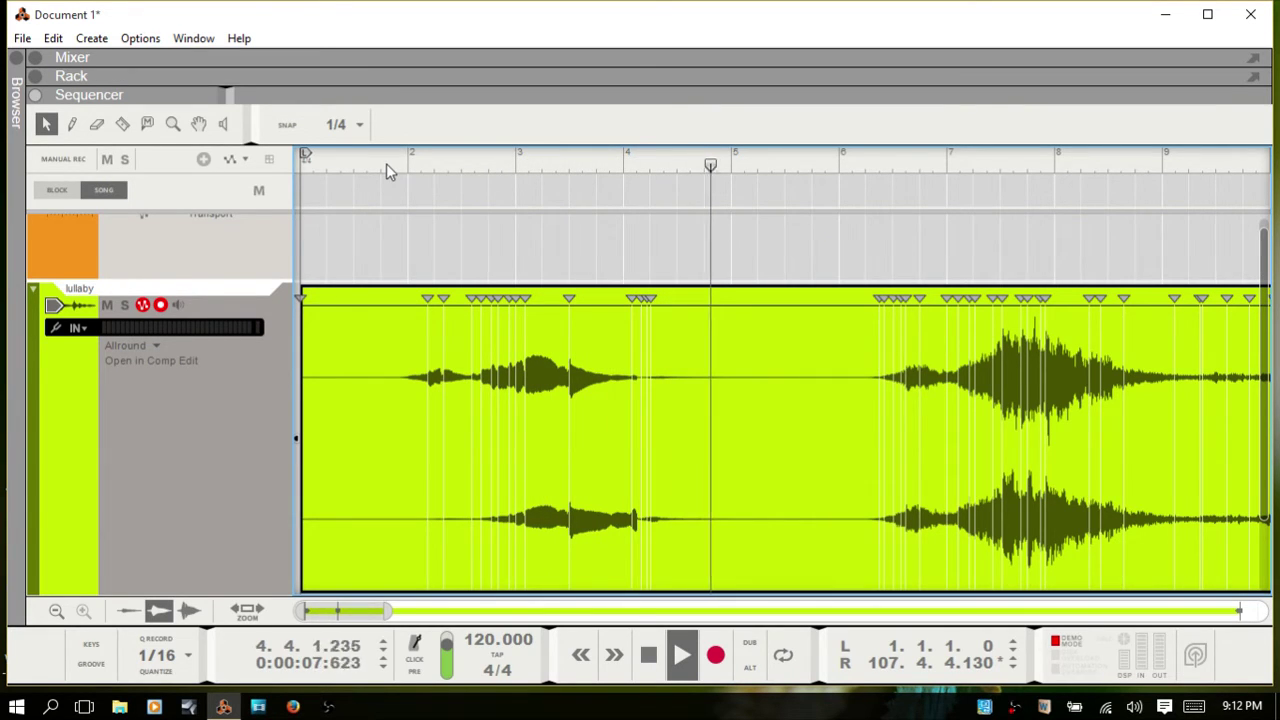
key(space)
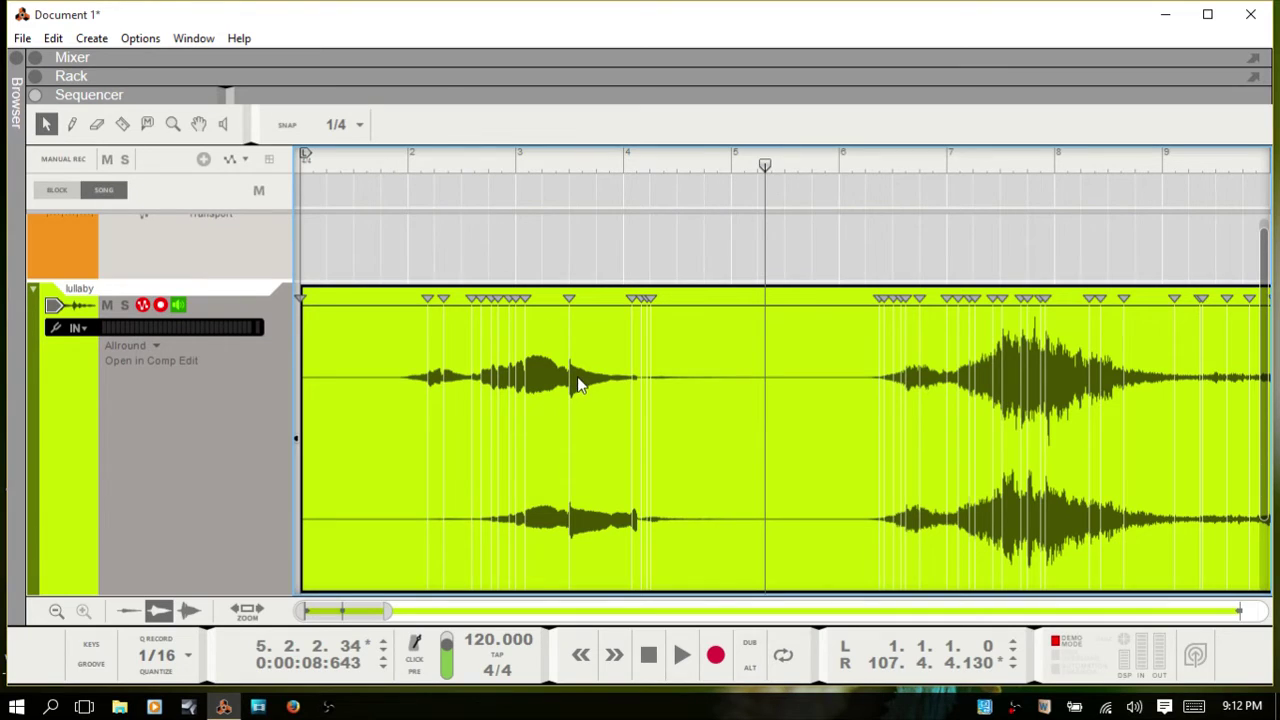
Step: Delete the run of slice markers from the middle of bar 2 to the middle of bar 3
click(471, 298)
shift+click(570, 384)
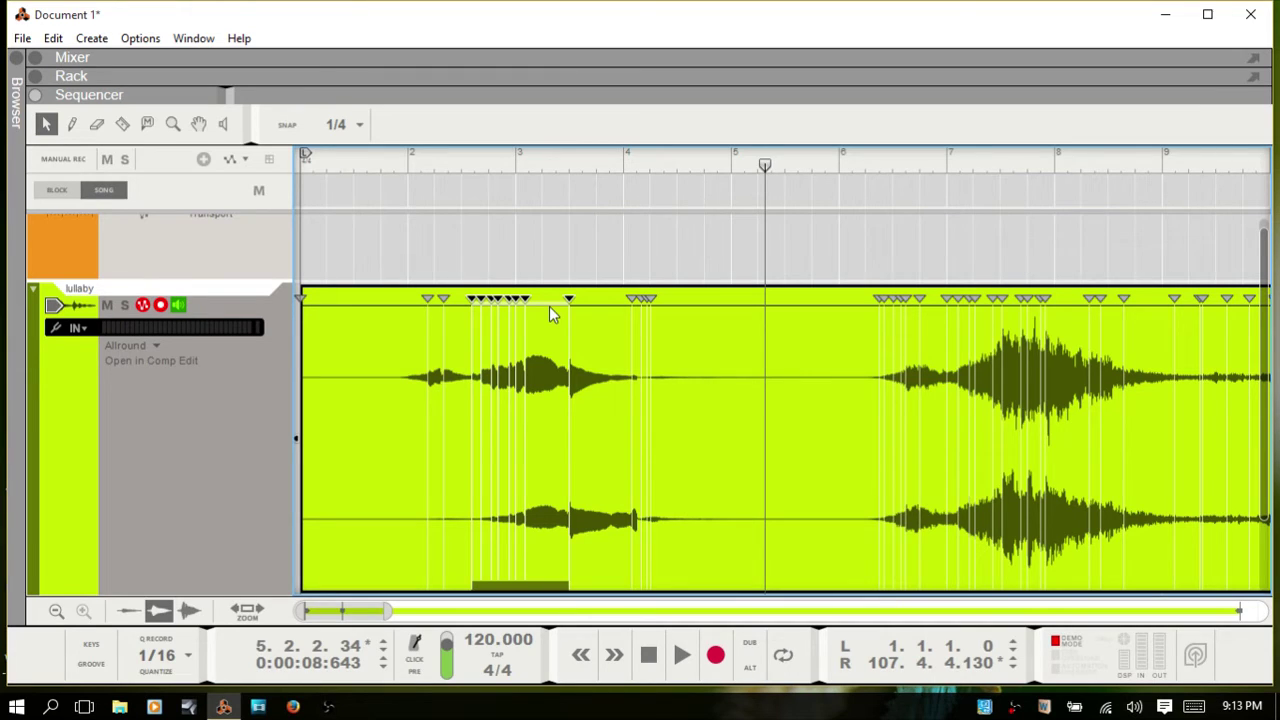
key(Delete)
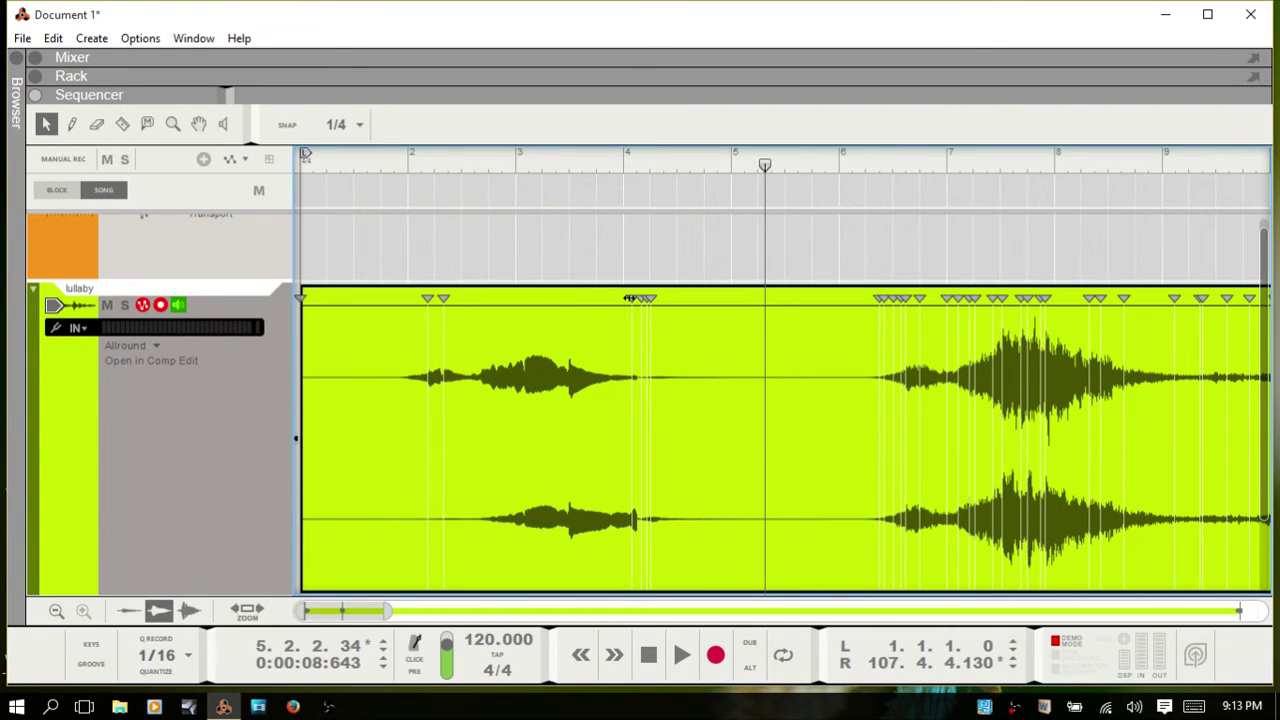
Step: Shift the first slice marker in bar 4 slightly later and delete a neighbouring marker
drag(630, 298, 641, 298)
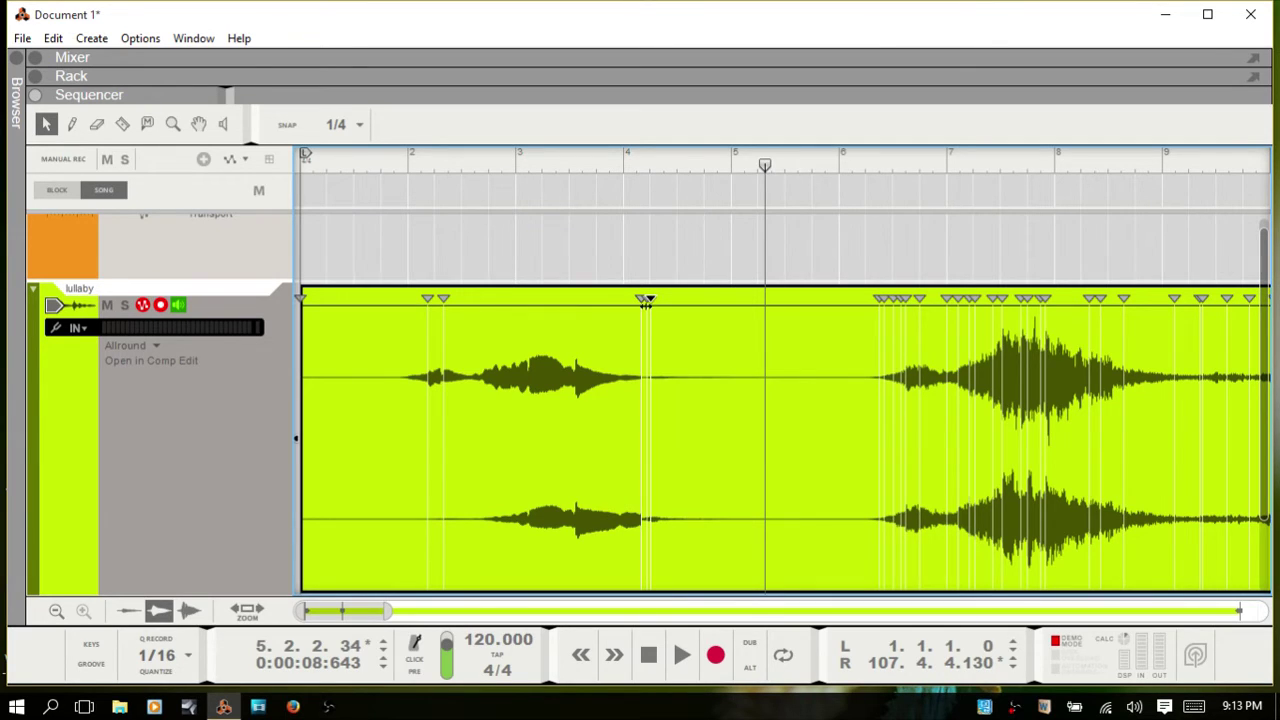
click(649, 298)
key(Delete)
Step: Stretch the first phrase by moving its end marker to just past bar 5, and play it from early in bar 2
drag(641, 298, 725, 300)
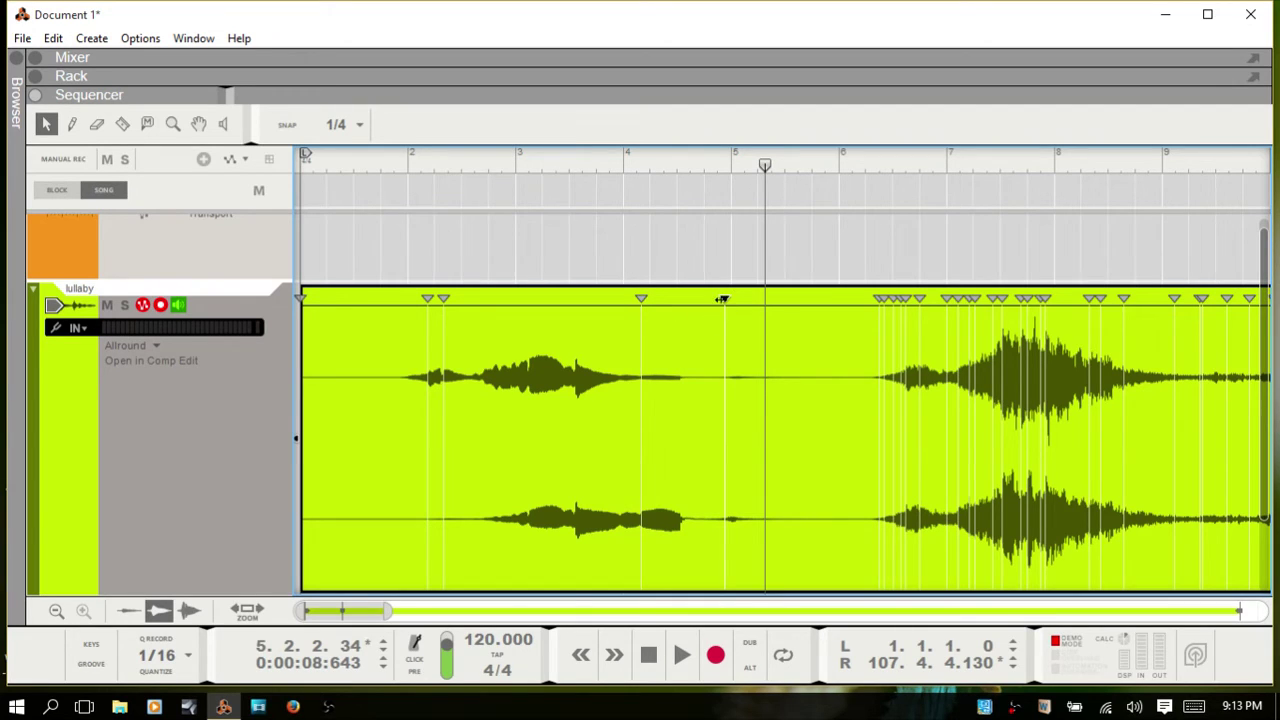
mouse_move(722, 298)
mouse_down()
mouse_move(644, 298)
mouse_move(746, 300)
mouse_up()
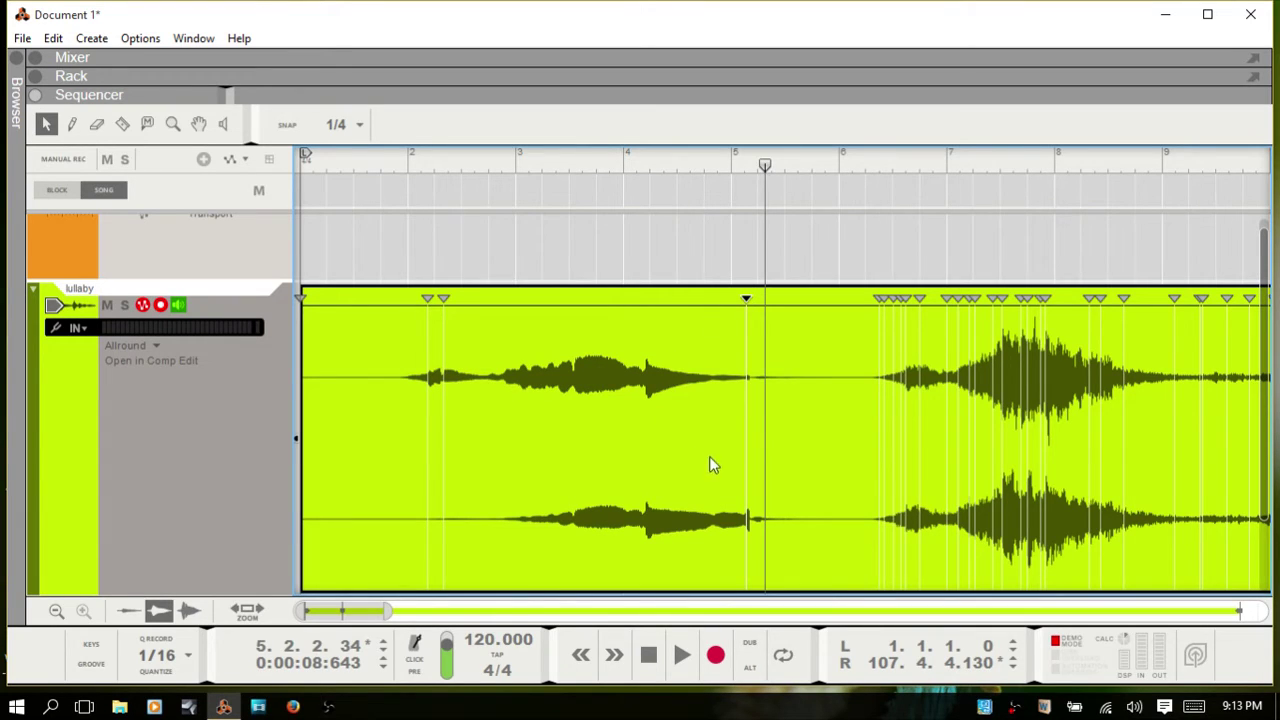
click(429, 166)
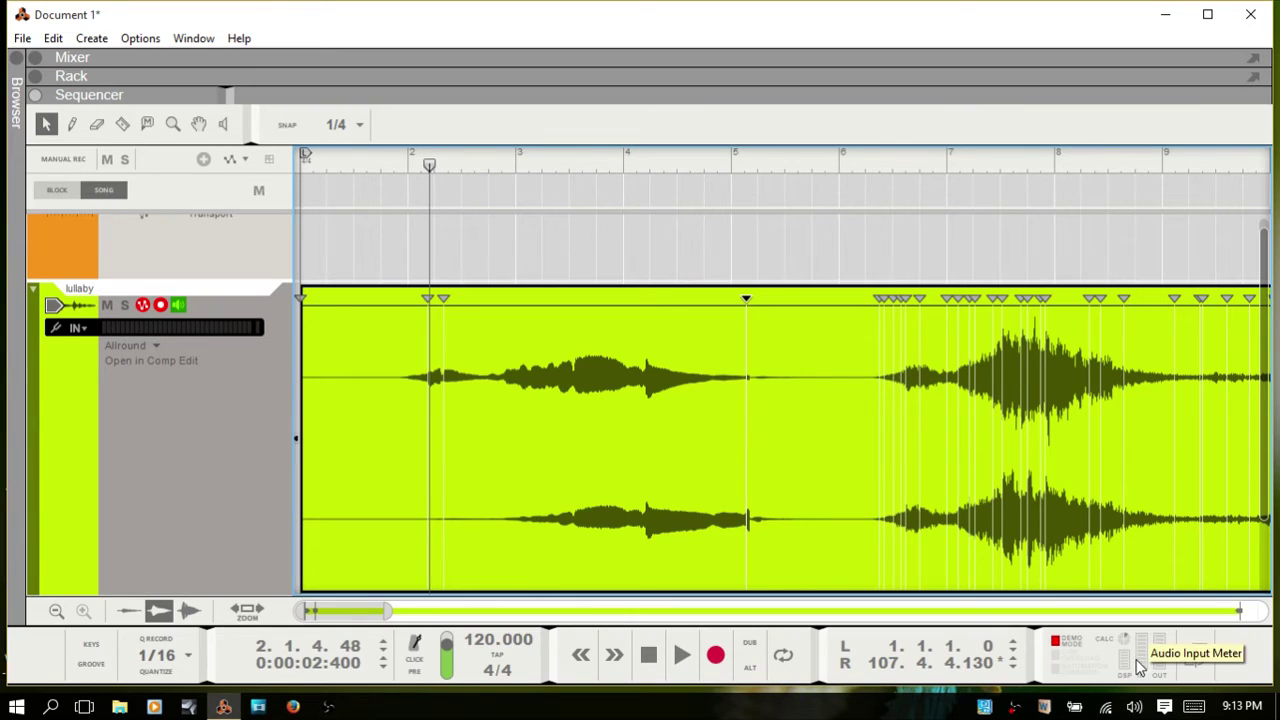
key(space)
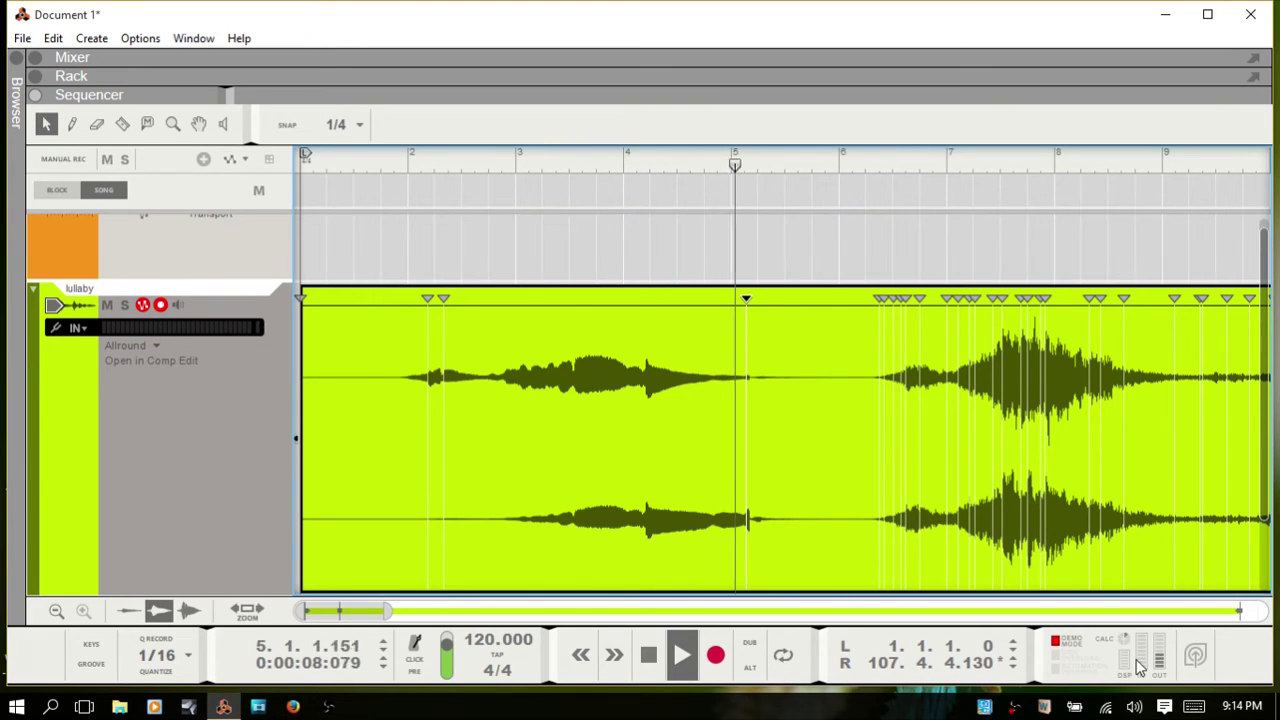
key(space)
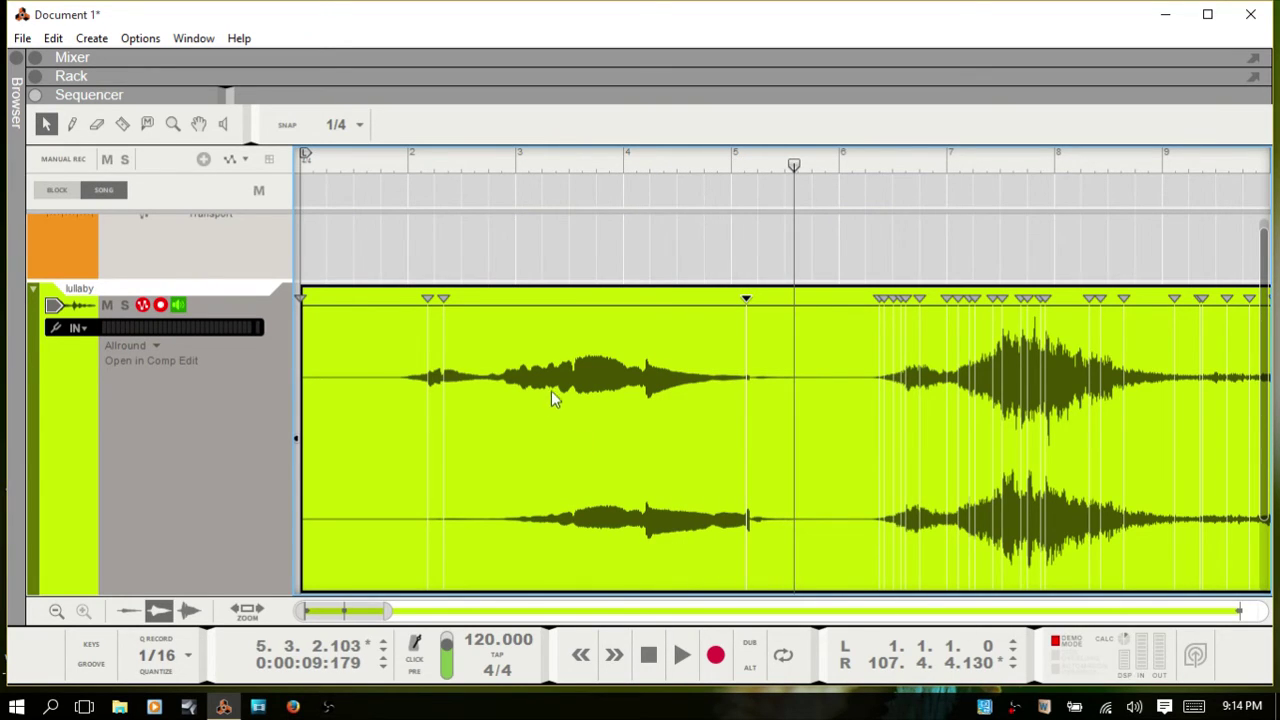
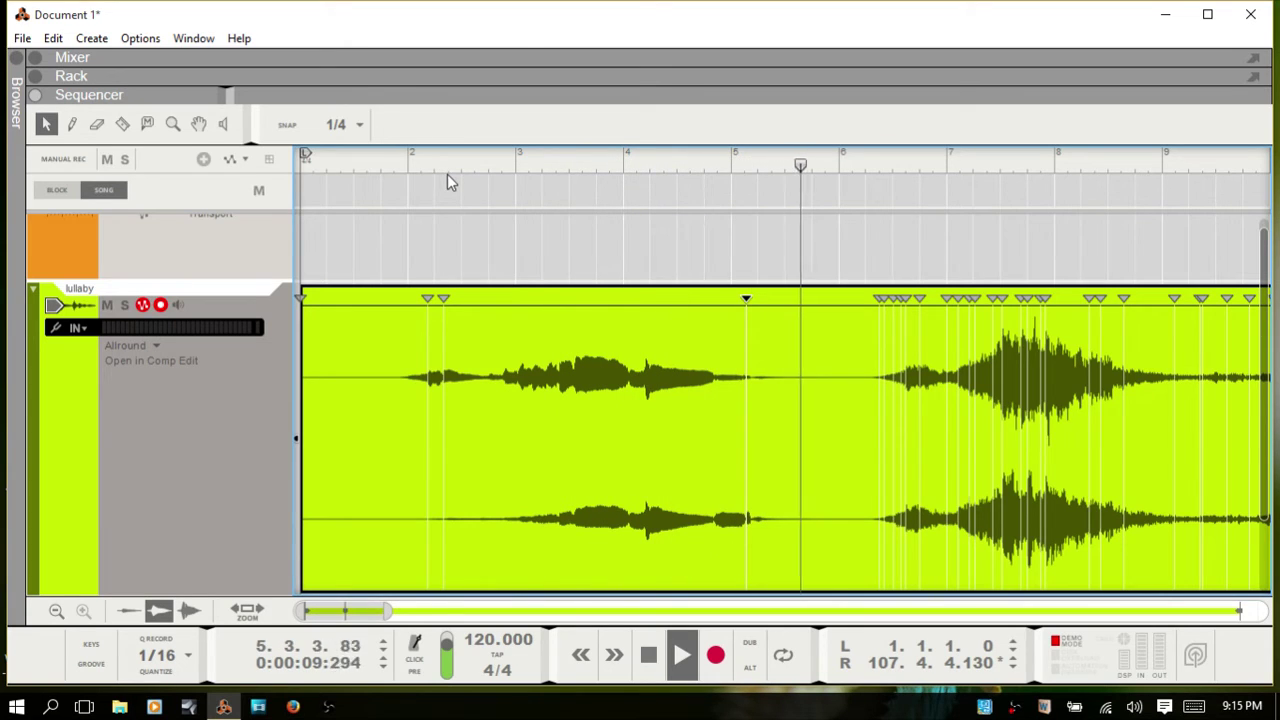
Step: Undo the stretch of the first phrase and play the phrase again from within bar 1
key(space)
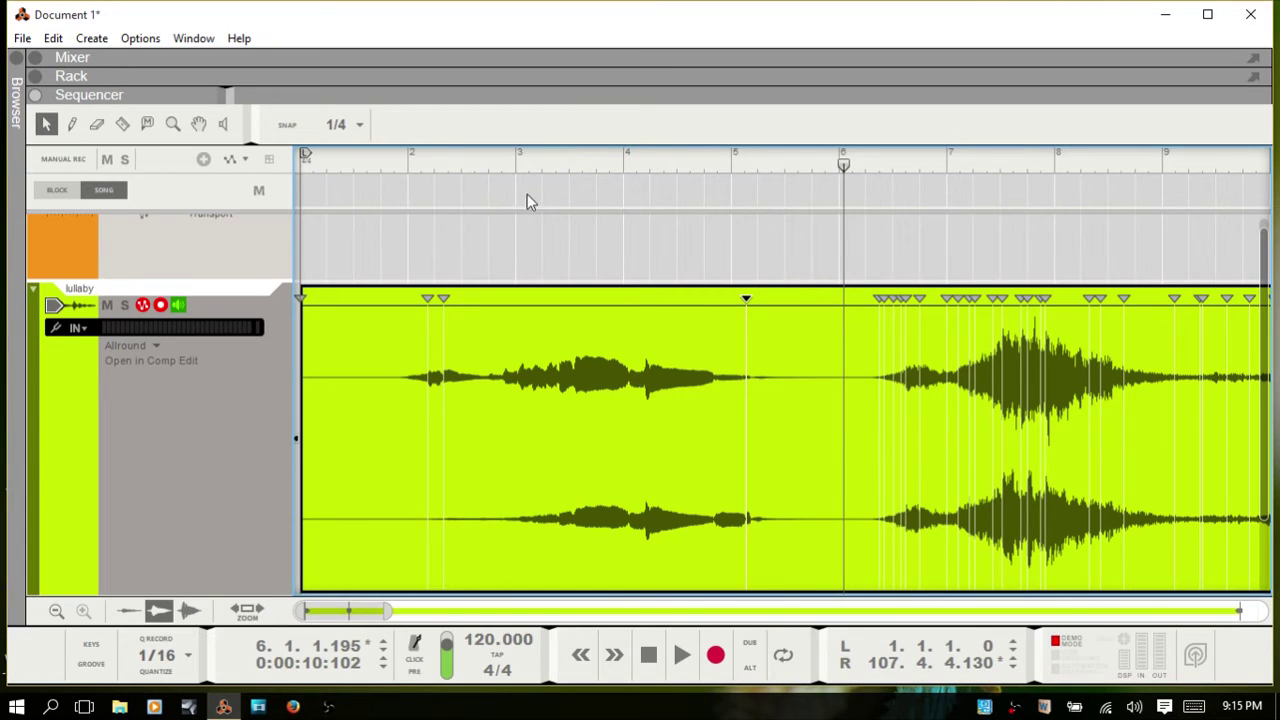
key(ctrl+z)
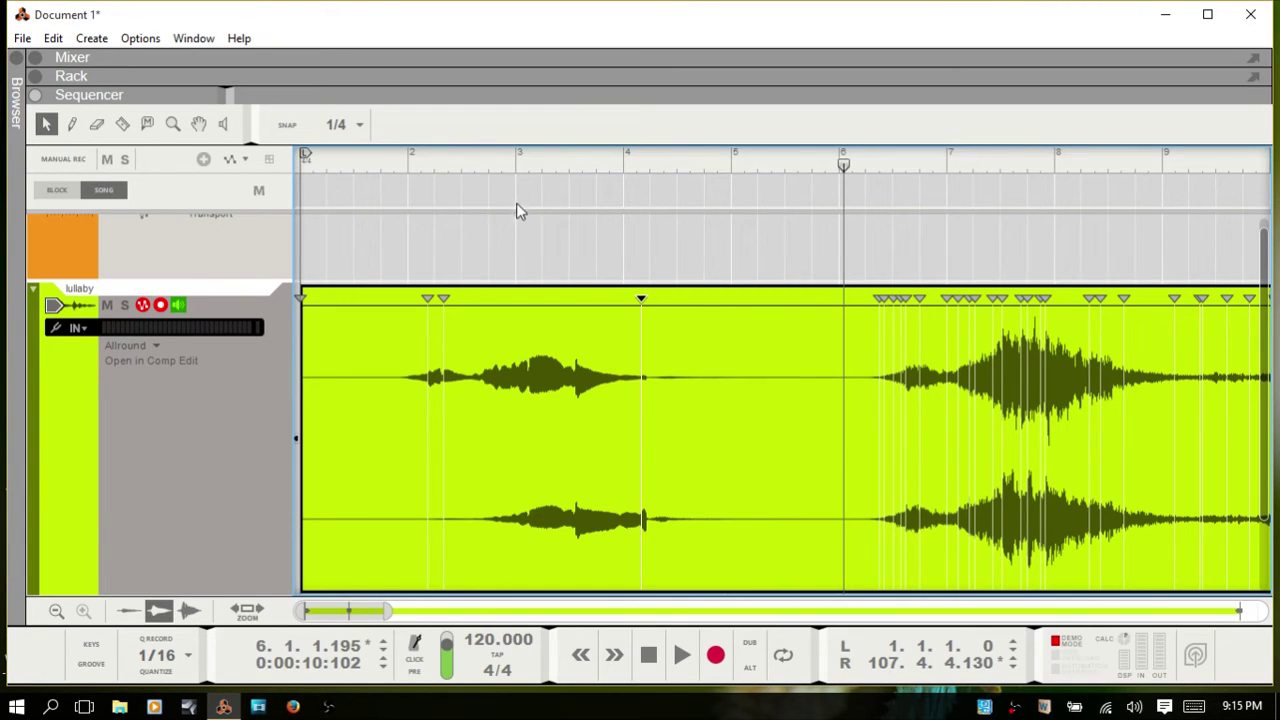
click(378, 166)
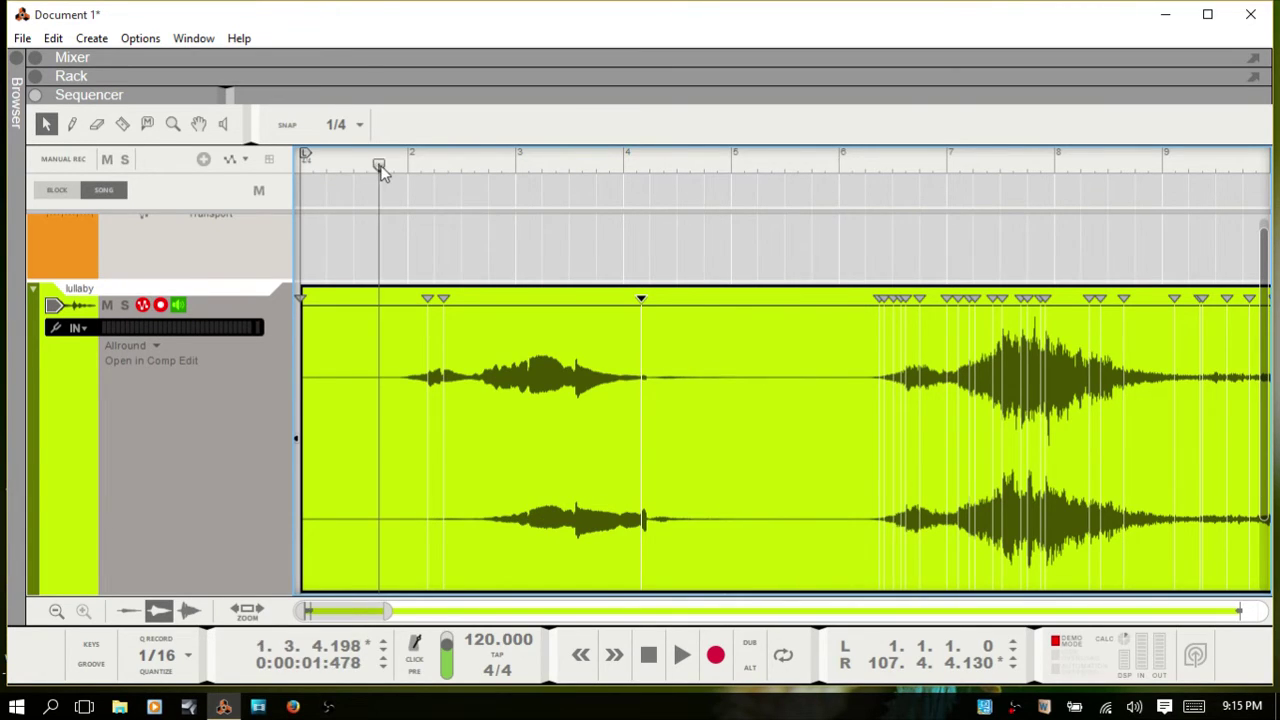
key(space)
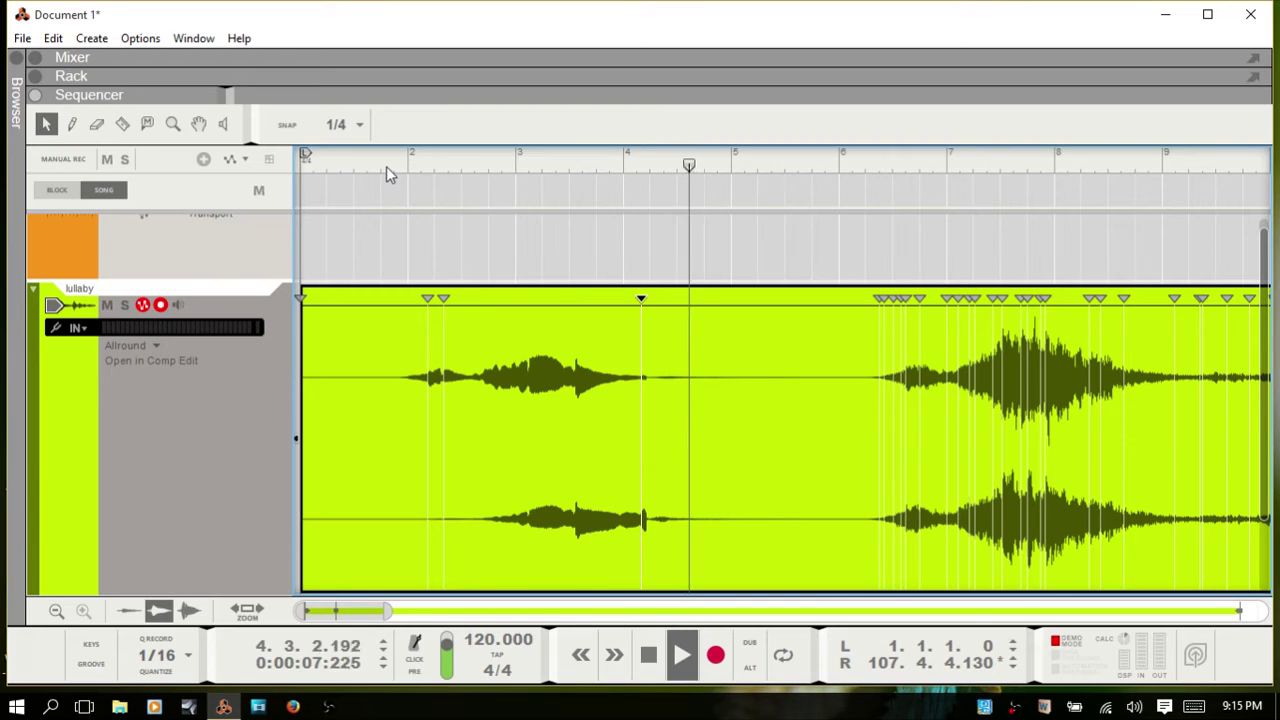
key(space)
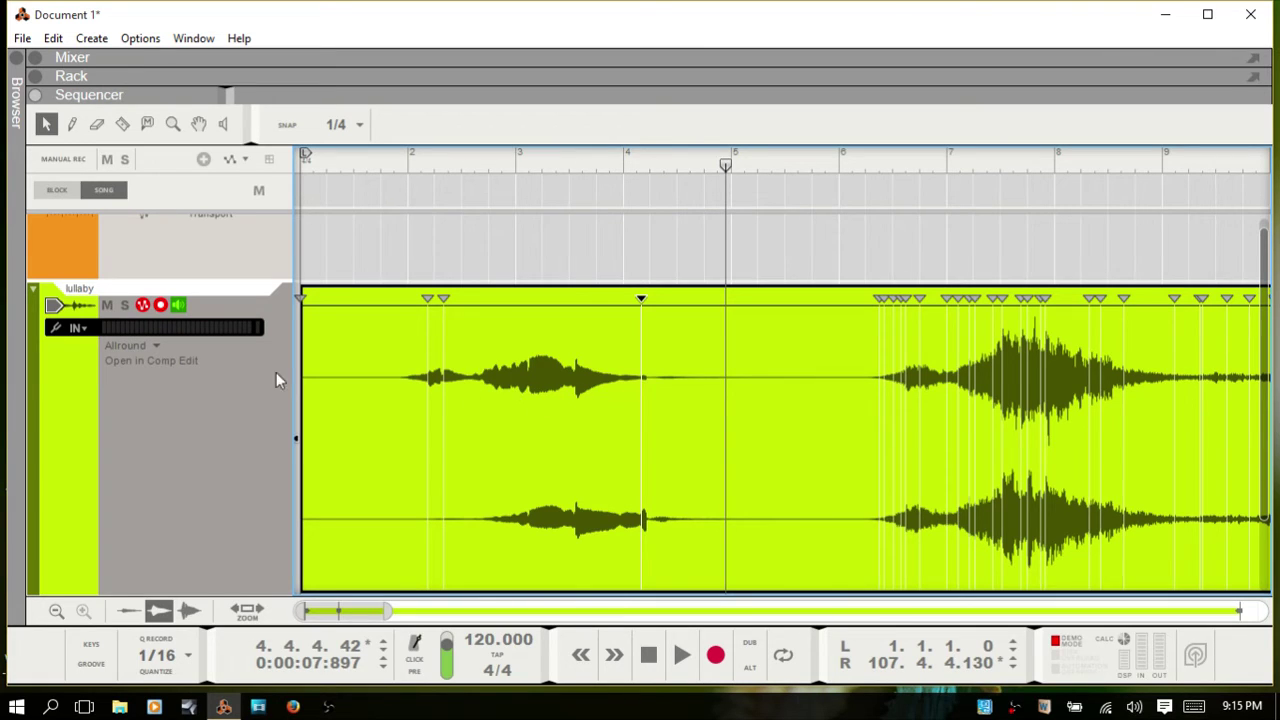
Step: Review the stretch type options available for the lullaby track
click(155, 346)
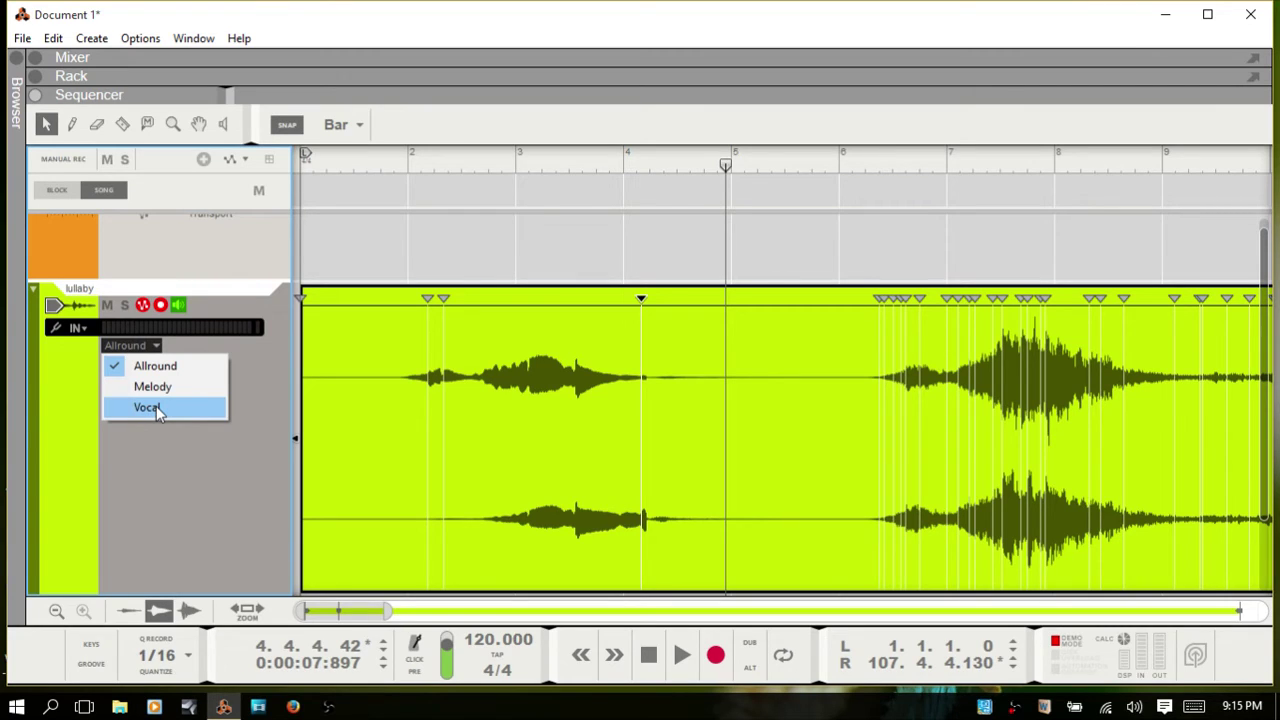
click(249, 361)
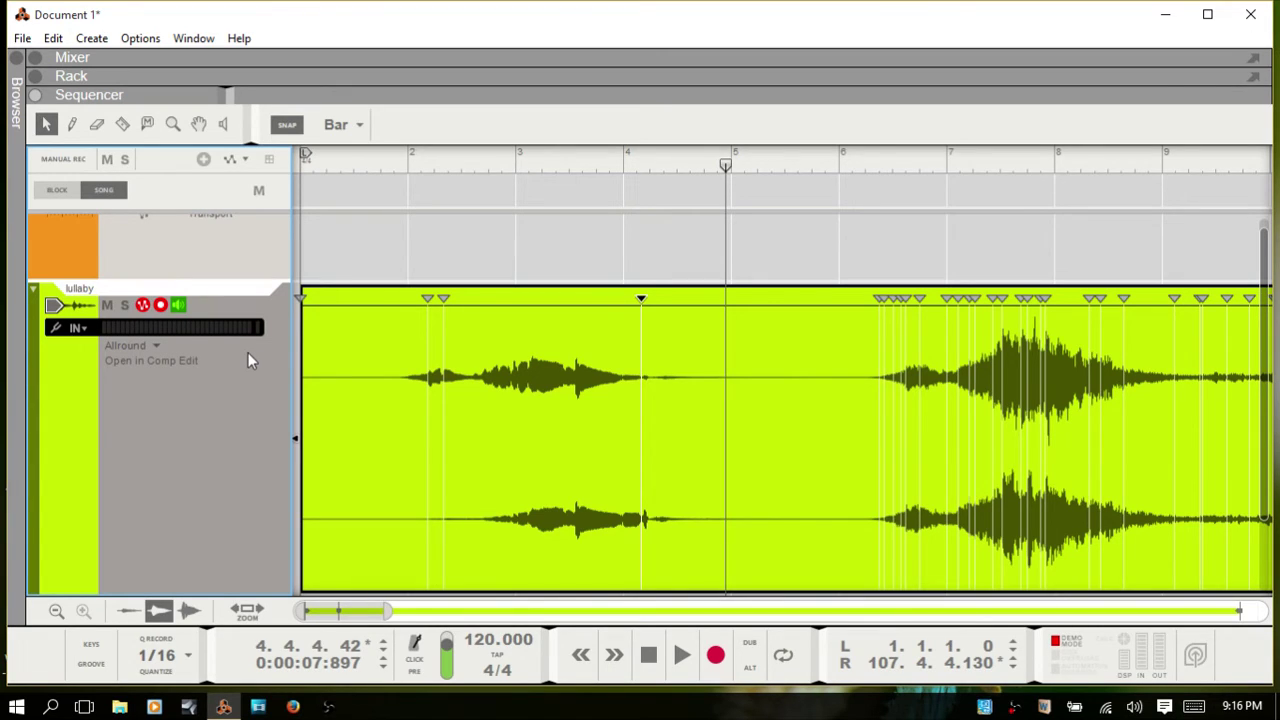
click(123, 347)
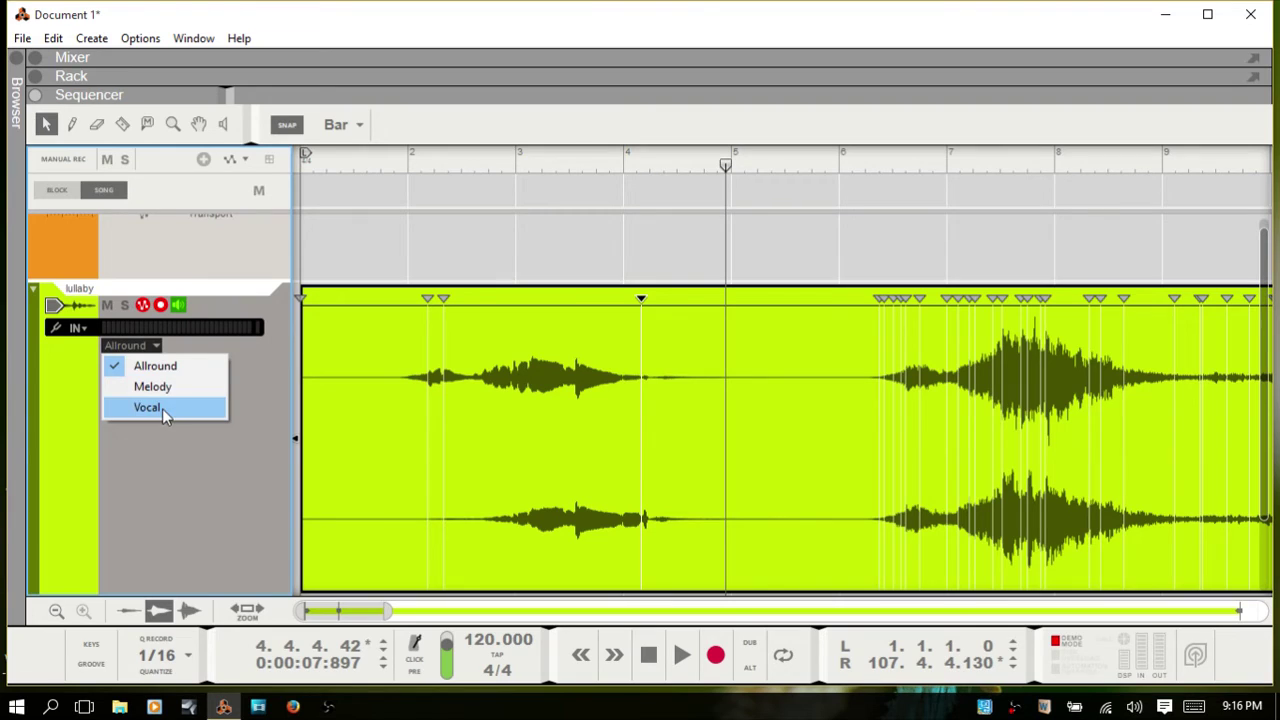
click(263, 371)
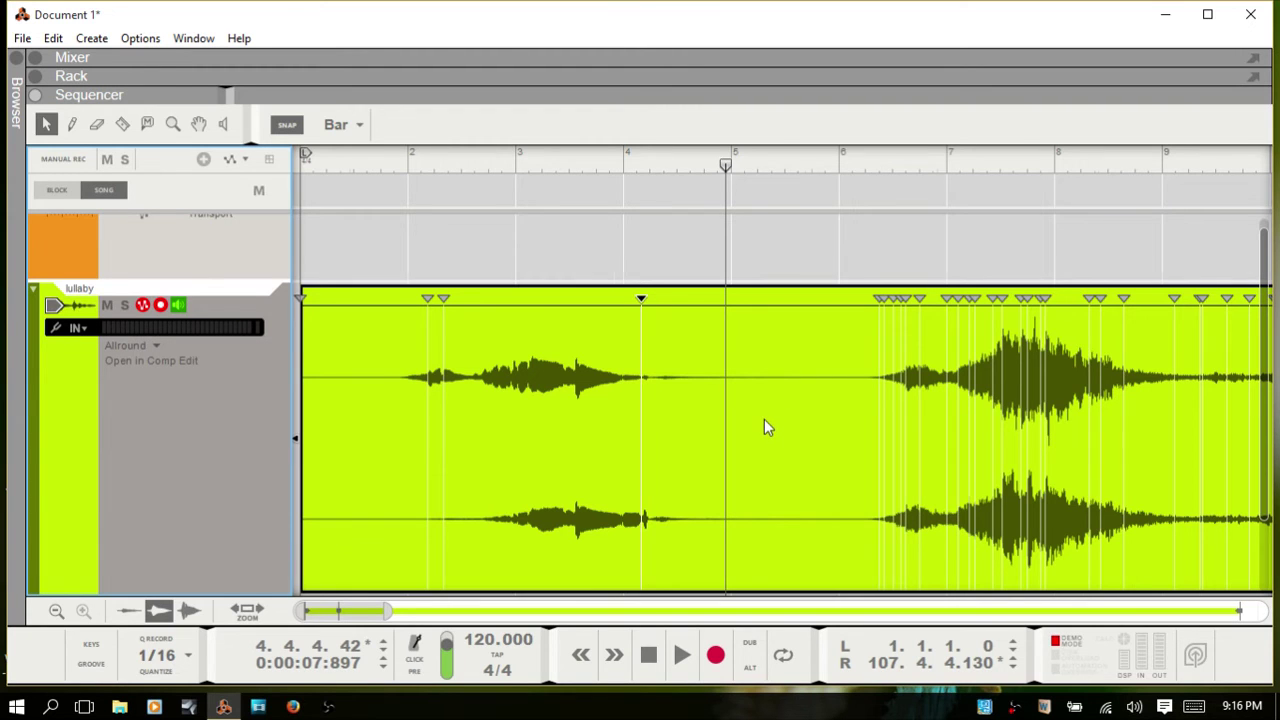
Step: Audition individual slices of the lullaby clip between beats 6.3 and 7.2 with the Speaker tool
scroll(765, 422, up, 3)
drag(355, 614, 376, 614)
scroll(640, 572, up, 3)
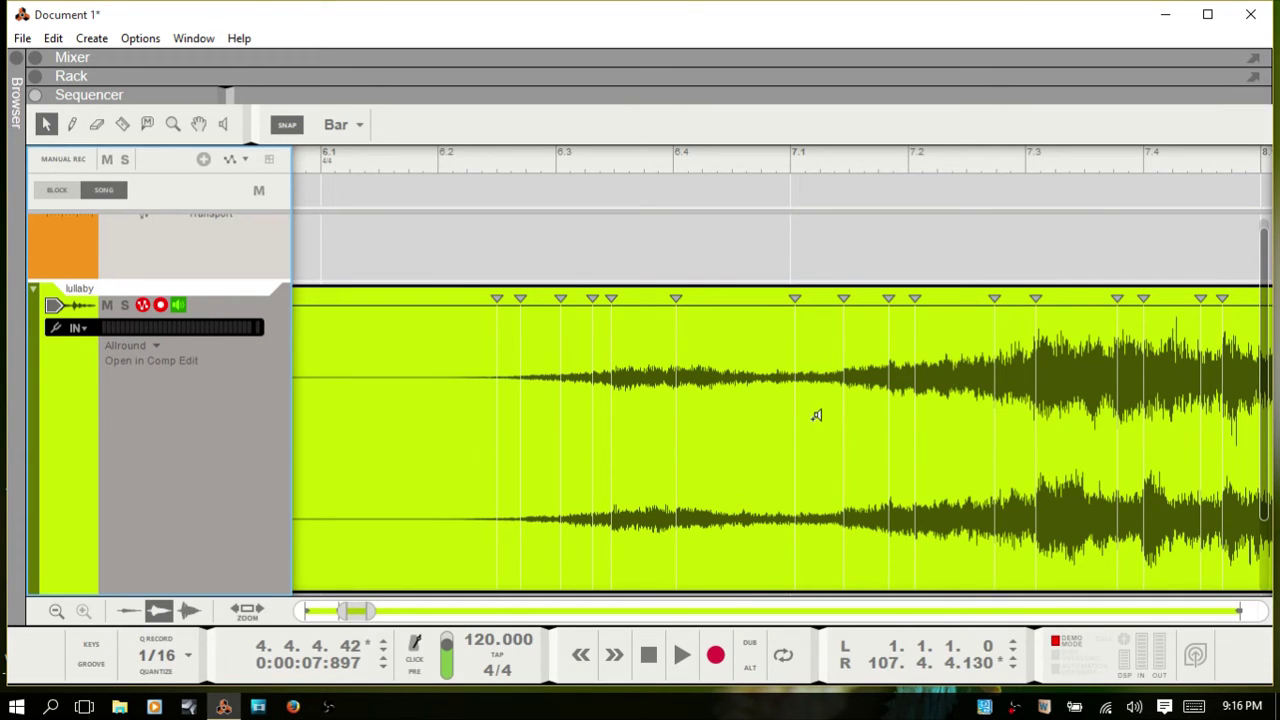
key(s)
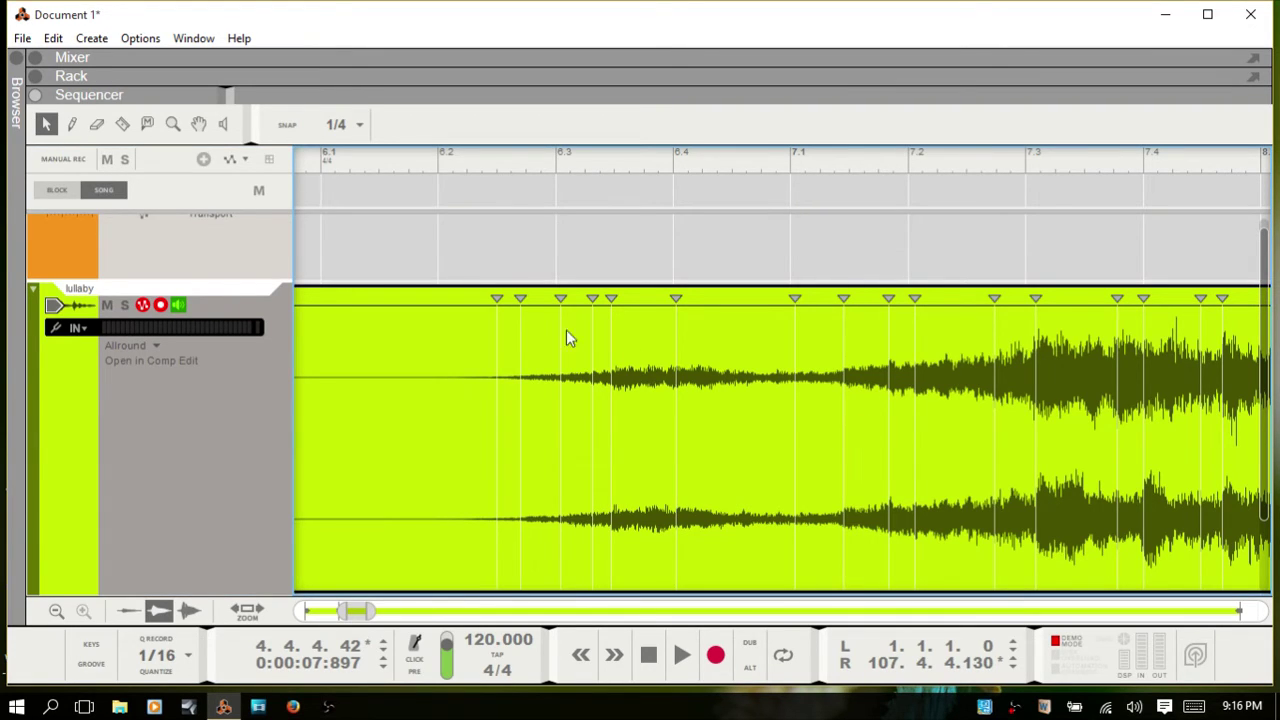
click(225, 124)
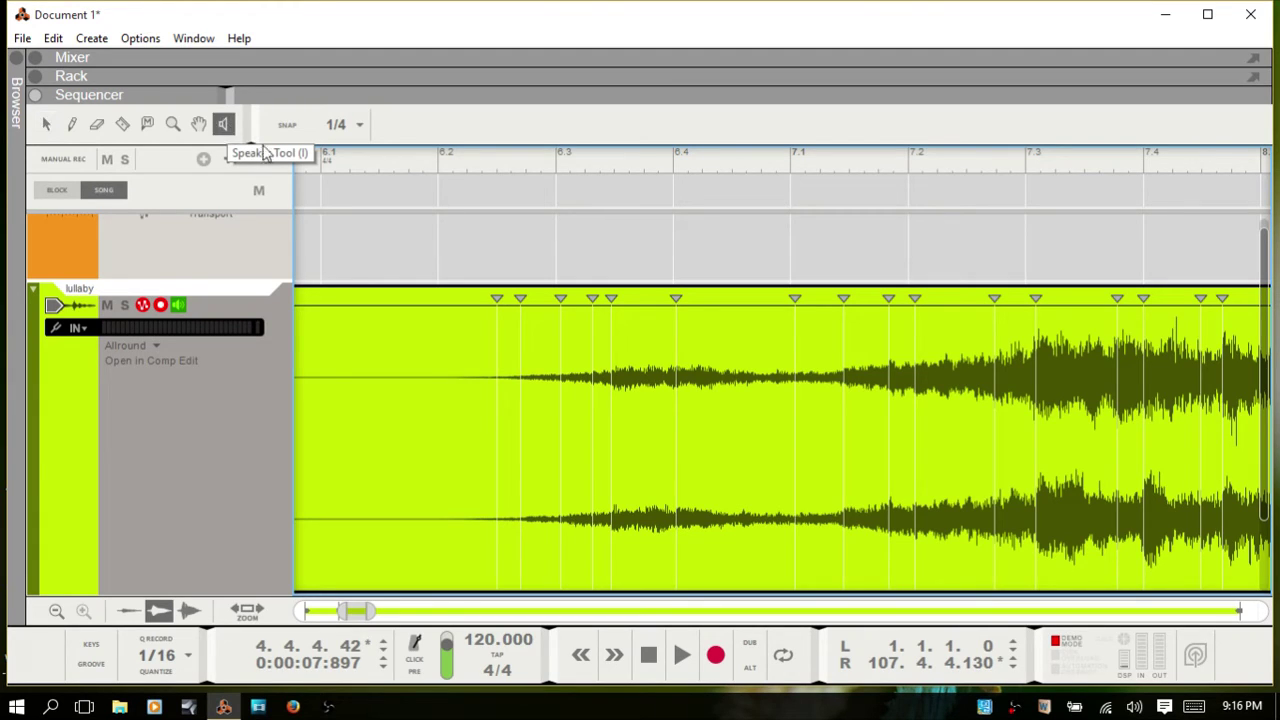
click(624, 417)
click(714, 433)
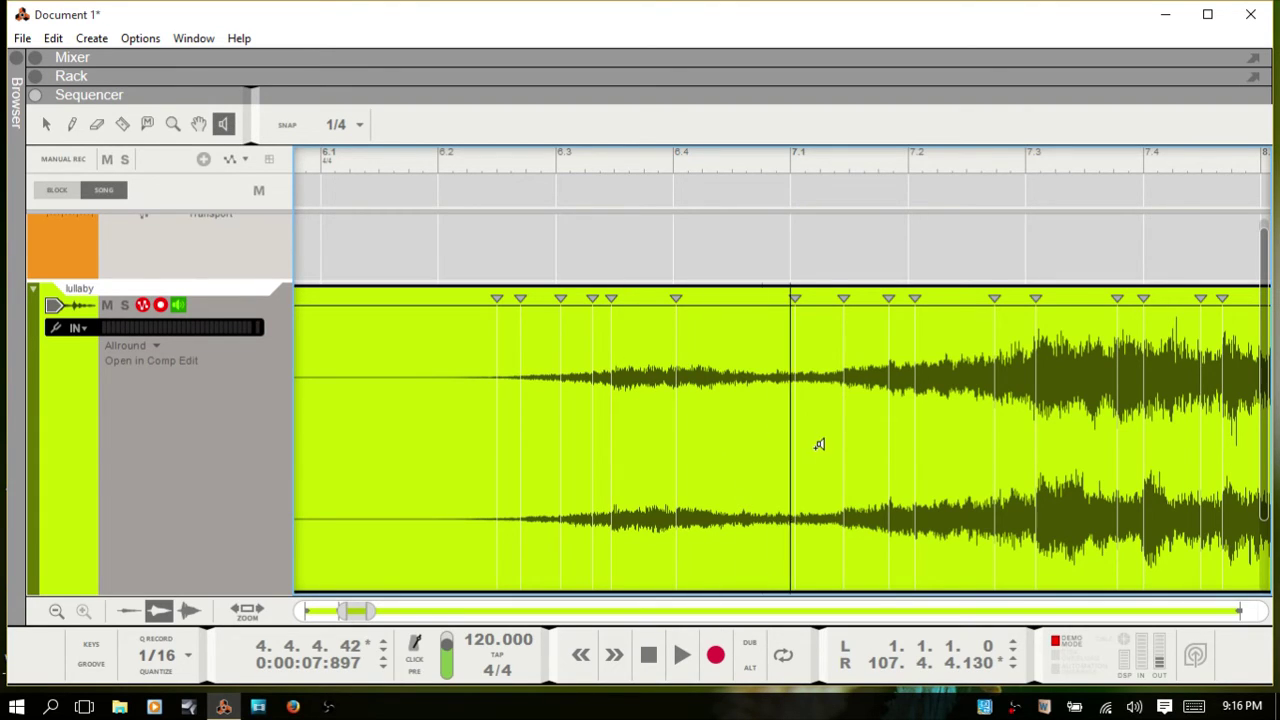
click(806, 443)
click(866, 443)
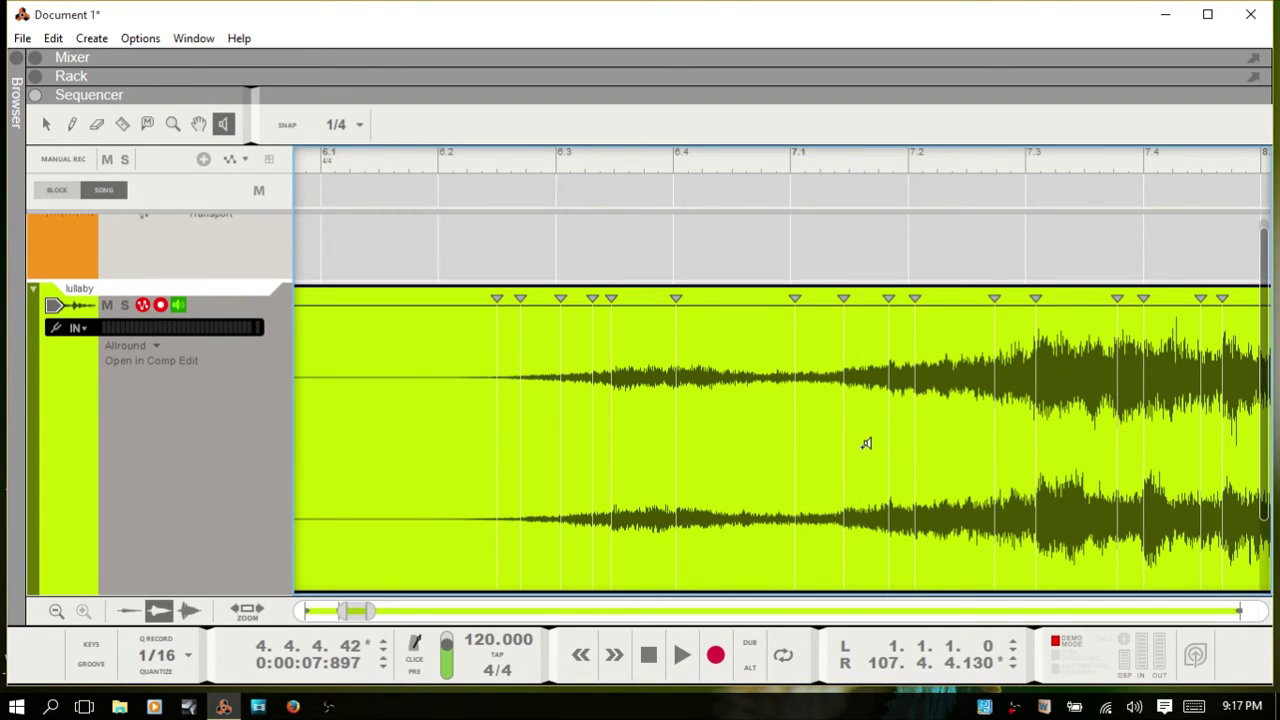
key(q)
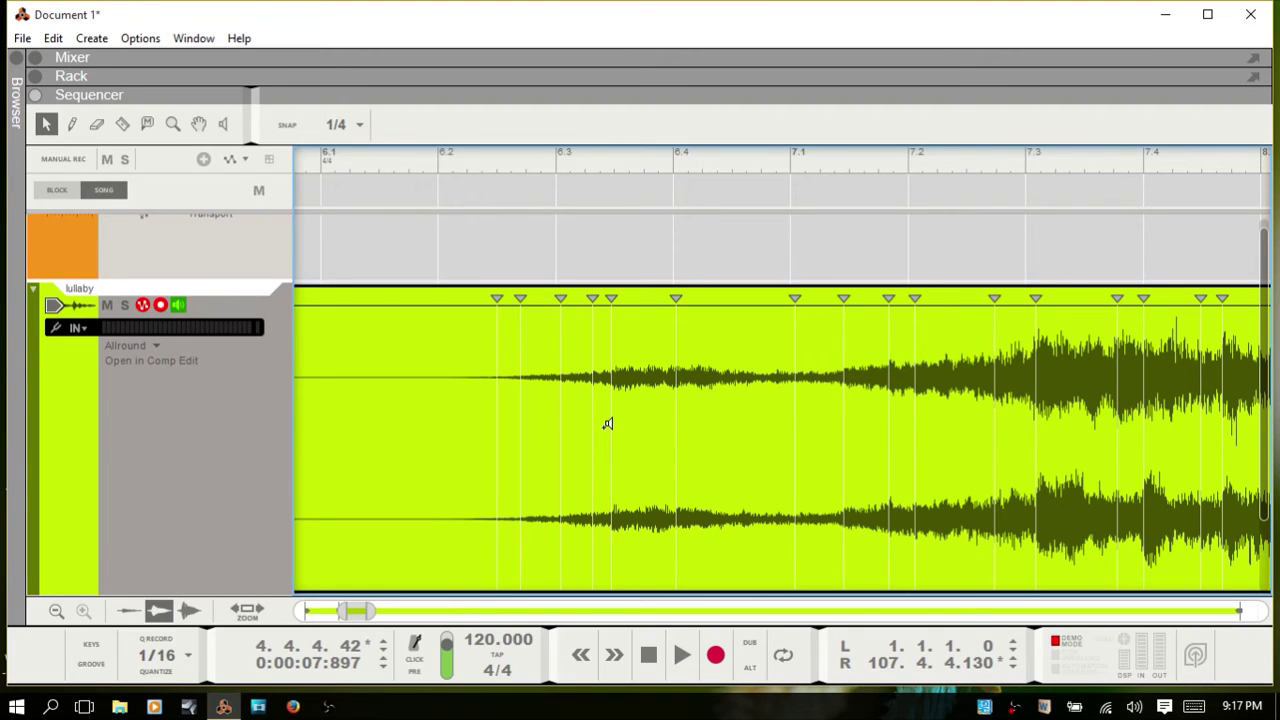
key(alt)
key(alt+w)
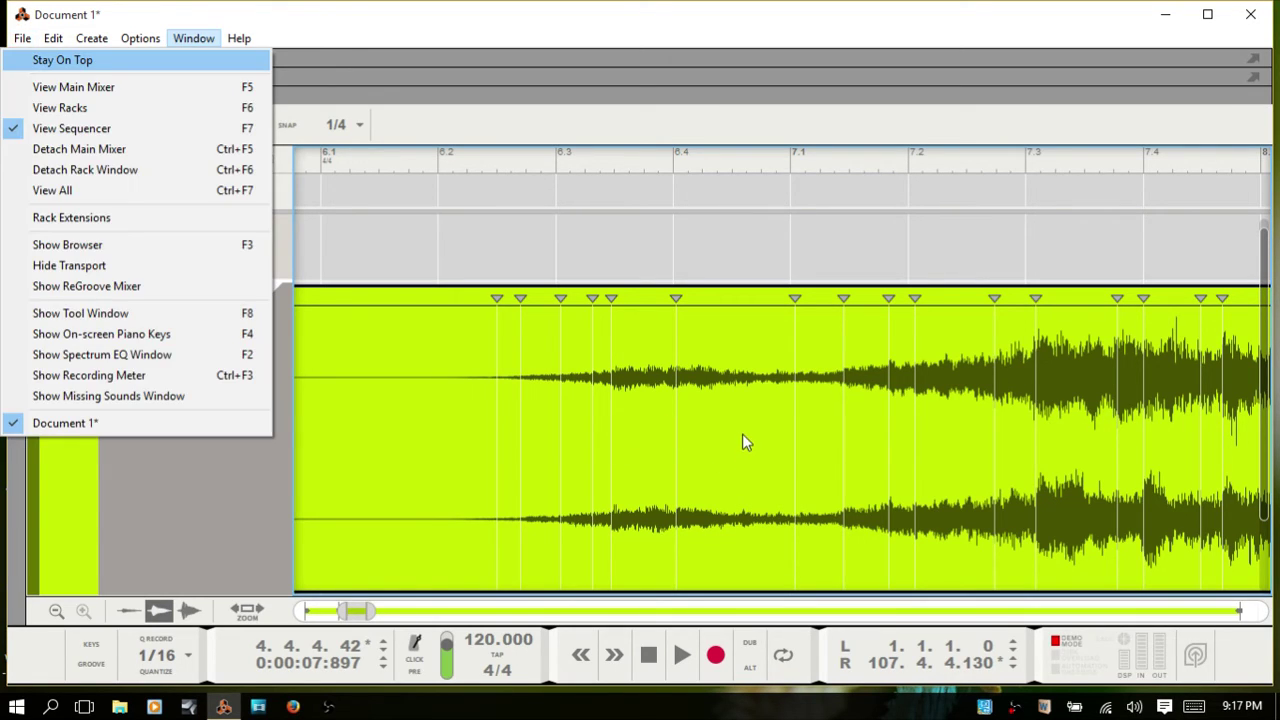
key(Escape)
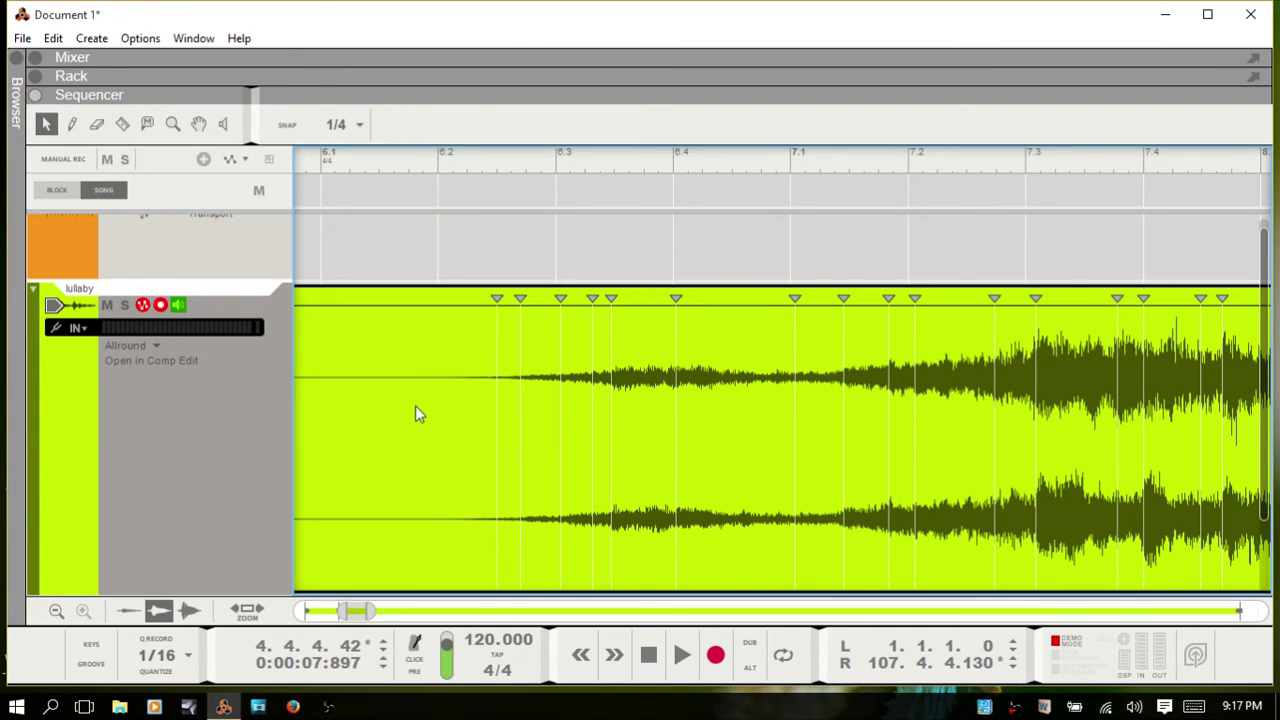
Step: Add three slice markers with the Pencil tool: two between beat 6.4 and bar 7, and one just before beat 6.4
key(w)
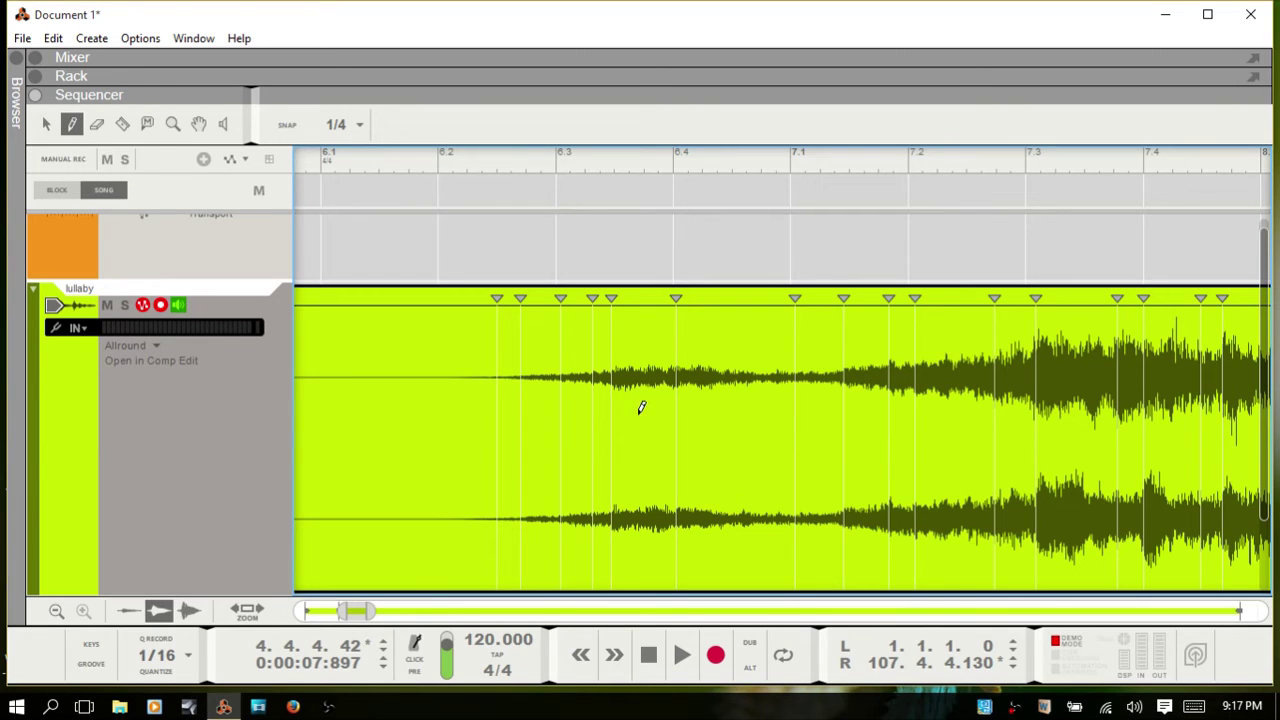
click(735, 297)
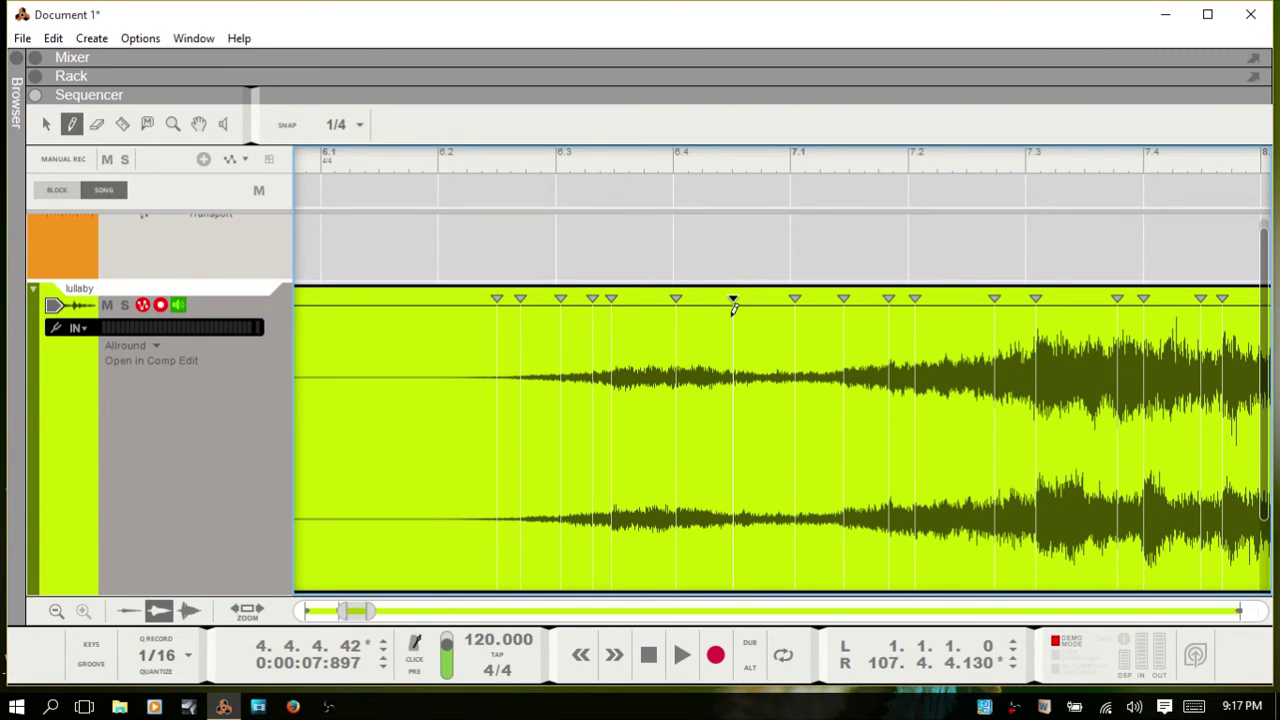
click(762, 298)
click(650, 298)
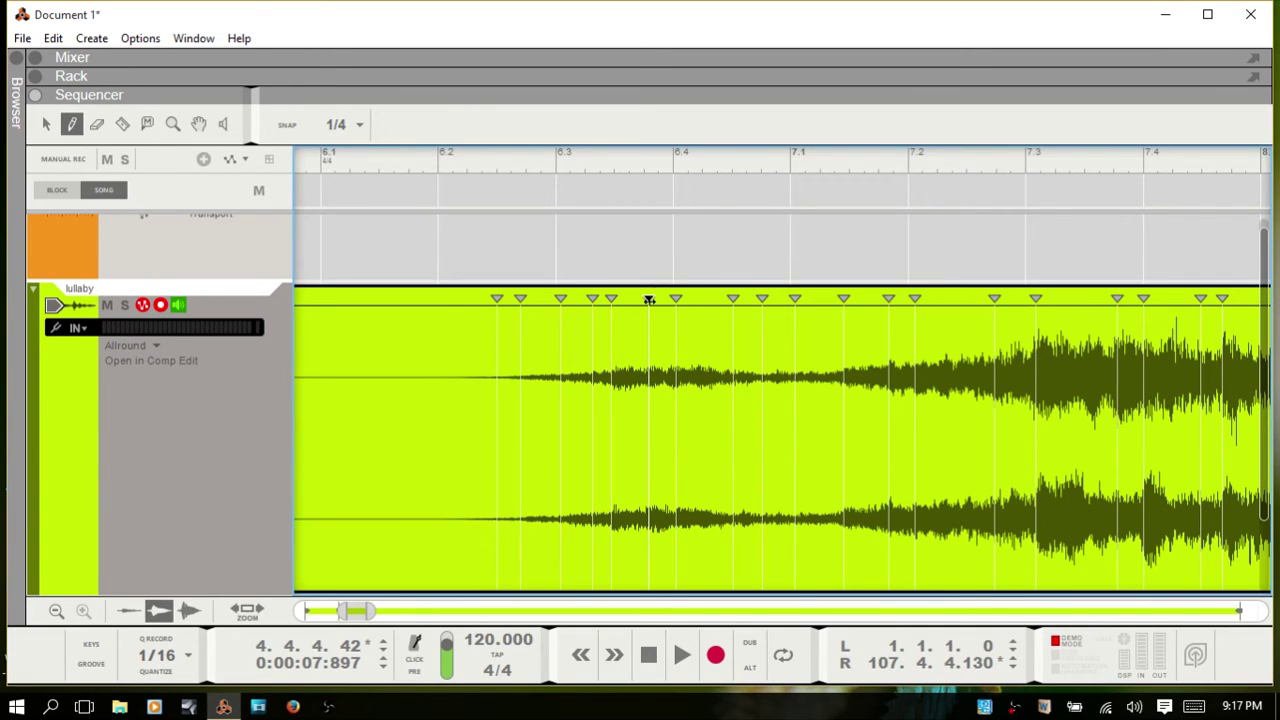
Step: Delete the slice markers at beat 6.4, just before it, and midway between it and bar 7
key(q)
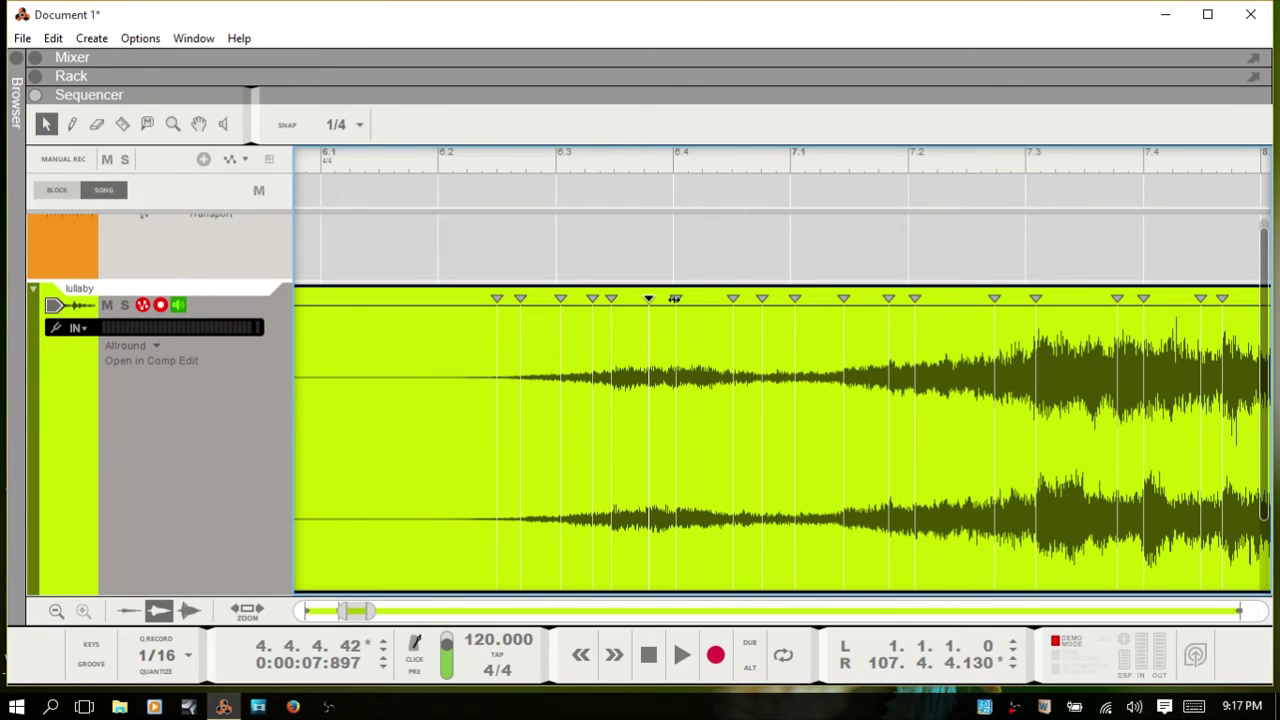
click(675, 299)
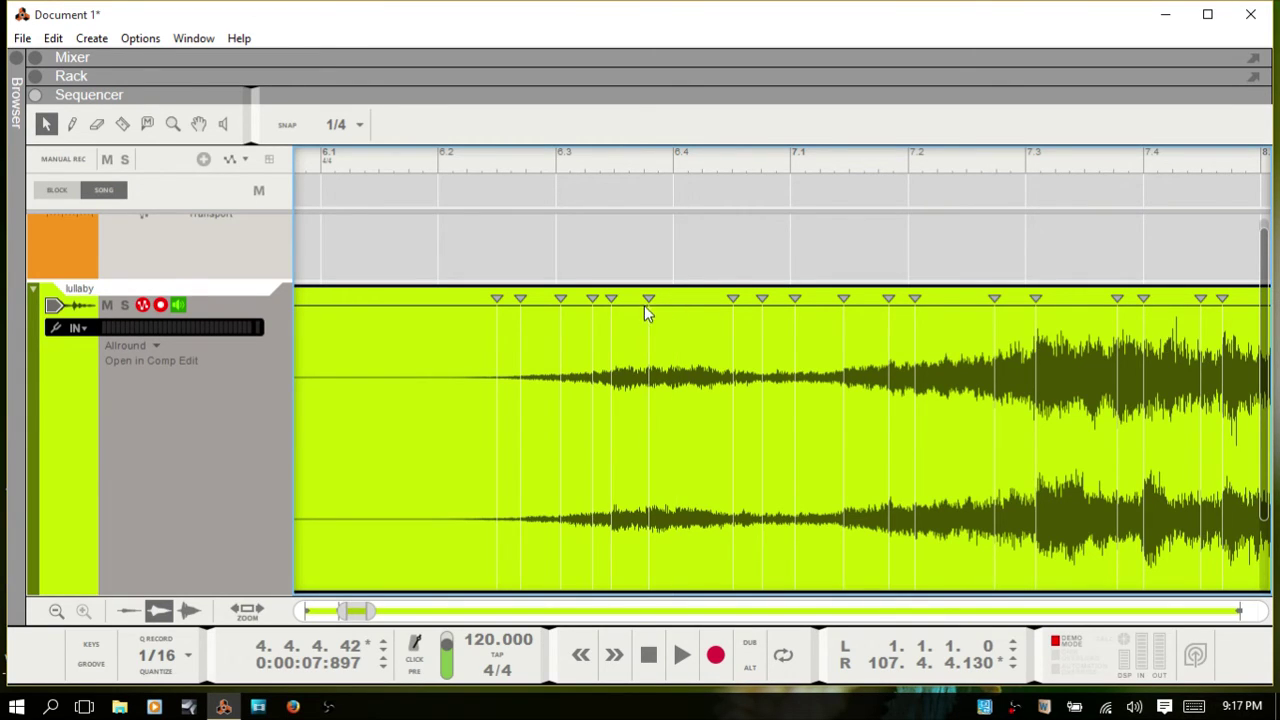
click(651, 298)
key(Delete)
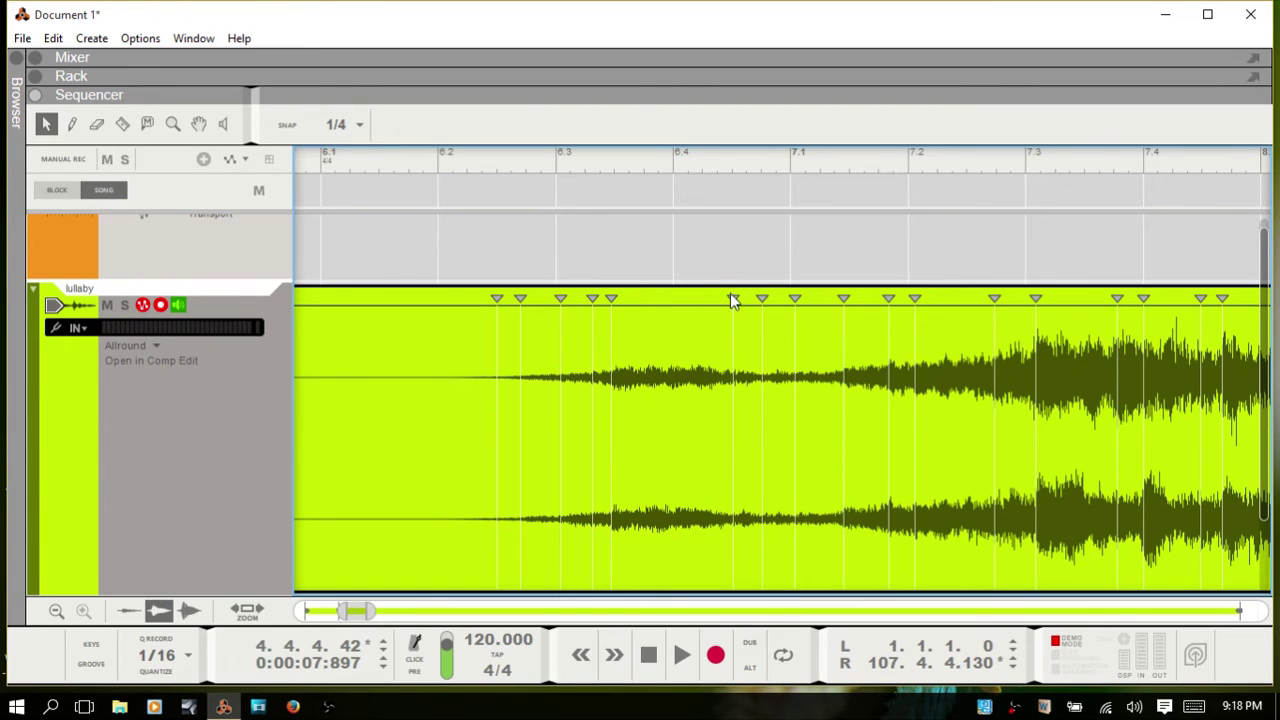
click(731, 298)
key(Delete)
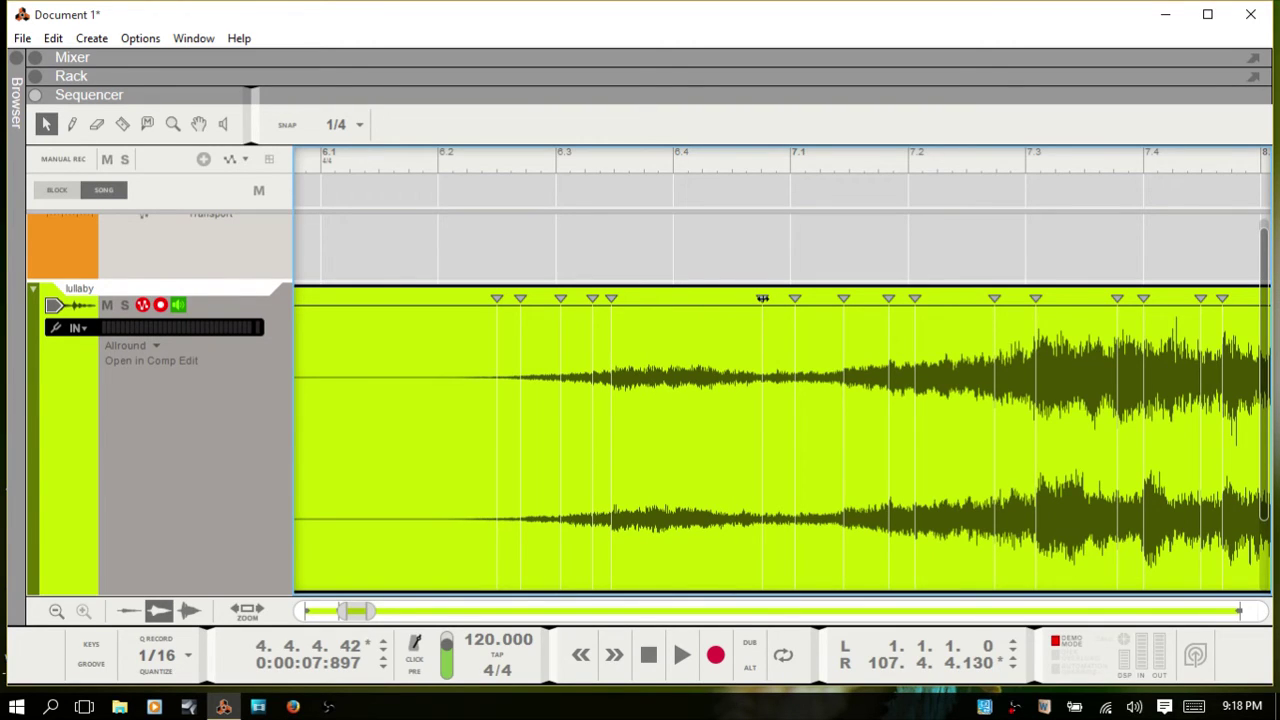
Step: Delete the run of slice markers from shortly before bar 7 to just past beat 7.3
click(762, 298)
shift+click(1037, 298)
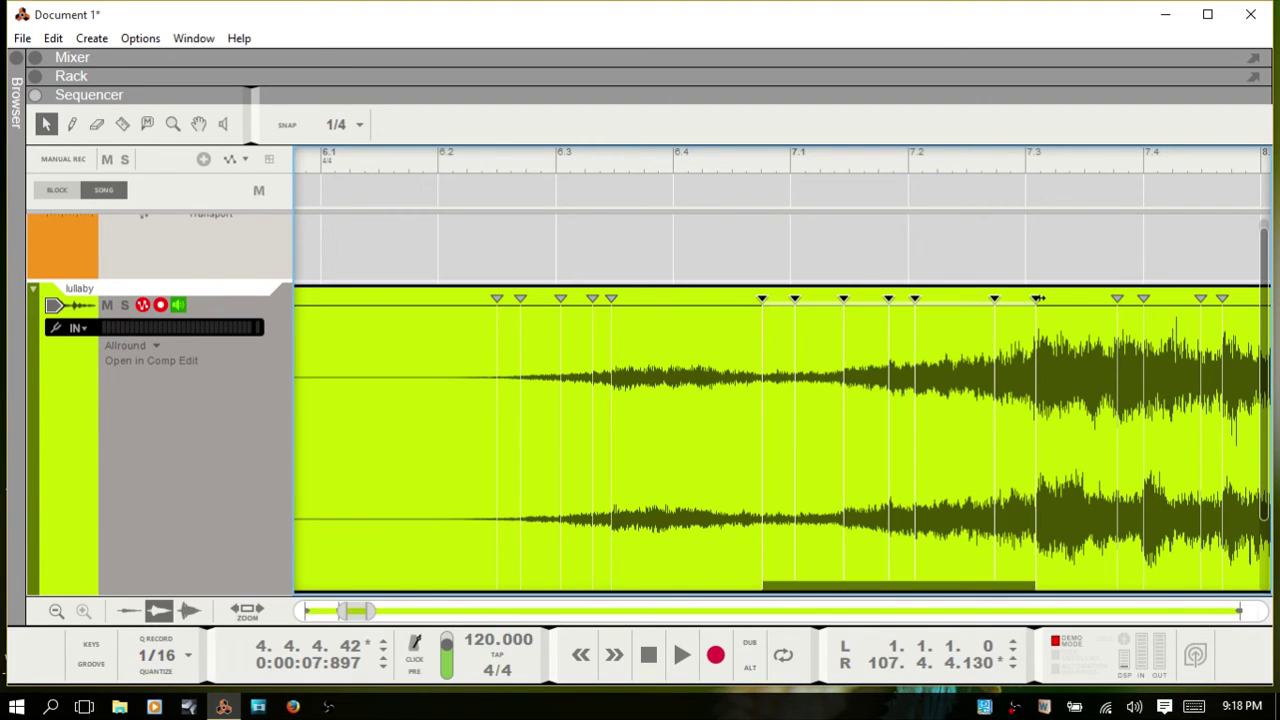
key(Delete)
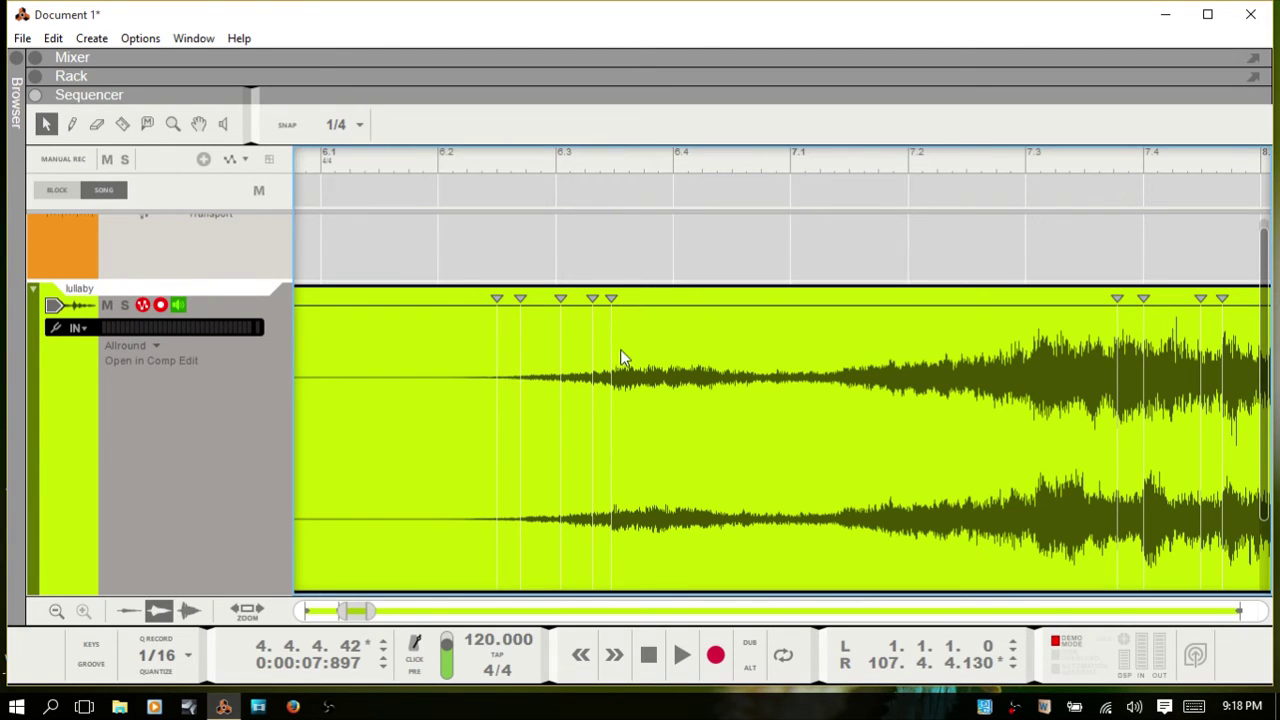
Step: Select the five slice markers around beat 6.3 and shift them together about a quarter beat later
click(497, 298)
shift+click(612, 298)
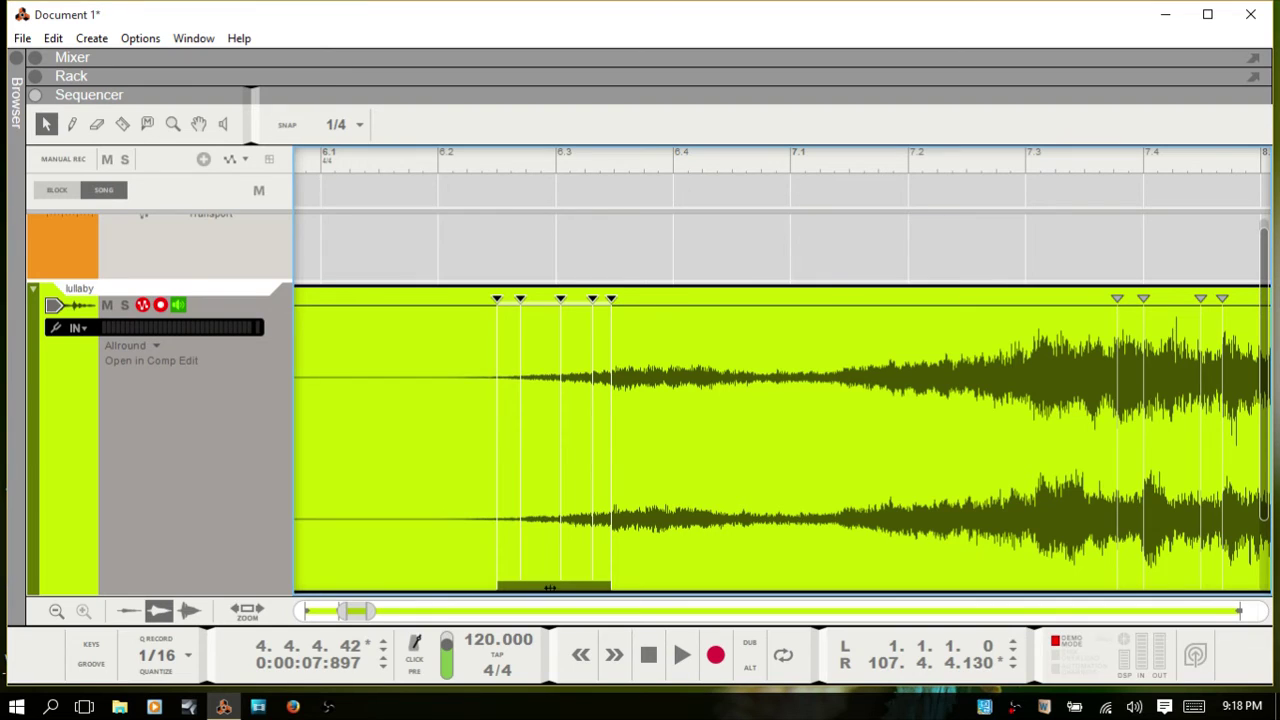
drag(547, 585, 579, 580)
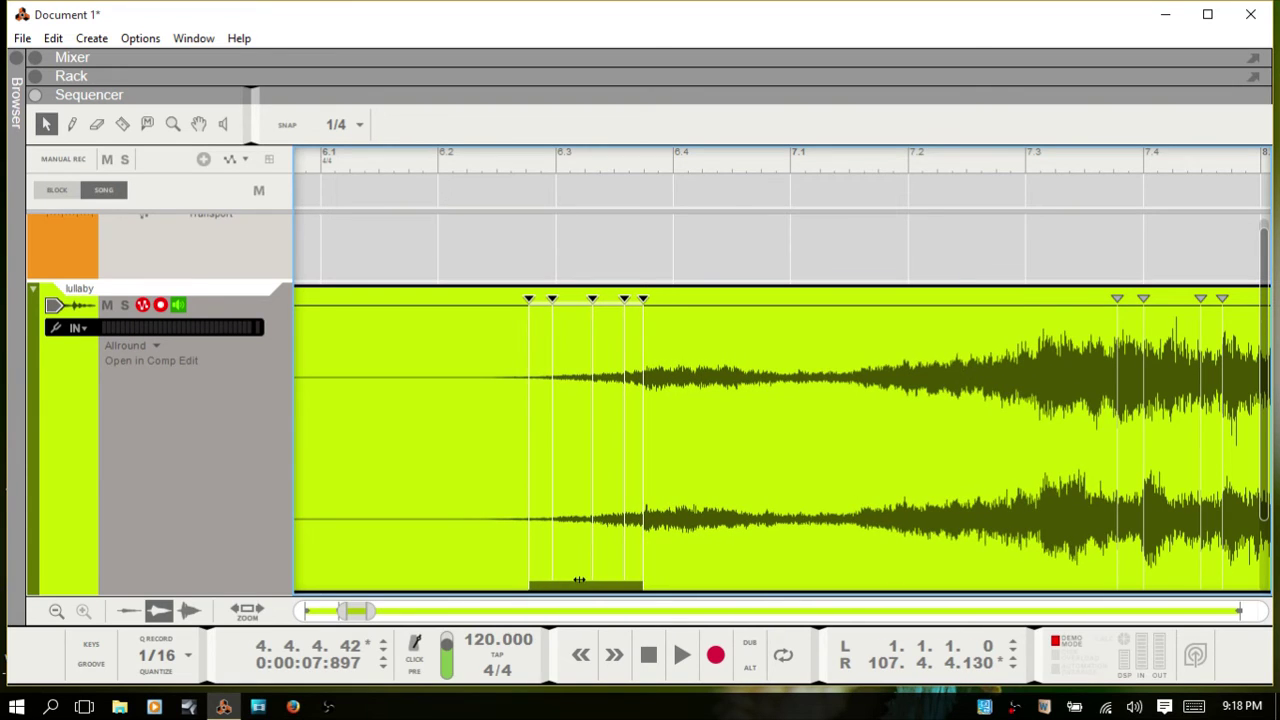
Step: Shift the three slice markers between beats 9.2 and 9.4 slightly earlier together, and stretch the group's end to shortly before beat 9.4
drag(357, 614, 383, 613)
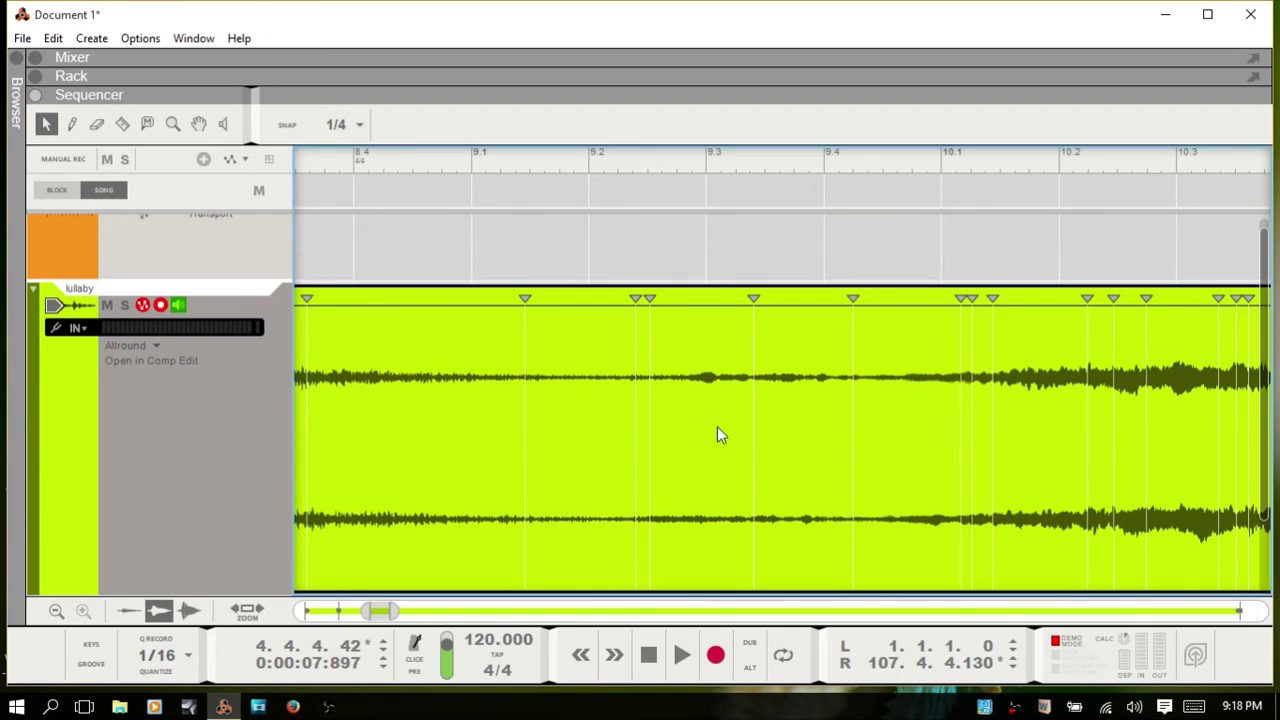
click(636, 299)
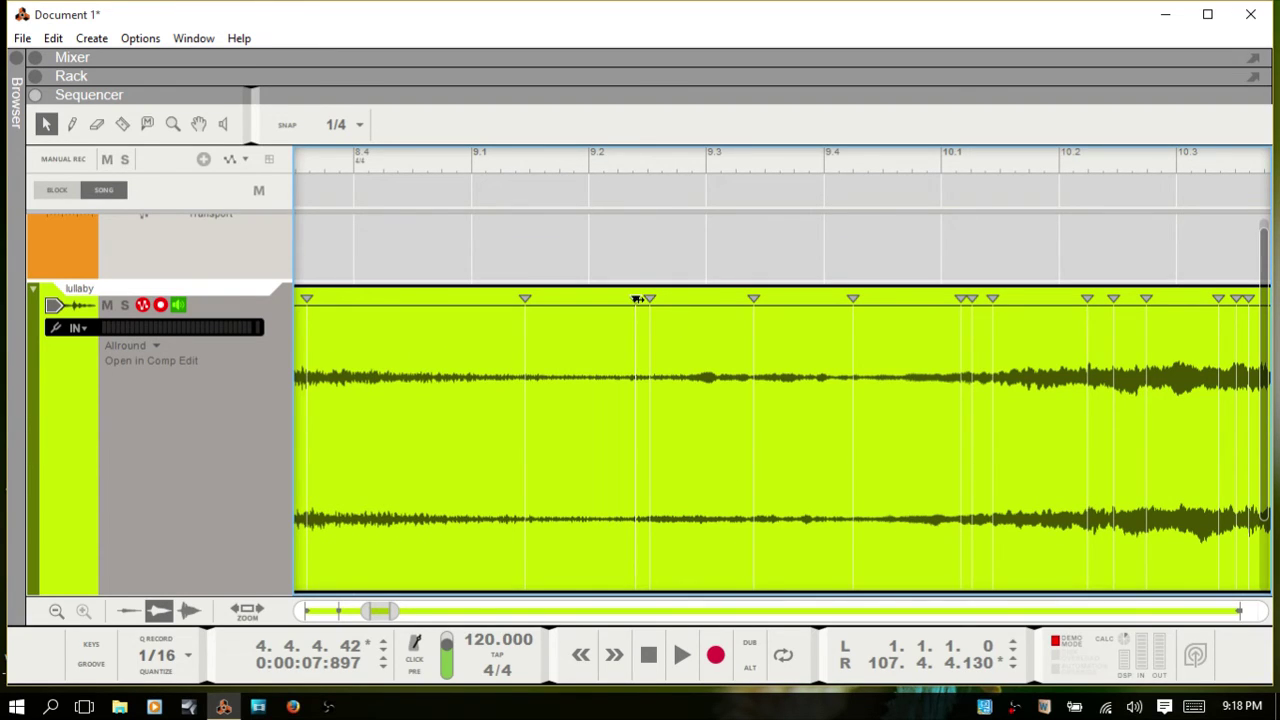
shift+click(754, 299)
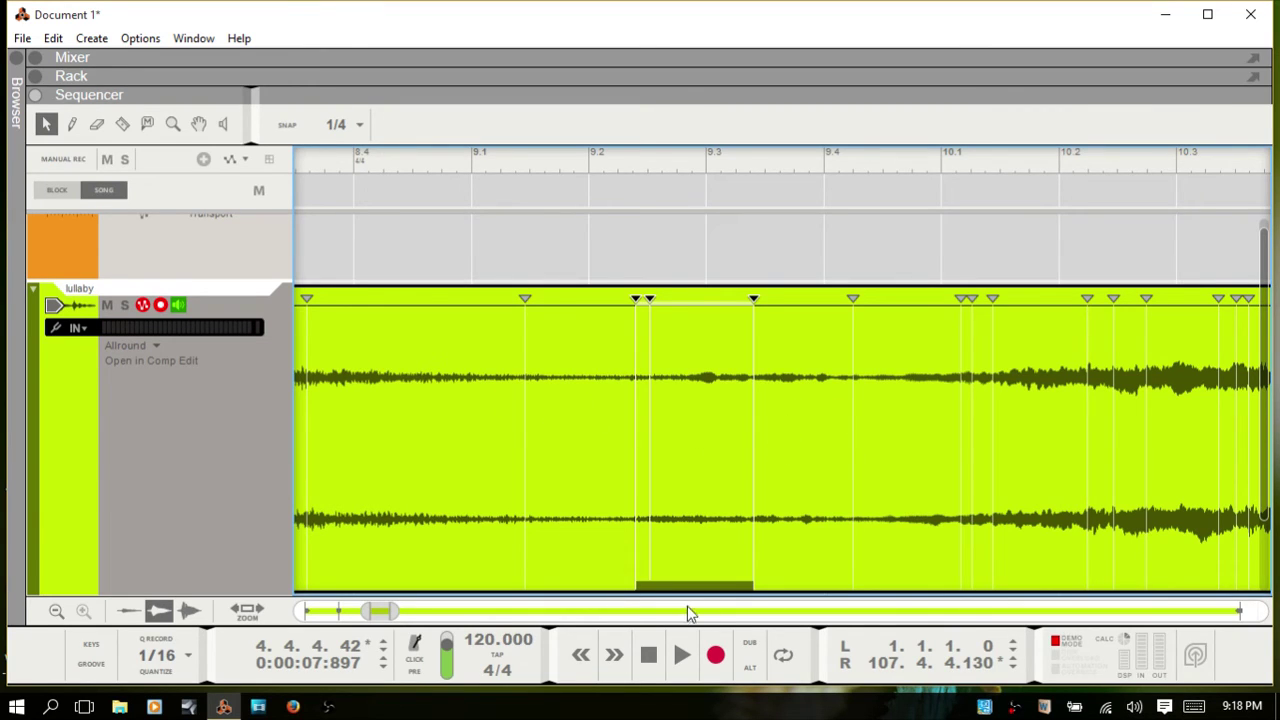
mouse_move(692, 587)
mouse_down()
mouse_move(740, 585)
mouse_move(660, 584)
mouse_move(684, 584)
mouse_up()
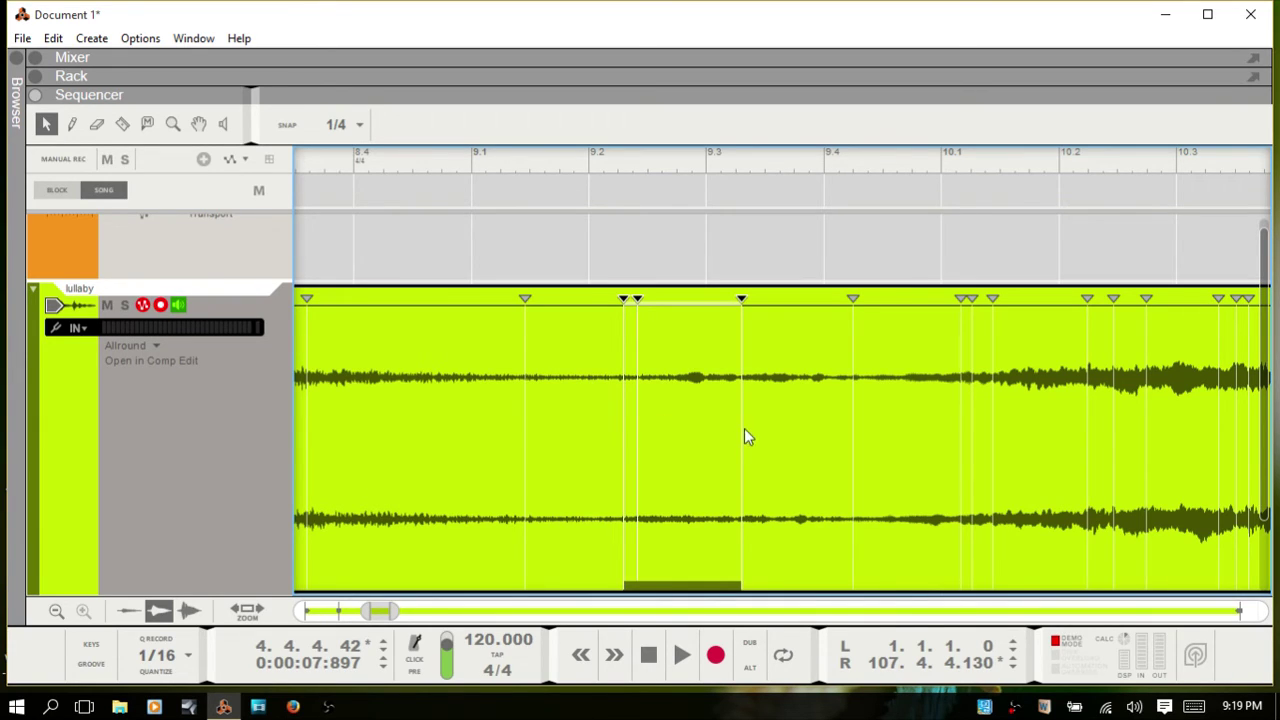
mouse_move(741, 429)
mouse_down()
mouse_move(806, 437)
mouse_move(694, 426)
mouse_move(792, 435)
mouse_up()
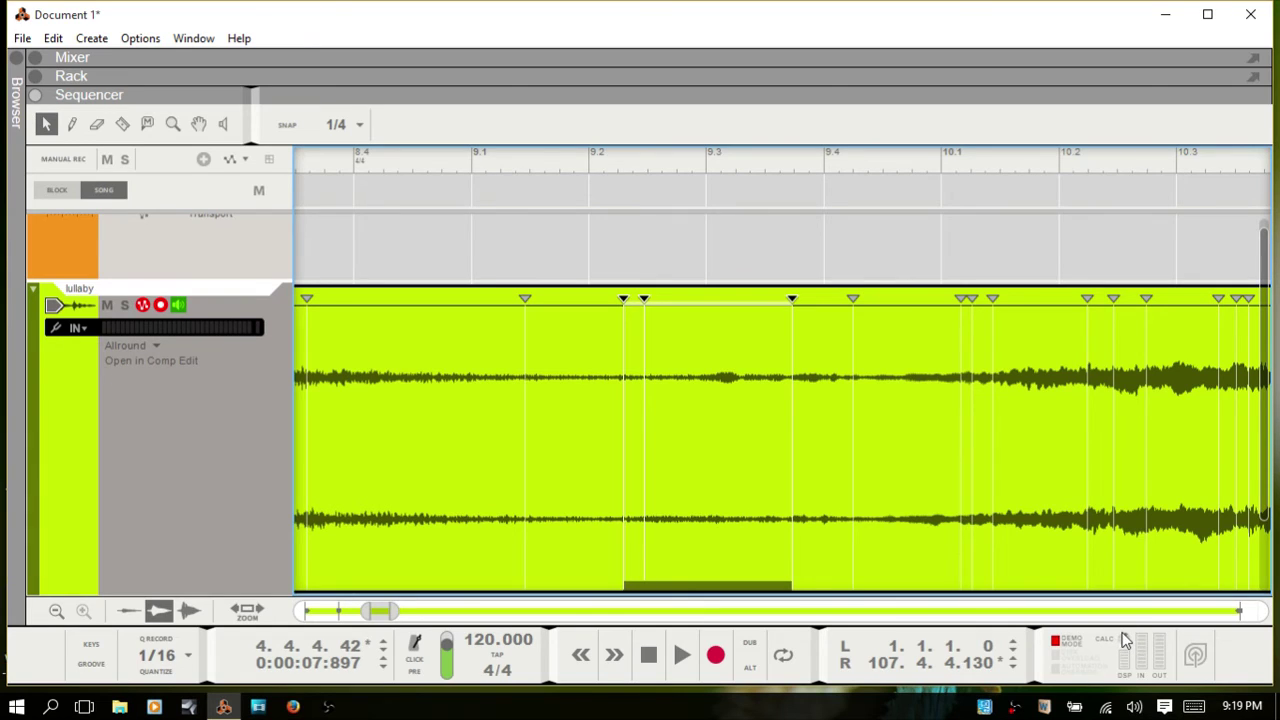
mouse_move(1123, 640)
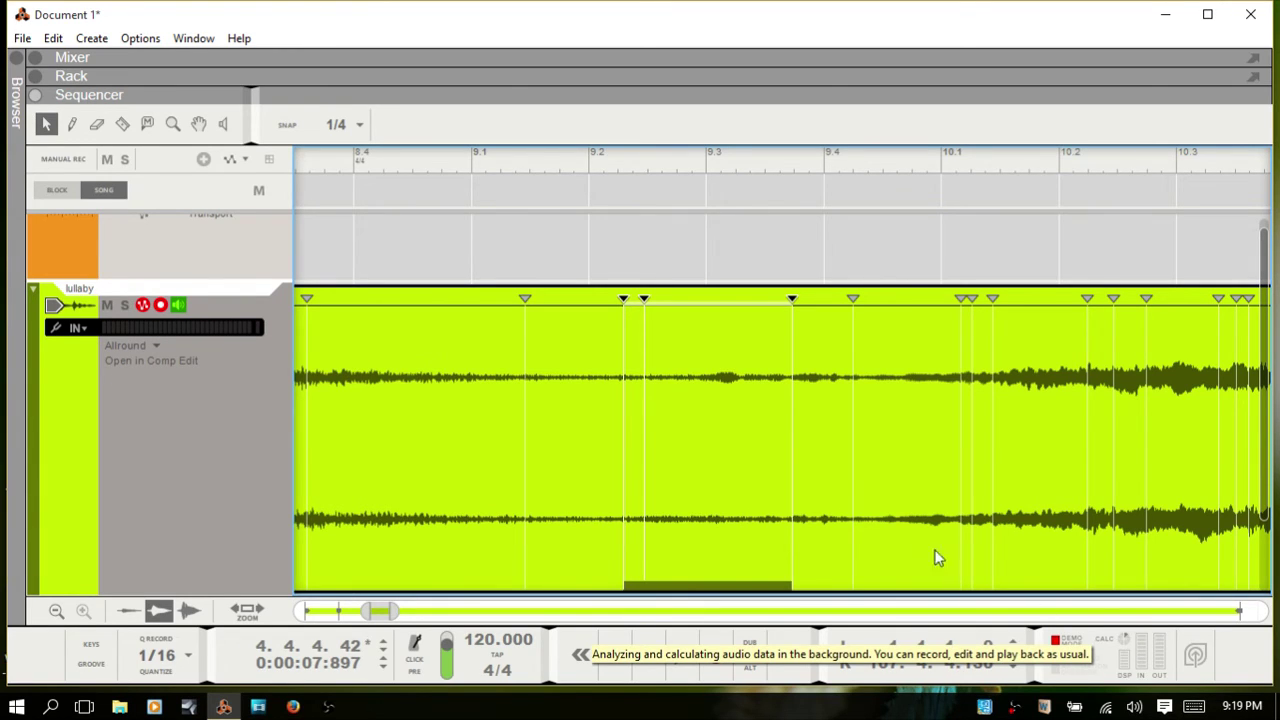
Step: Move the middle marker of that group alone to about two-thirds of the way from beat 9.2 to 9.3
click(652, 332)
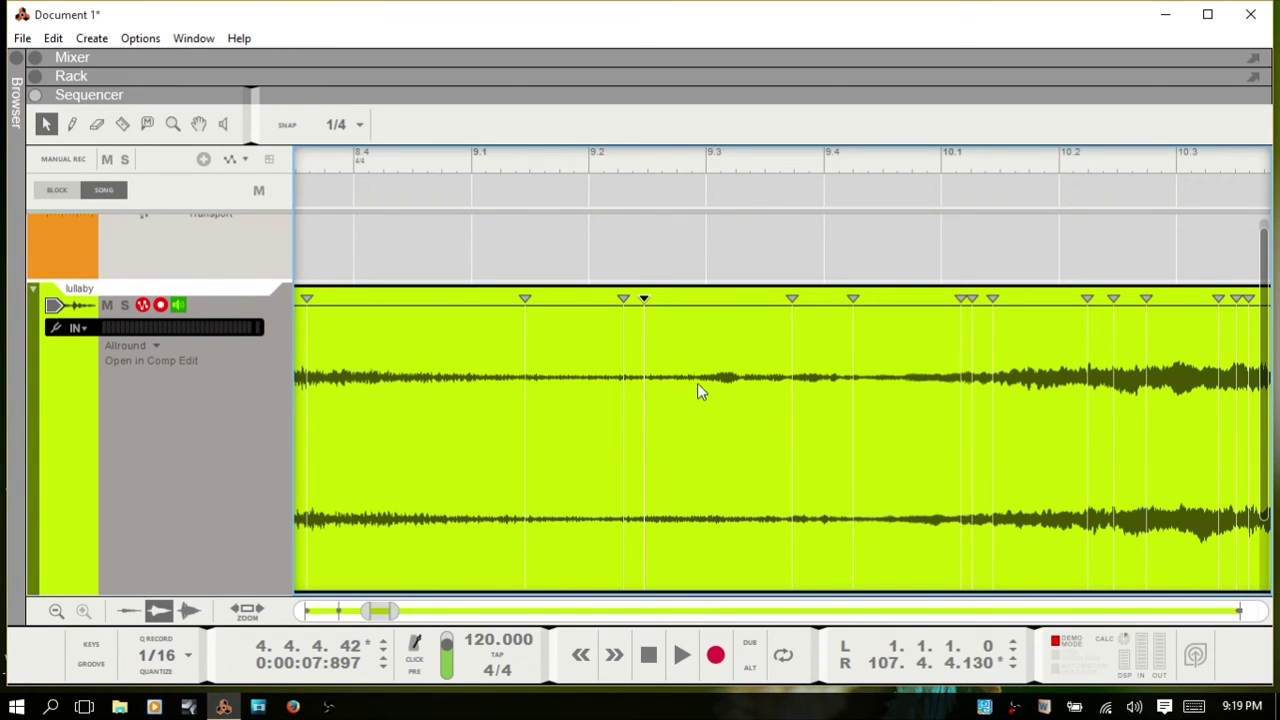
click(623, 298)
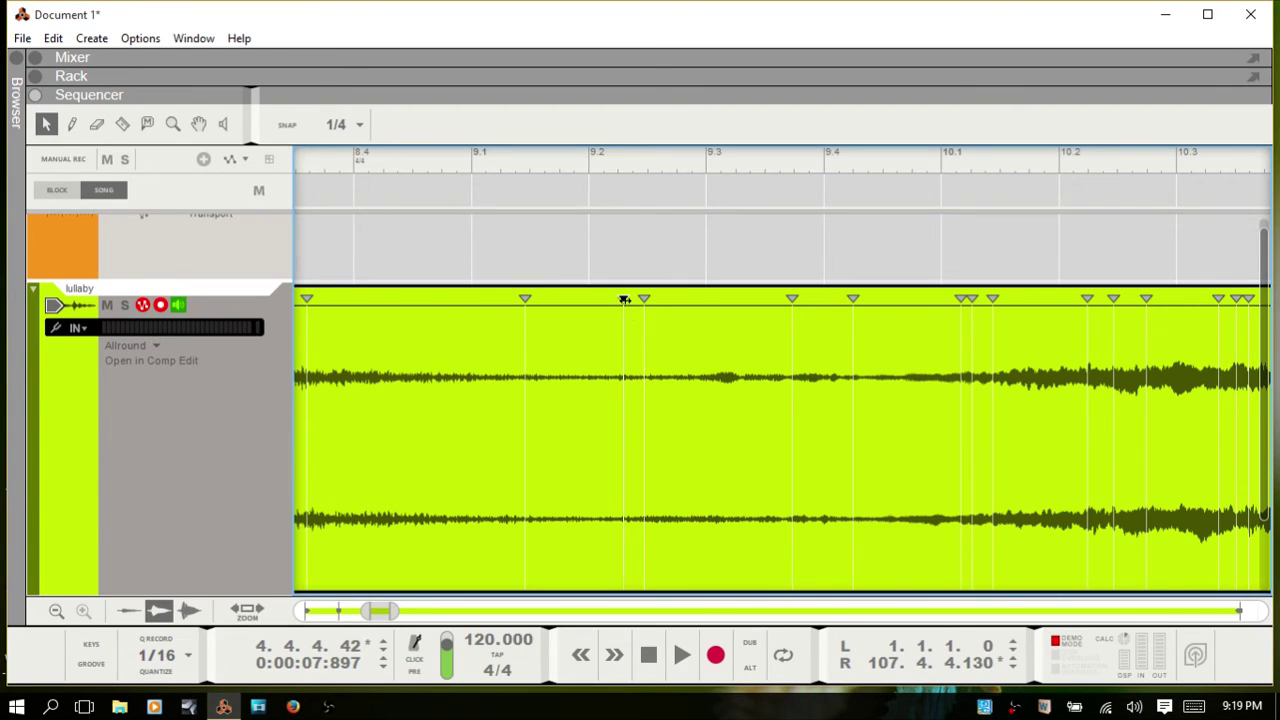
click(643, 393)
mouse_move(643, 299)
mouse_down()
mouse_move(766, 302)
mouse_move(652, 310)
mouse_move(771, 317)
mouse_move(670, 318)
mouse_move(714, 331)
mouse_move(668, 317)
mouse_up()
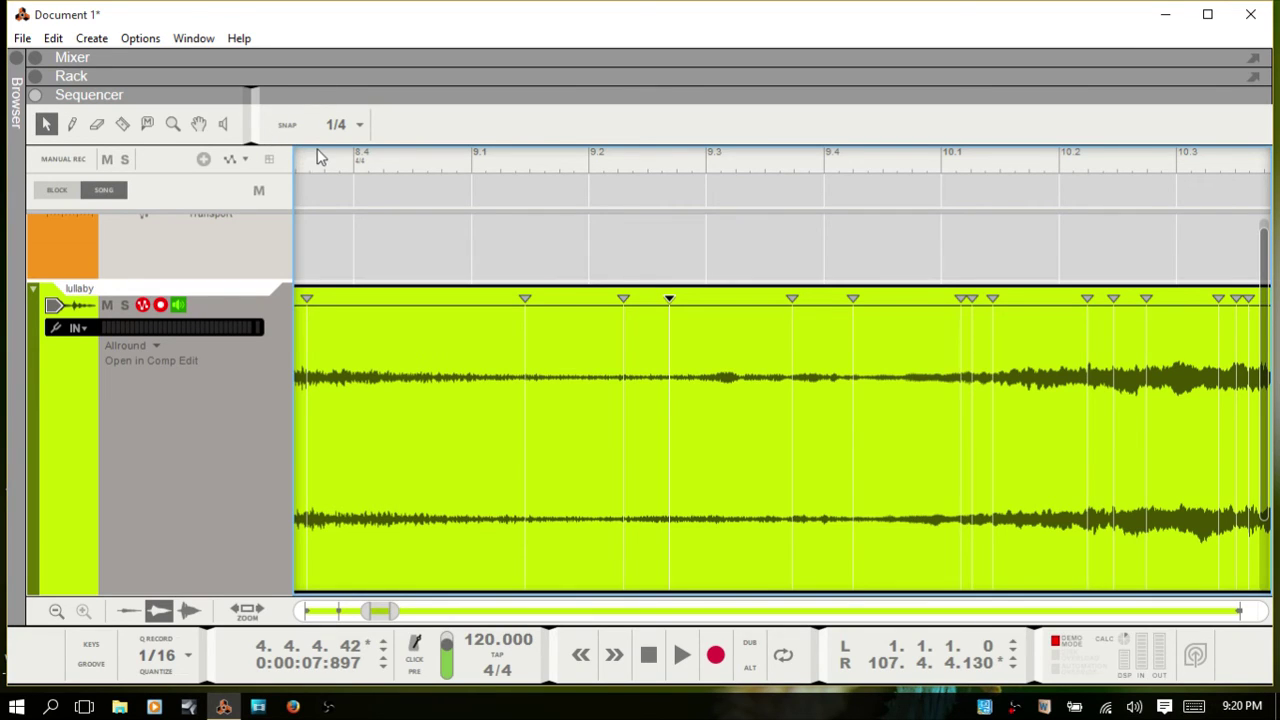
Step: Move the slice marker between beats 9.1 and 9.2 to the start of bar 9 with 1/4 snap, and nudge it with snap off
key(s)
mouse_move(525, 298)
mouse_down()
mouse_move(391, 297)
mouse_move(548, 303)
mouse_move(396, 298)
mouse_move(449, 306)
mouse_up()
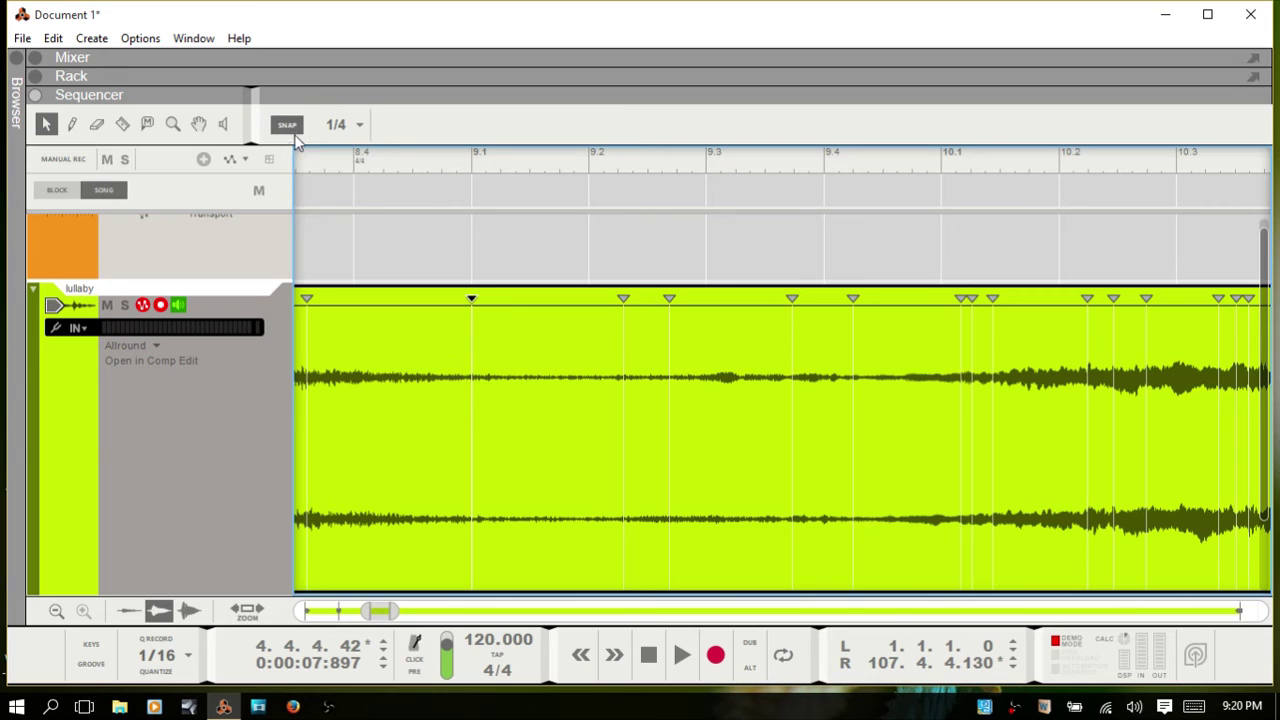
key(s)
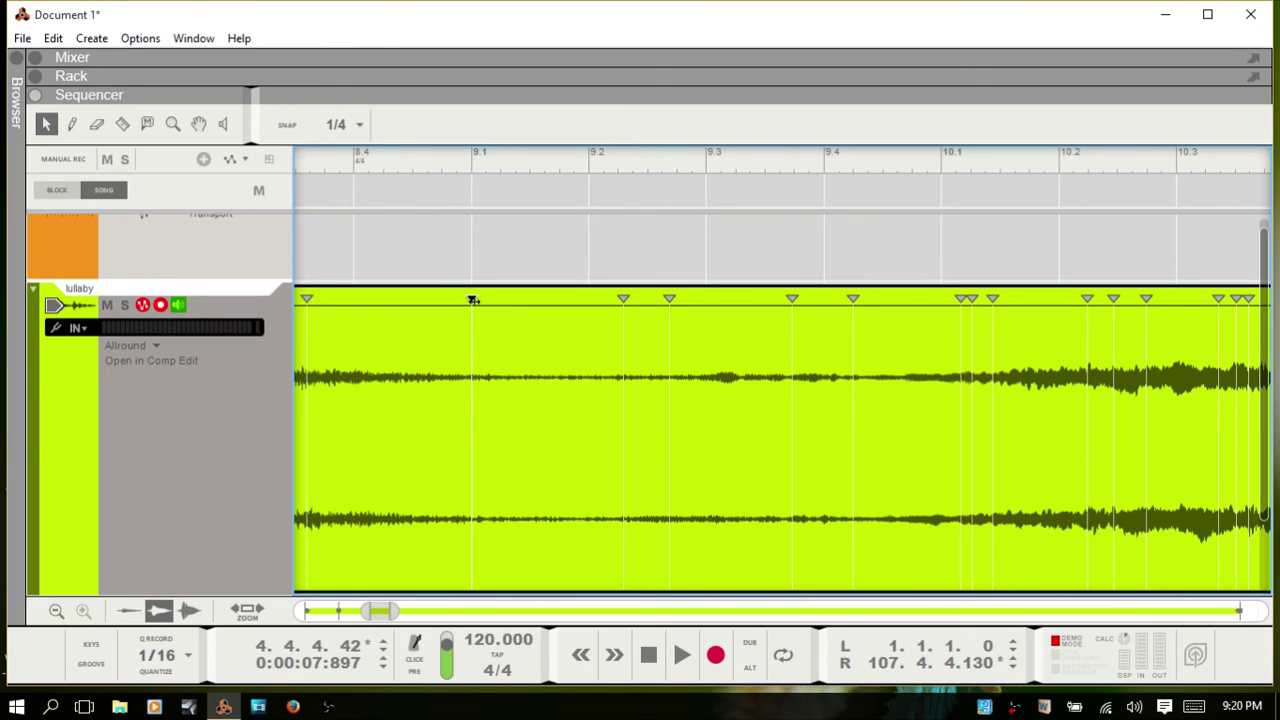
mouse_move(471, 298)
mouse_down()
mouse_move(523, 297)
mouse_move(434, 297)
mouse_move(508, 300)
mouse_move(446, 300)
mouse_move(489, 300)
mouse_move(463, 300)
mouse_move(474, 313)
mouse_up()
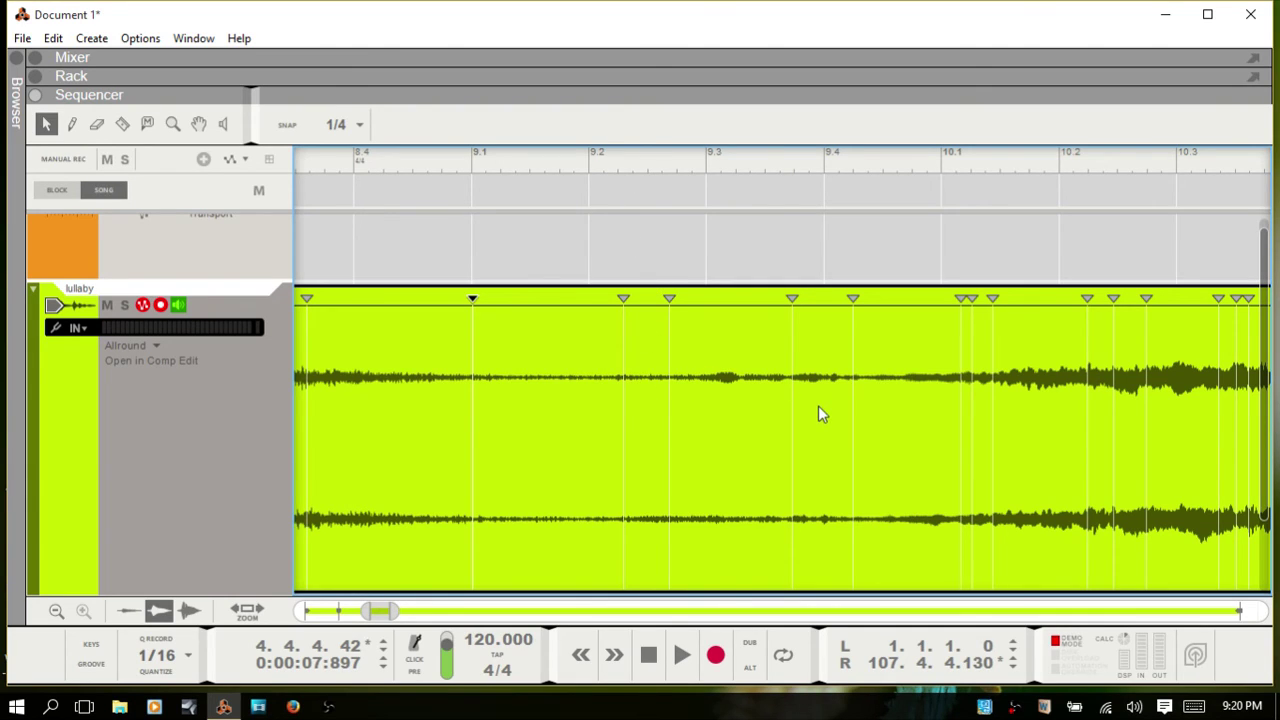
Step: Select the two slice markers on either side of beat 9.4 and split the lullaby clip at them
click(792, 298)
shift+click(853, 298)
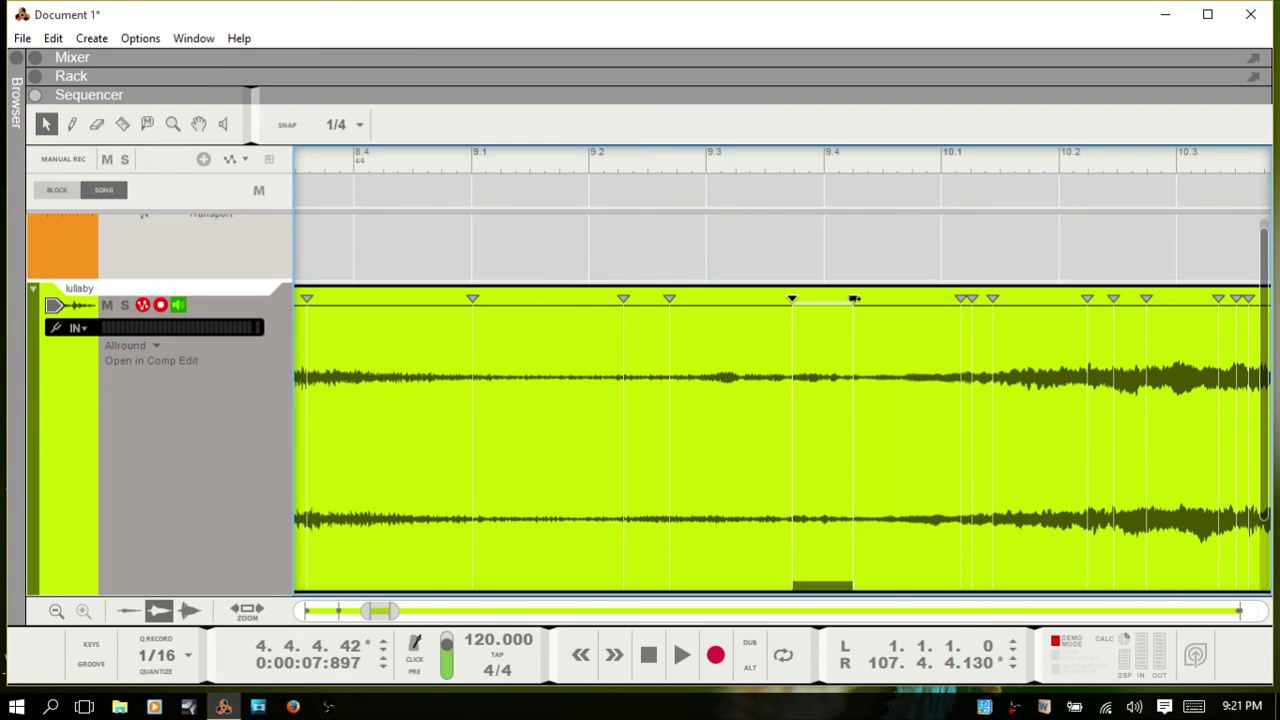
right_click(828, 410)
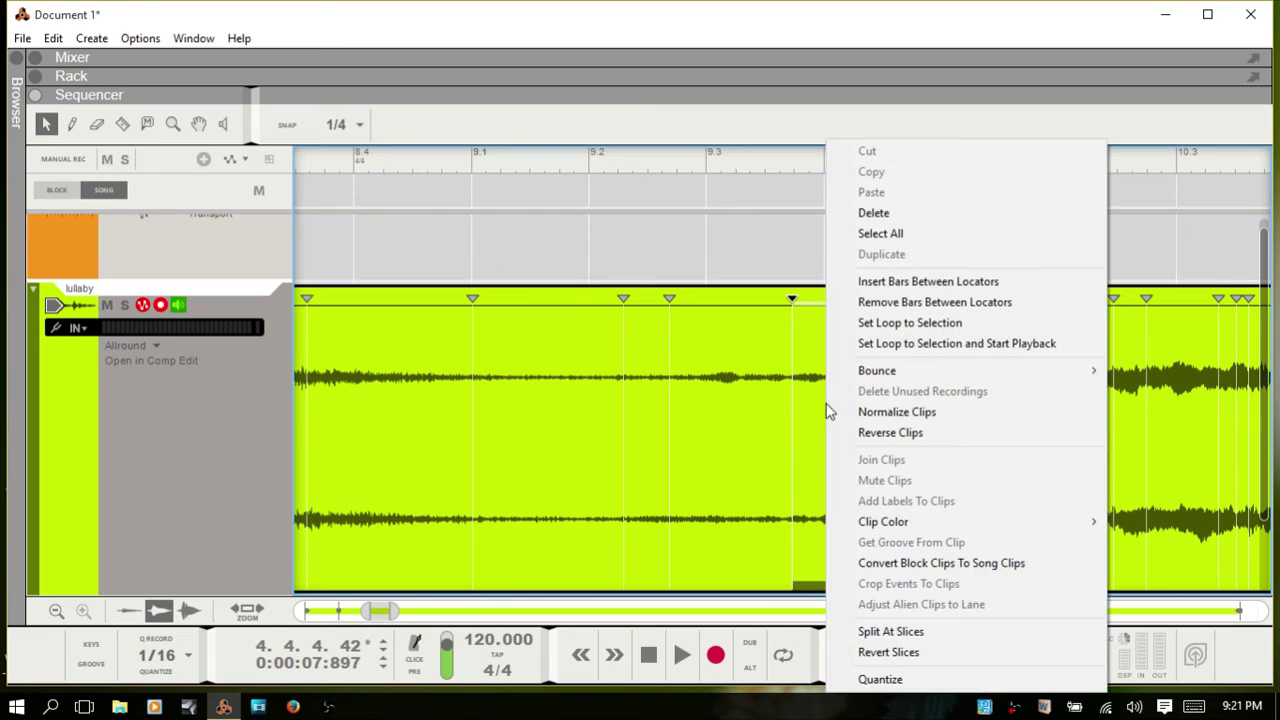
click(938, 633)
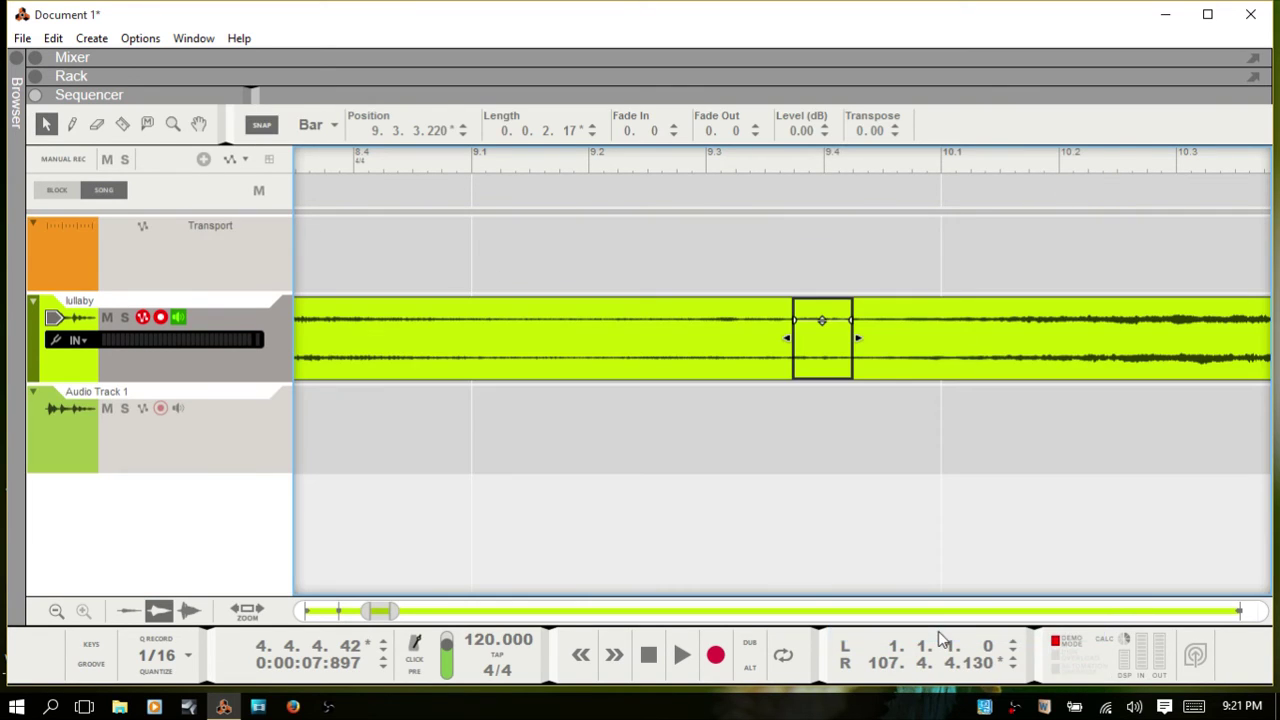
right_click(819, 343)
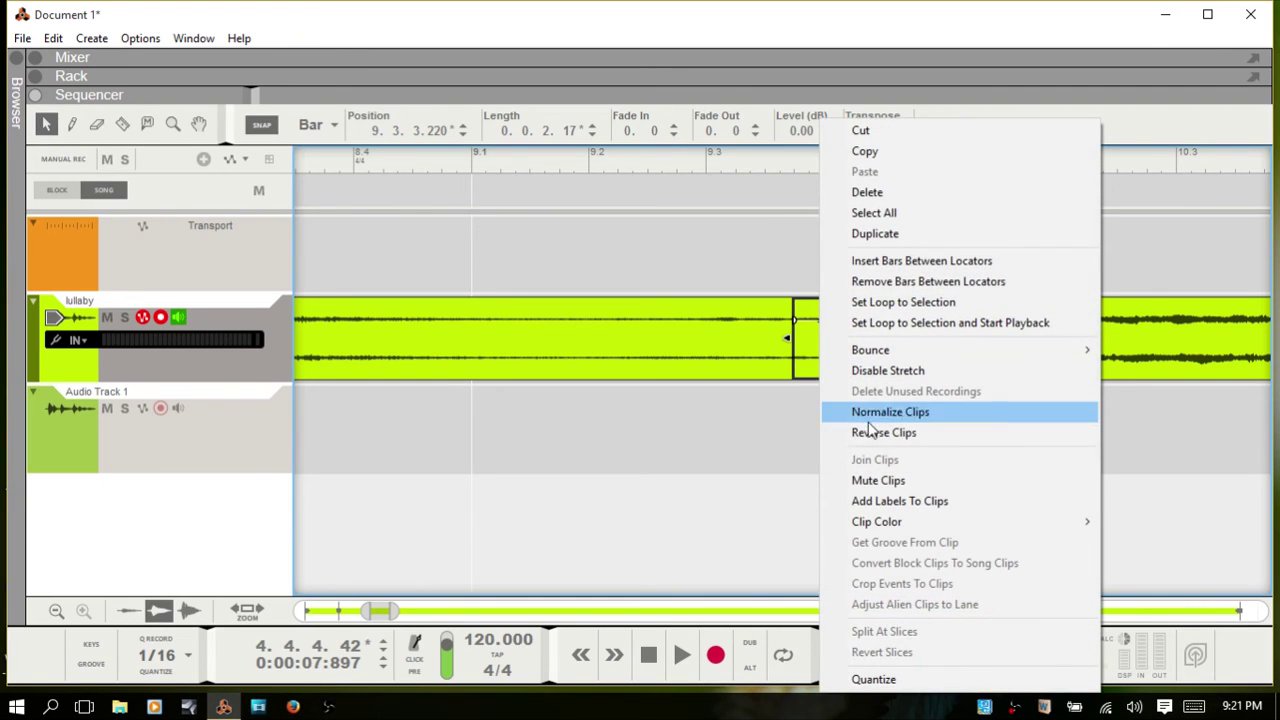
click(726, 443)
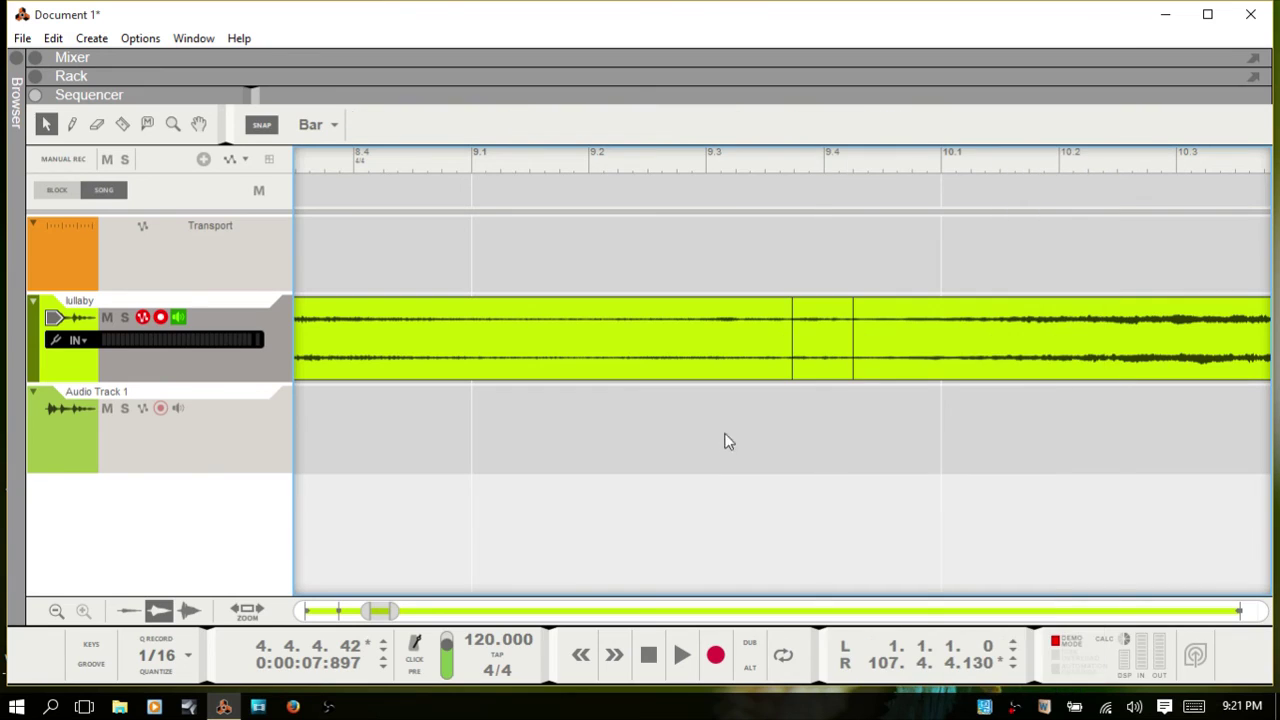
Step: Extend the slice marker selection in the lullaby clip to the third marker after bar 10 and split the clip at the selected slices
double_click(860, 356)
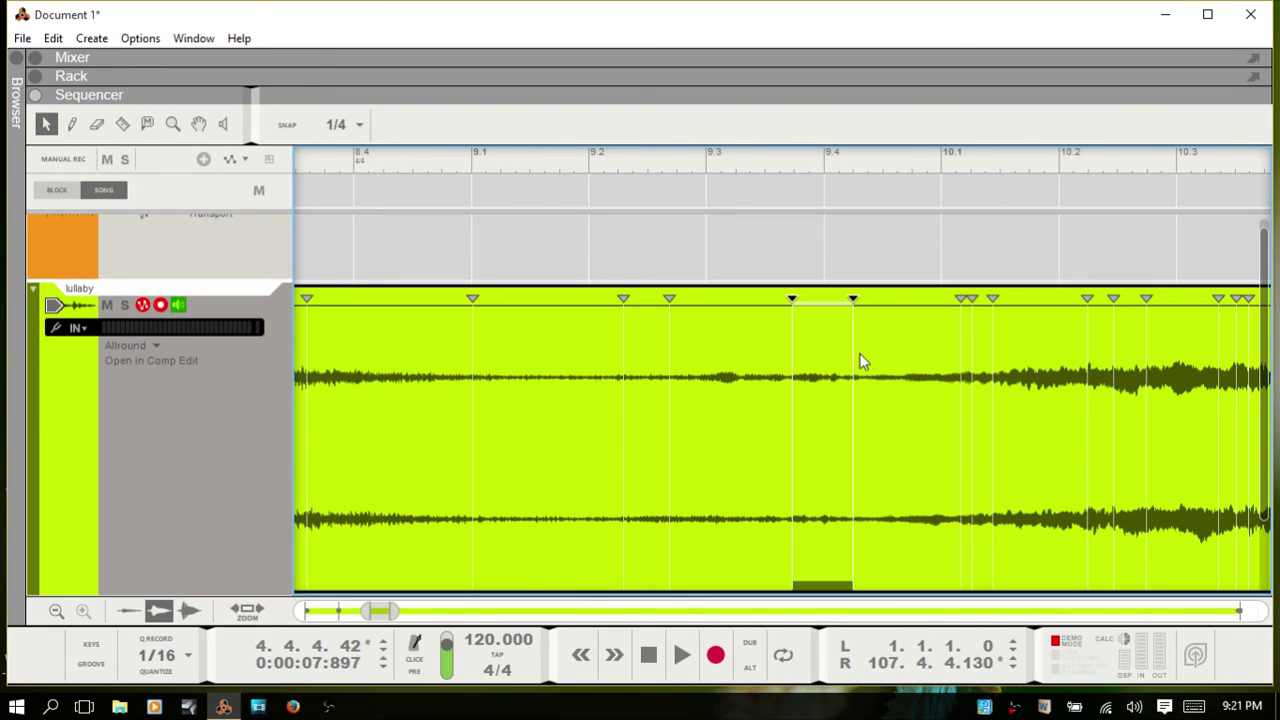
shift+click(993, 298)
right_click(909, 357)
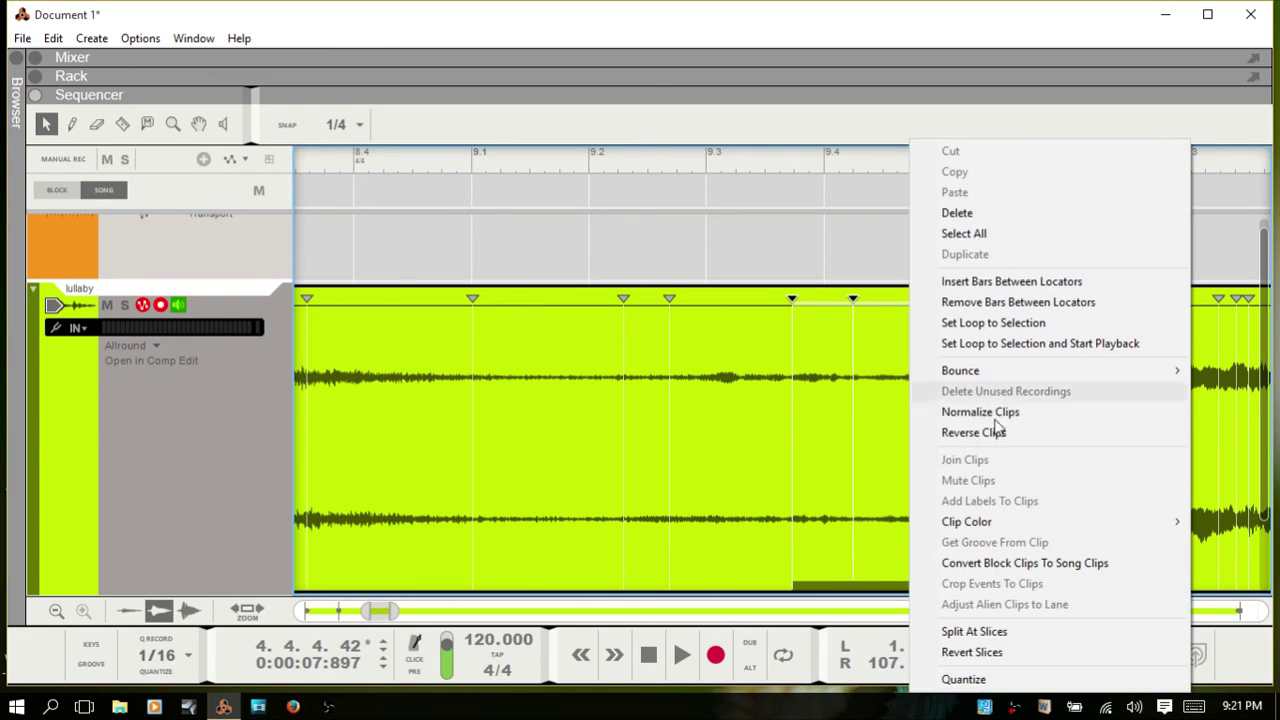
click(1001, 632)
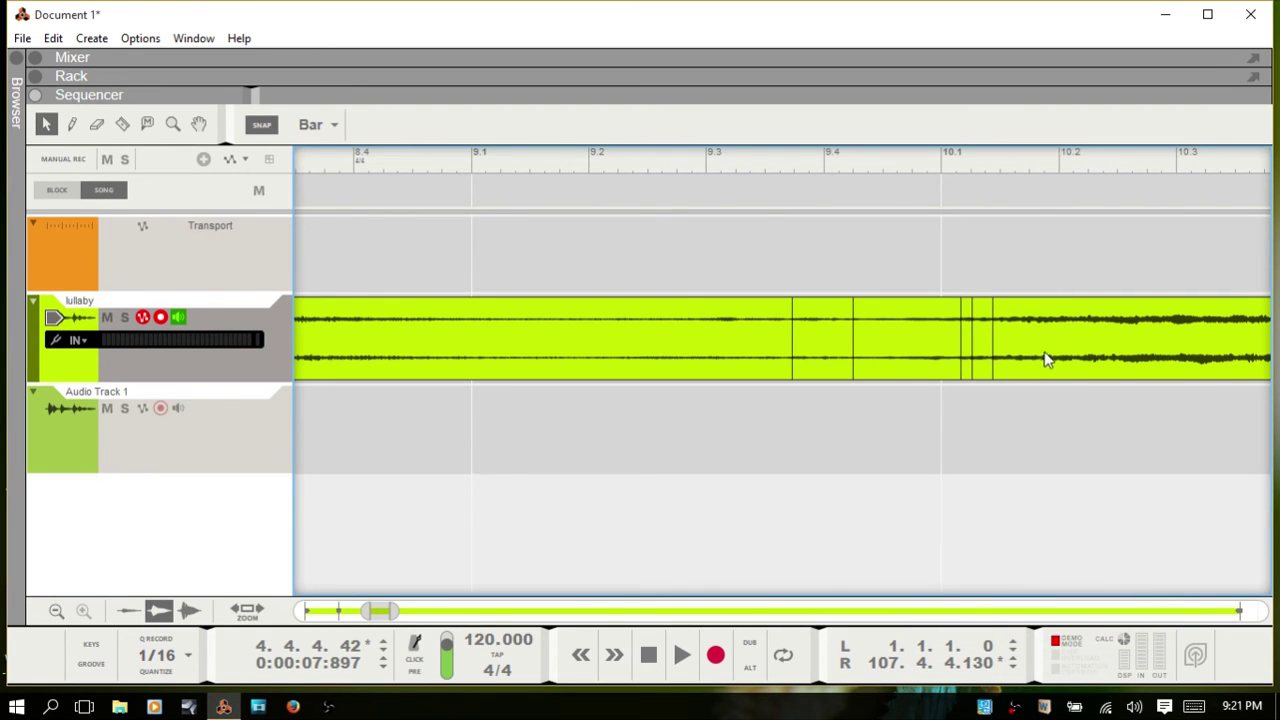
Step: Review the bounce options available for the short split clip around beat 9.4
click(815, 350)
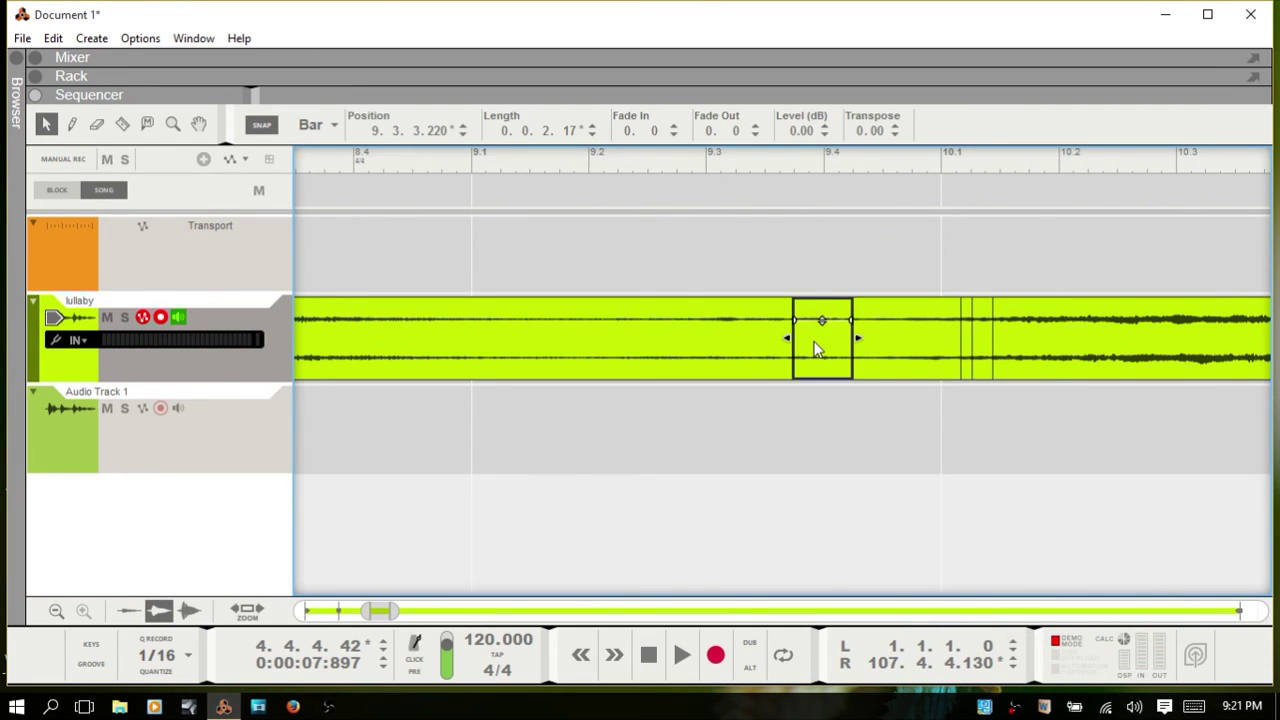
right_click(815, 350)
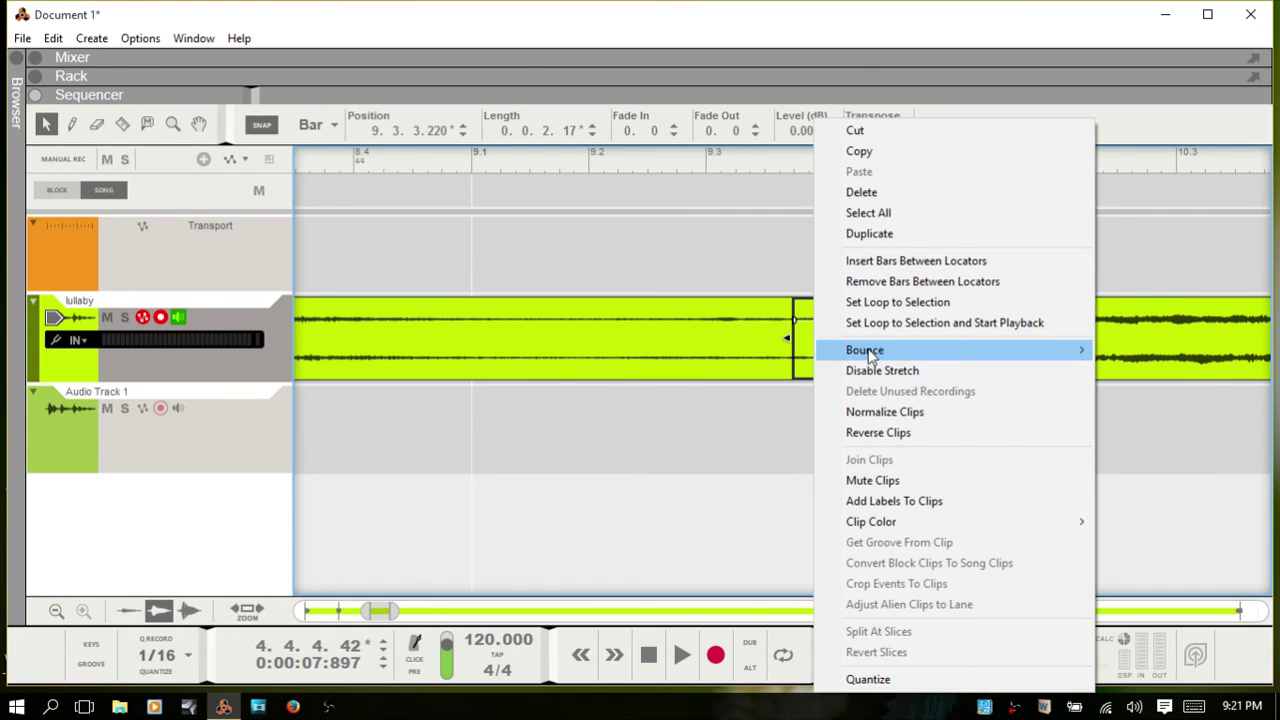
mouse_move(870, 356)
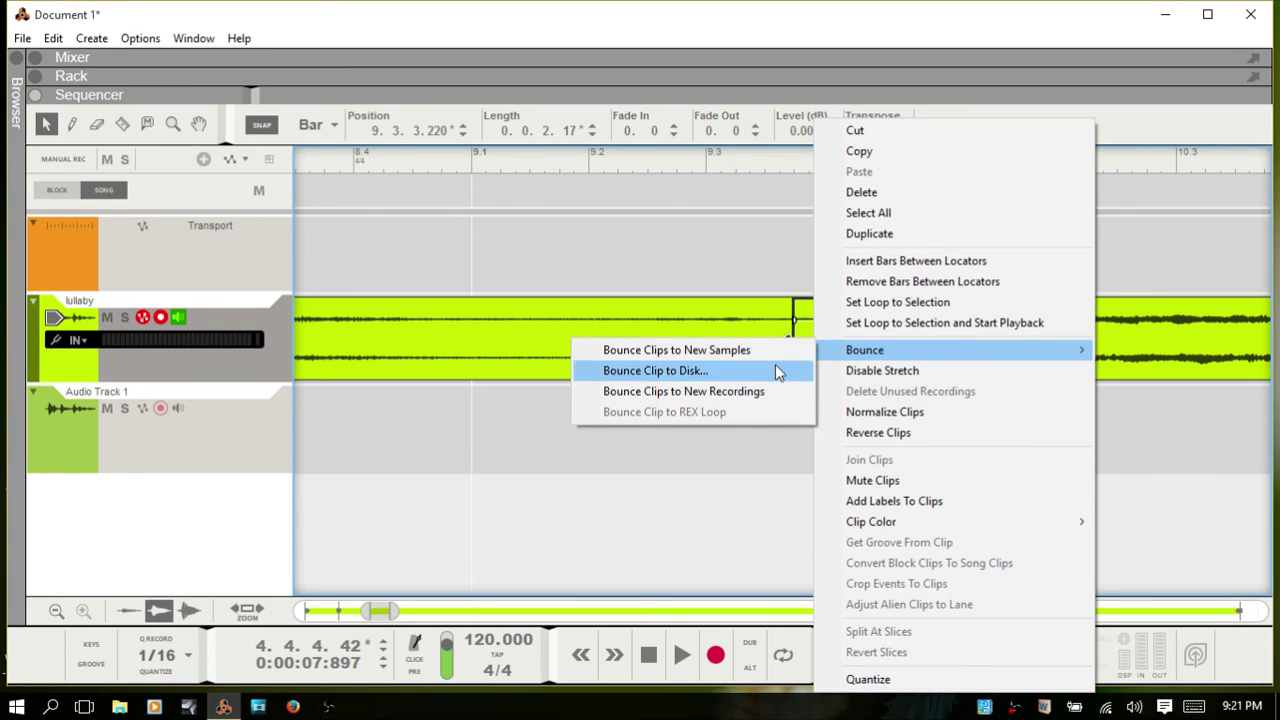
click(520, 340)
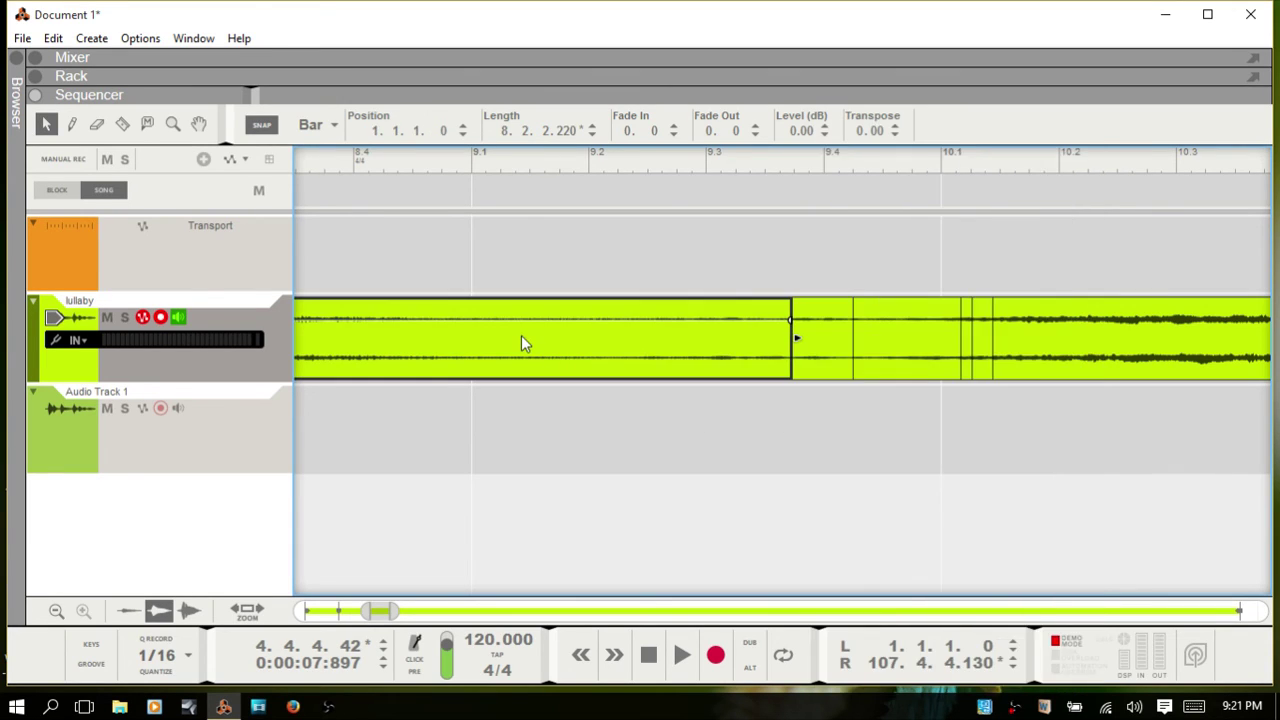
Step: Open the lullaby clip for slice editing, select the slice around beat 9.3, and return to the arrangement
double_click(535, 333)
click(715, 352)
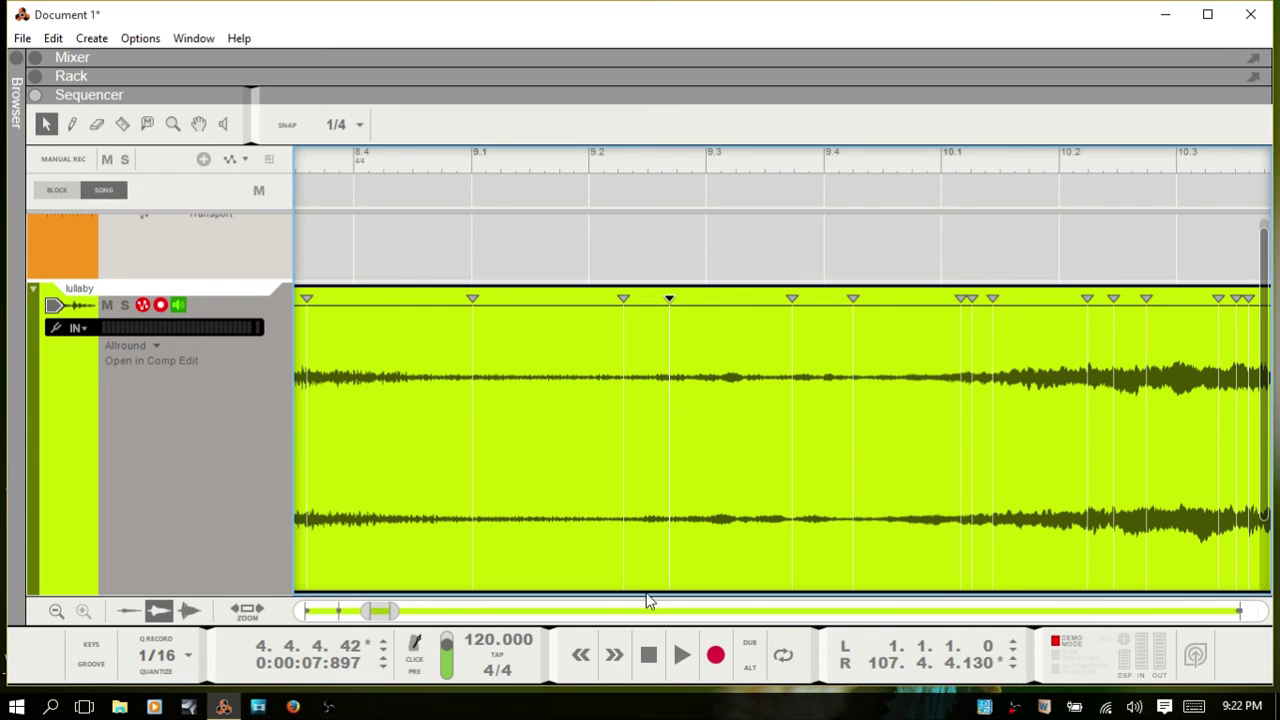
key(shift+Tab)
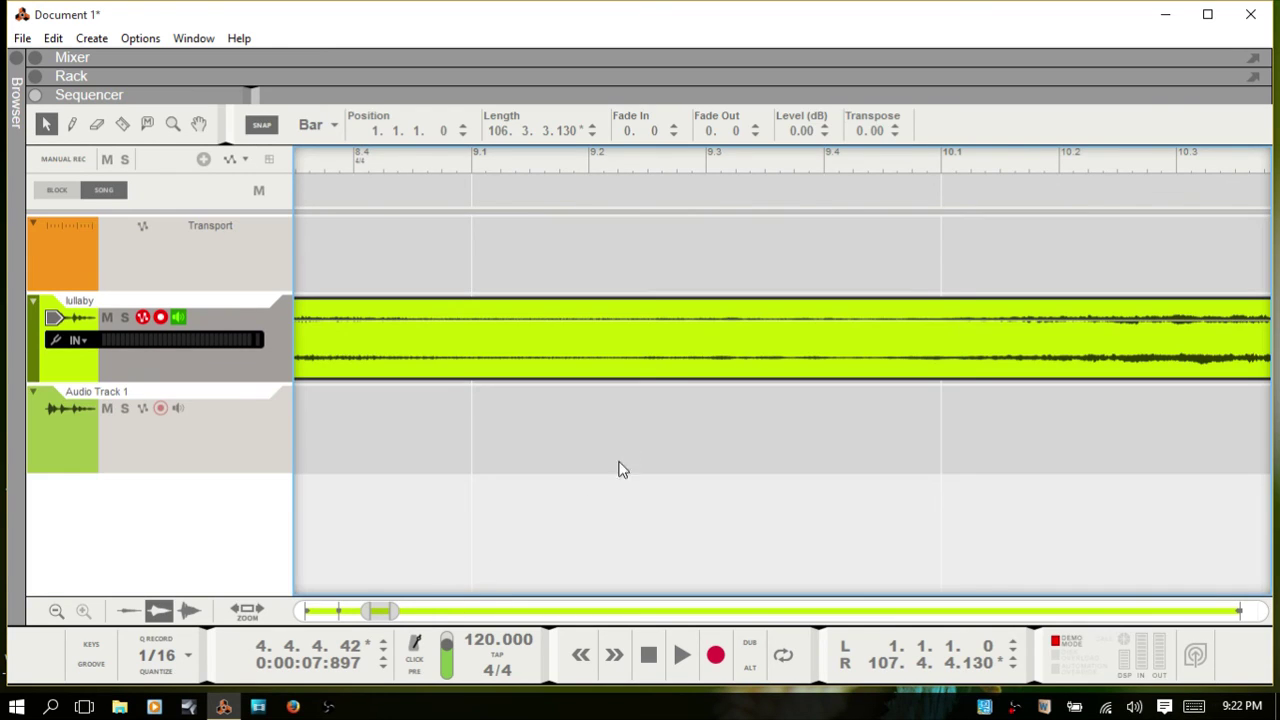
Step: Cut a four-bar section from bar 12 to bar 16 out of the lullaby clip with the Razor tool
scroll(493, 578, down, 10)
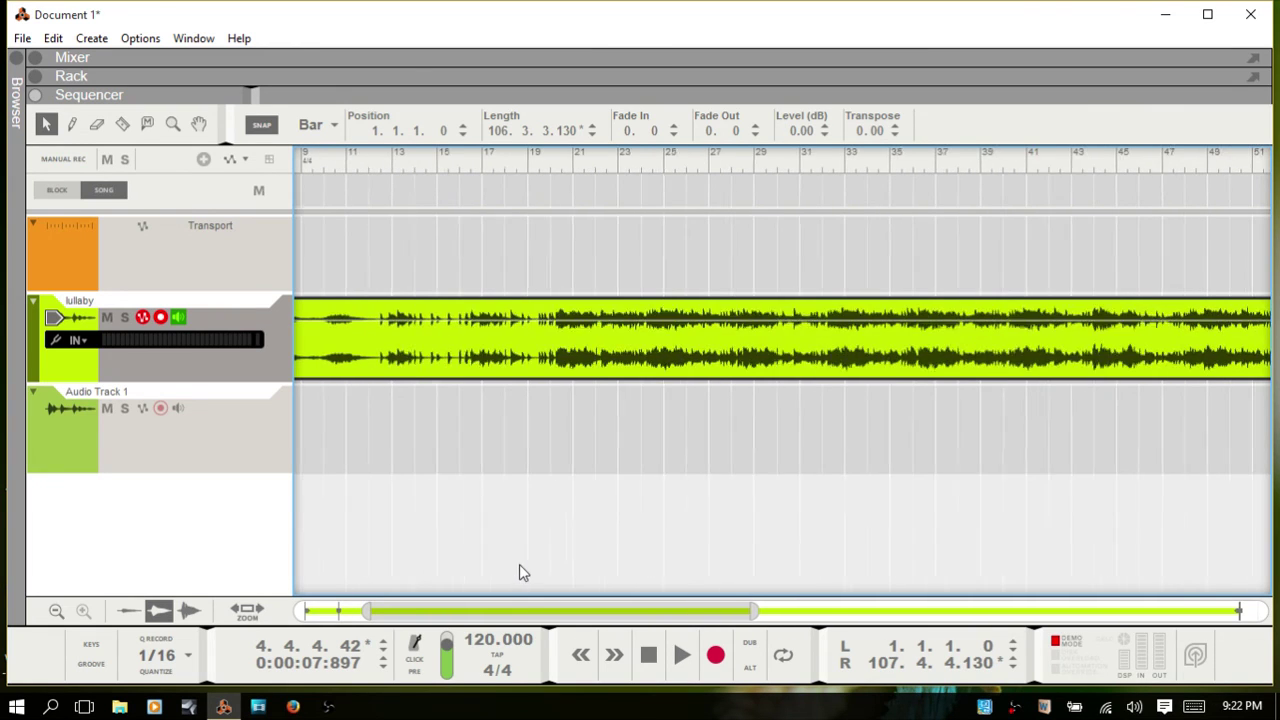
scroll(520, 573, down, 1)
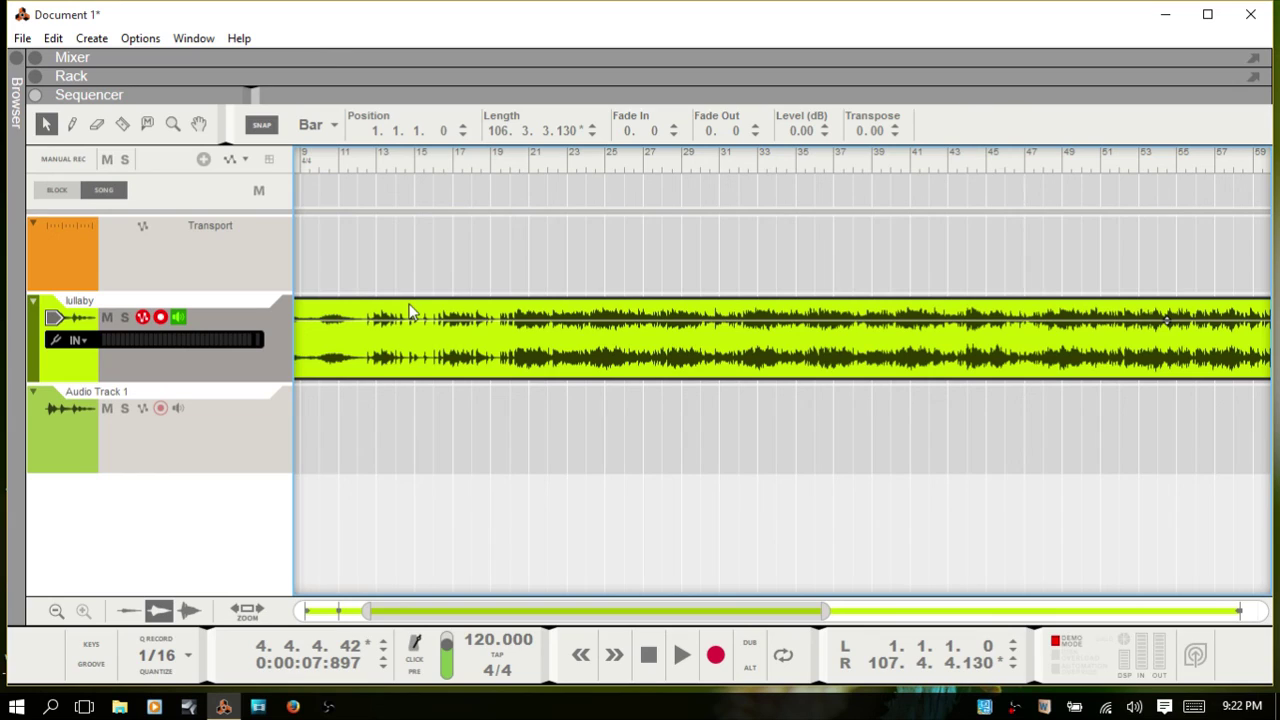
key(r)
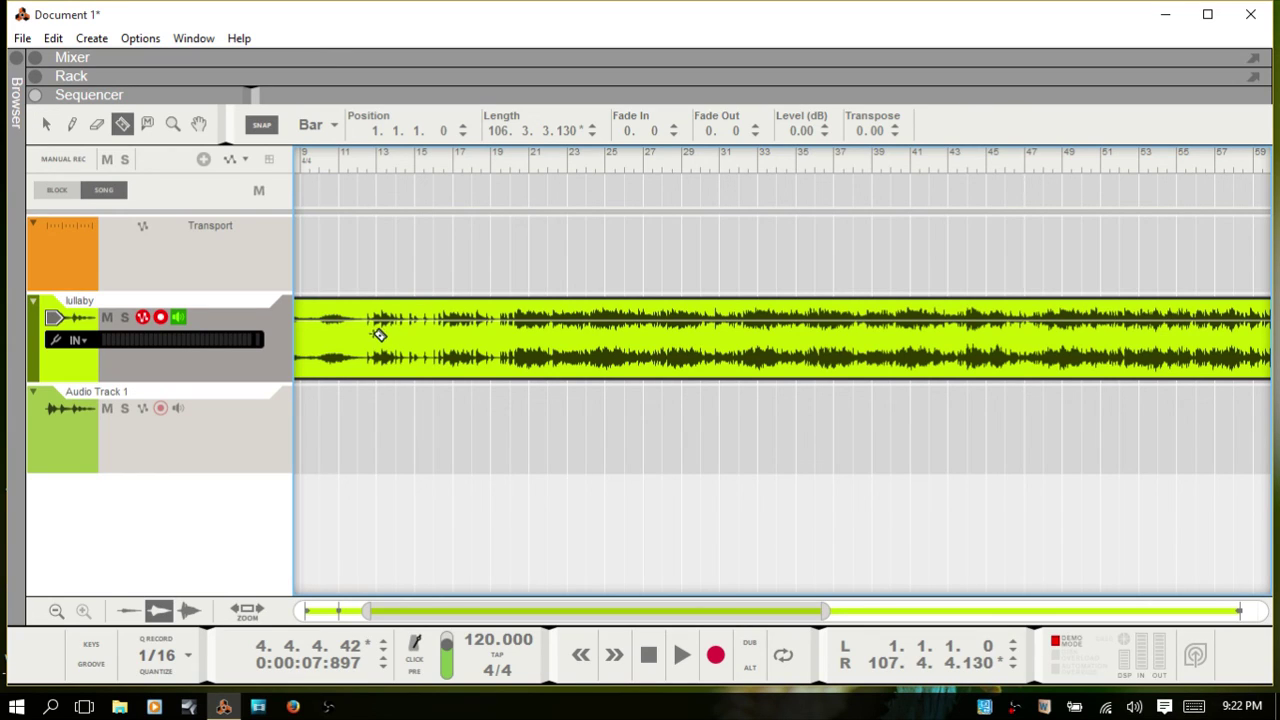
drag(358, 332, 443, 345)
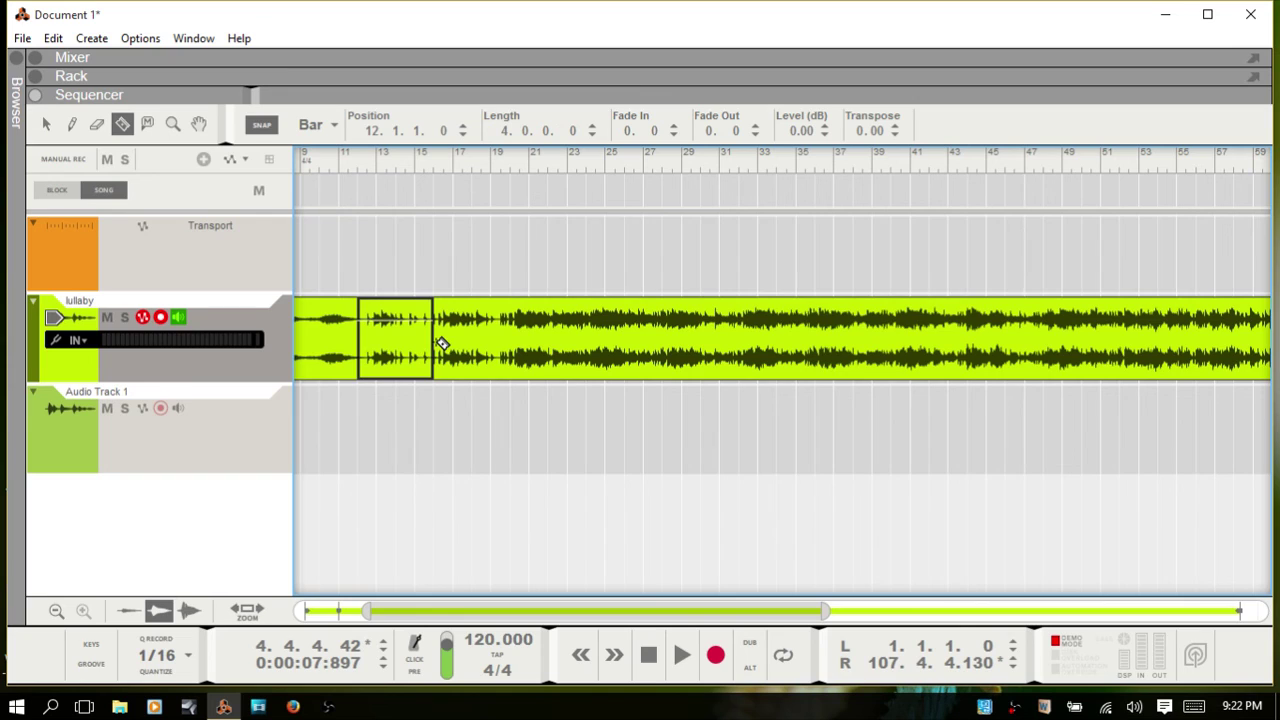
key(q)
Step: Audition the four-bar section by playing it from around its start until just before bar 16
click(366, 163)
key(space)
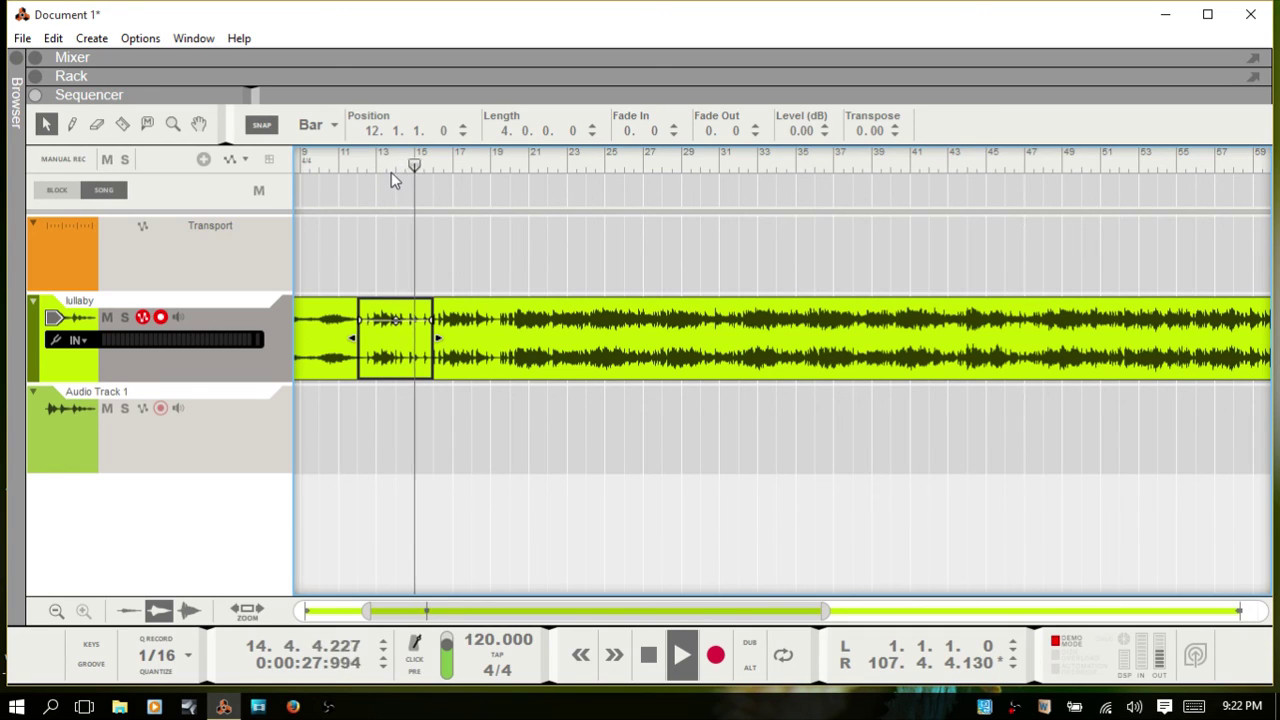
key(space)
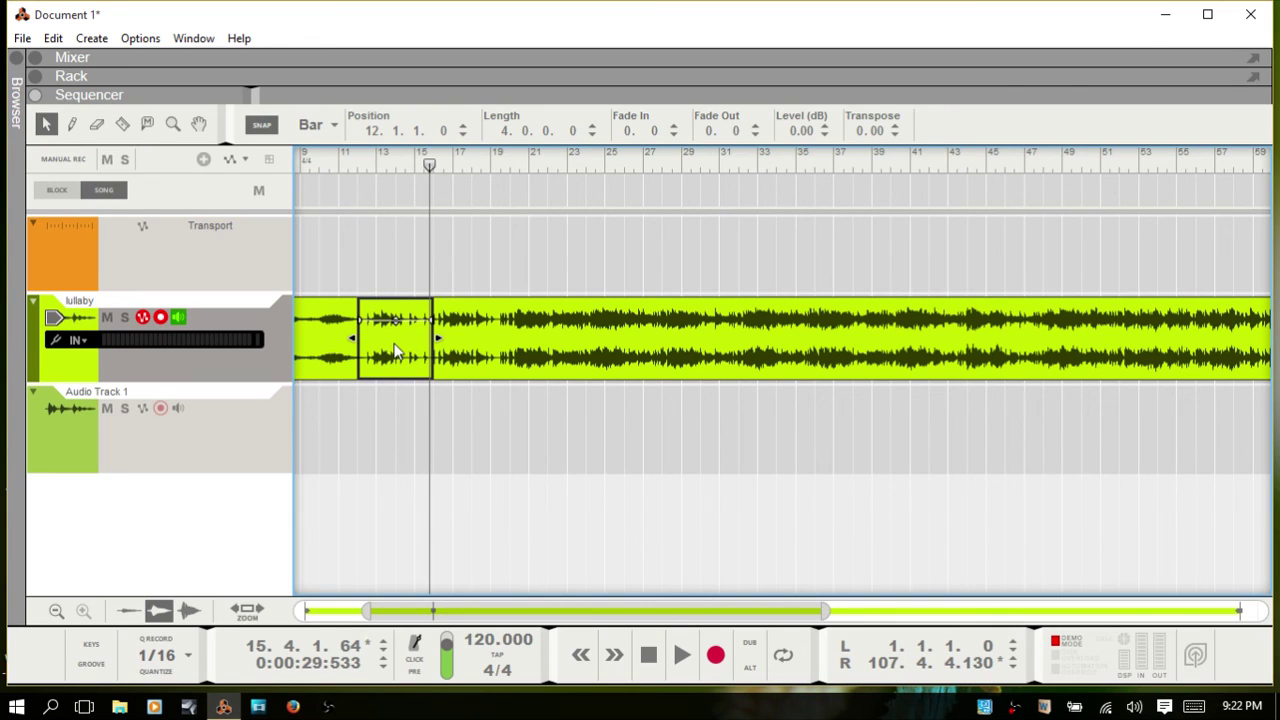
Step: Delete the lullaby clips after bar 16 and before bar 12, keeping only the four-bar clip
click(591, 338)
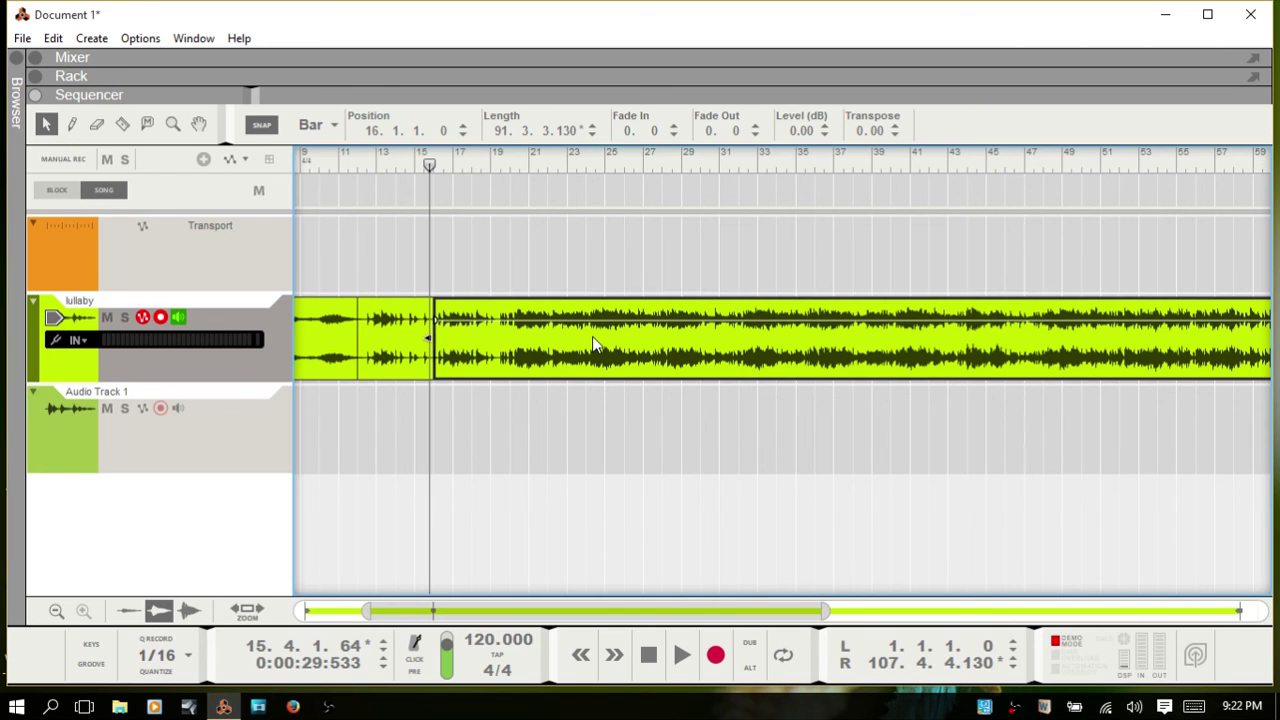
key(Delete)
click(320, 334)
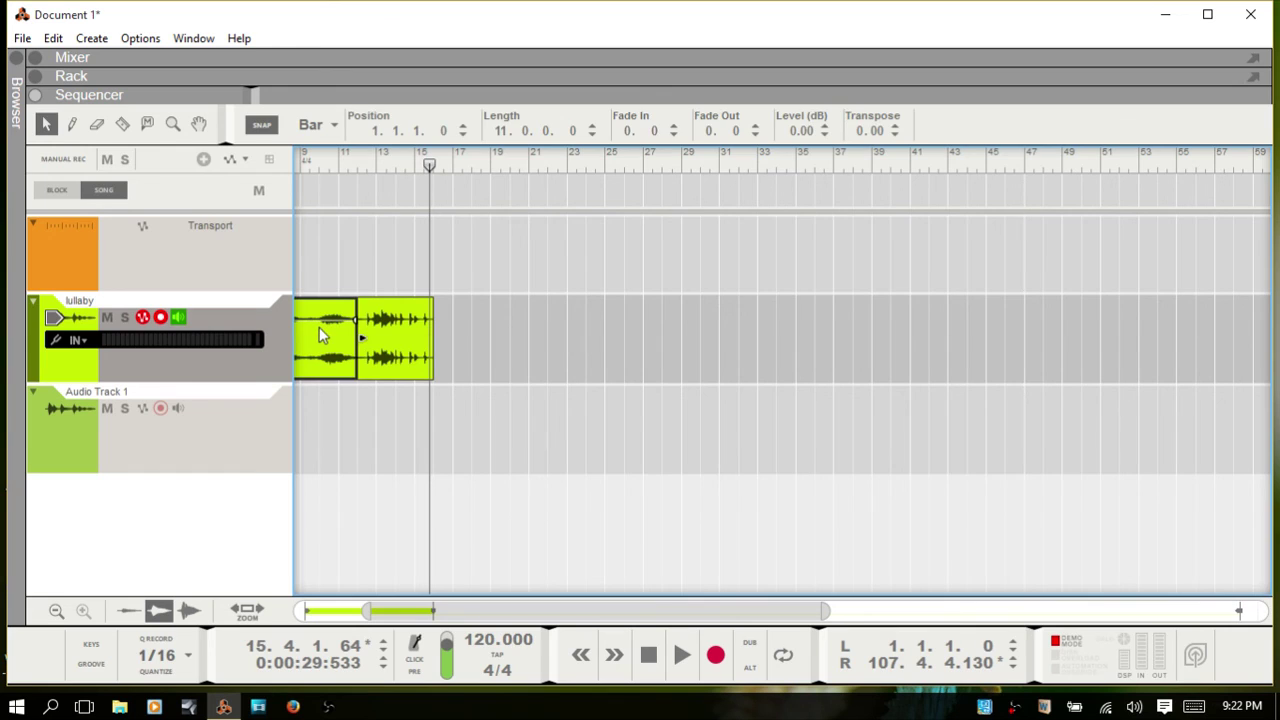
key(Delete)
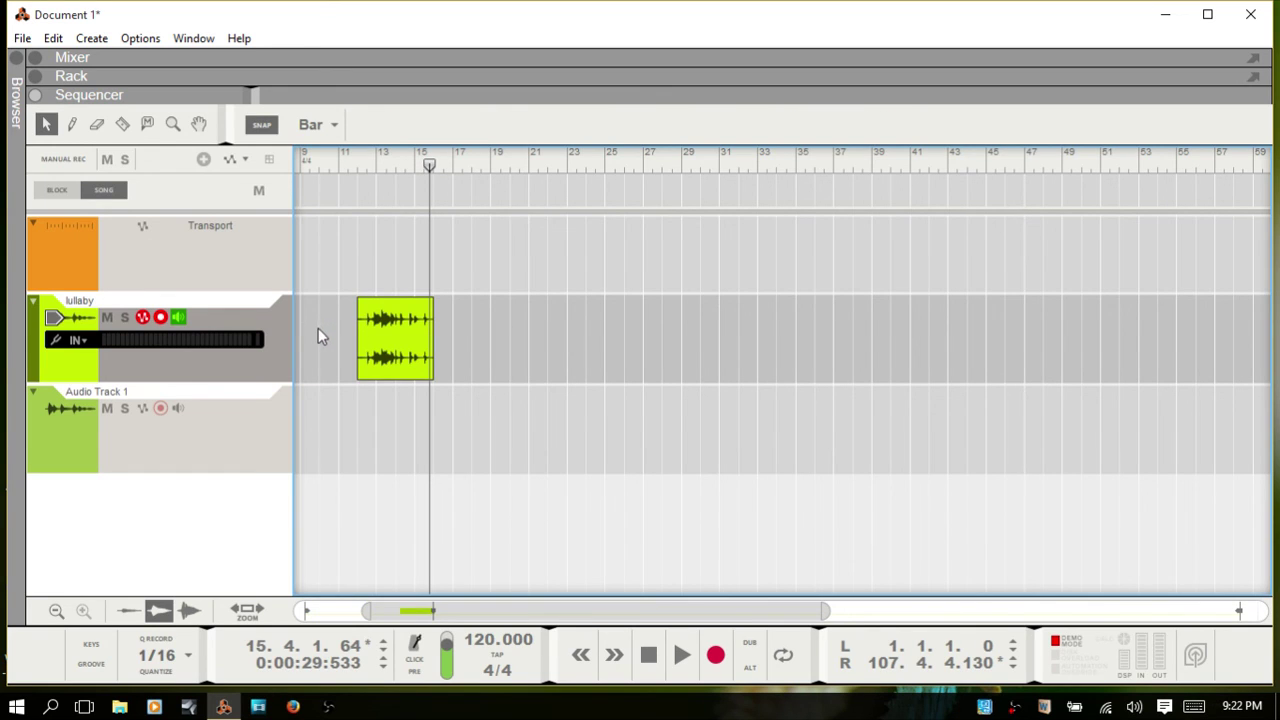
Step: Open the four-bar lullaby clip for slice editing and bounce it to a REX loop
click(385, 340)
double_click(385, 340)
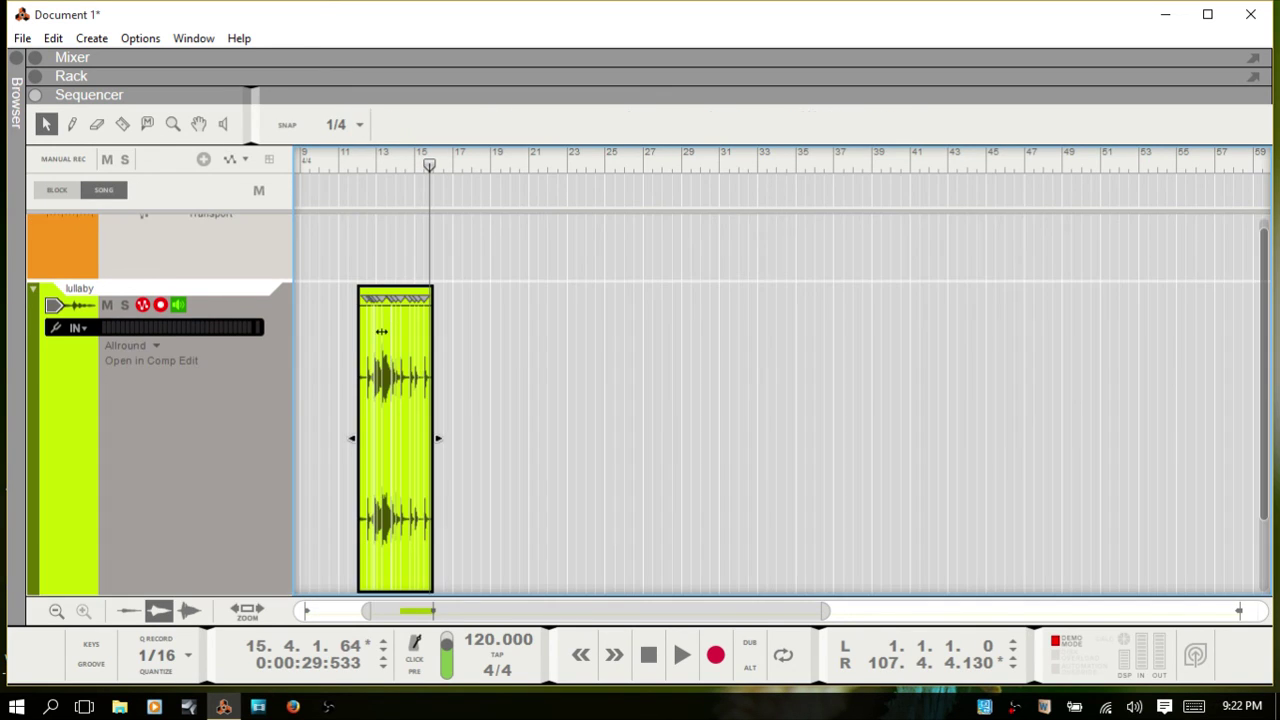
scroll(388, 585, up, 1)
scroll(388, 585, up, 5)
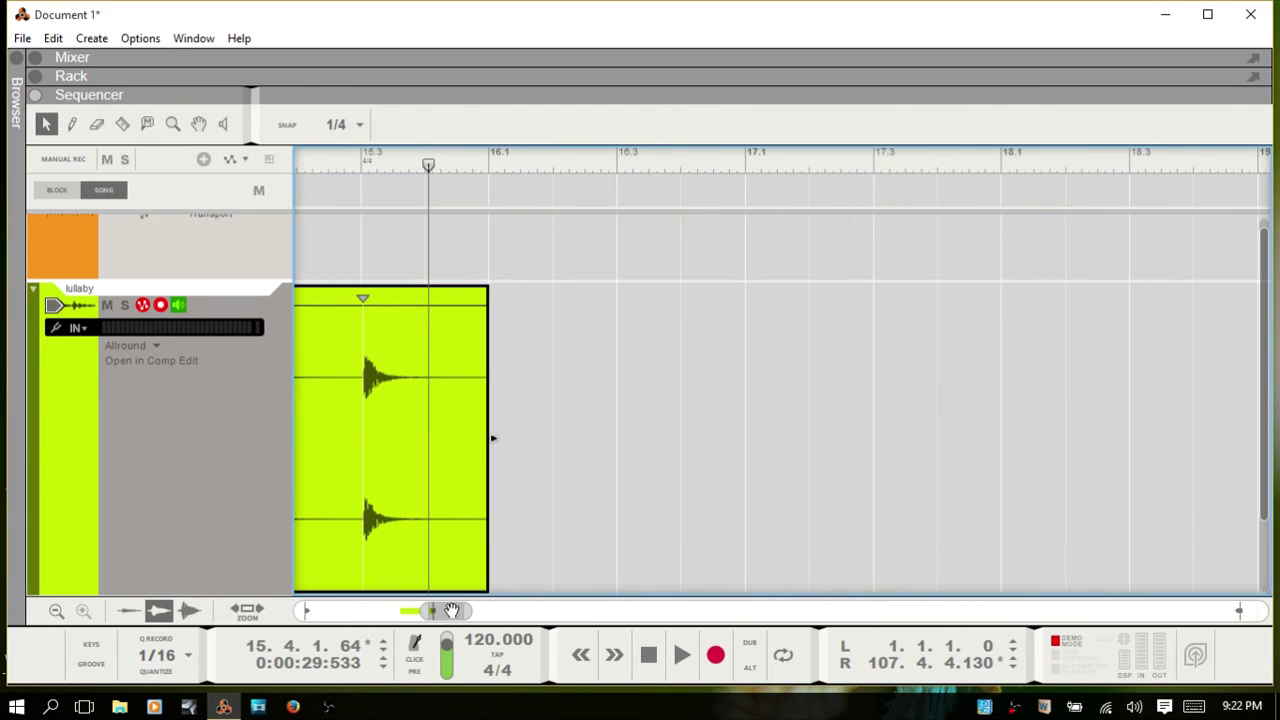
drag(449, 616, 432, 616)
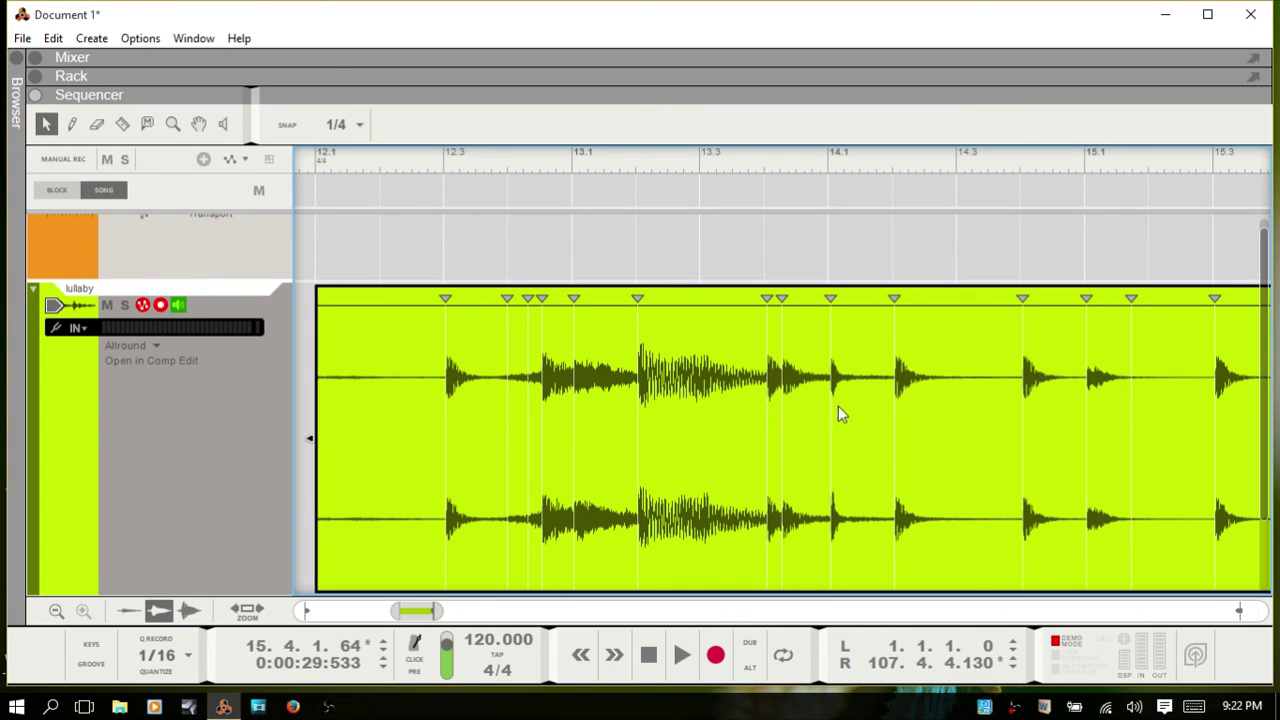
right_click(707, 437)
mouse_move(786, 372)
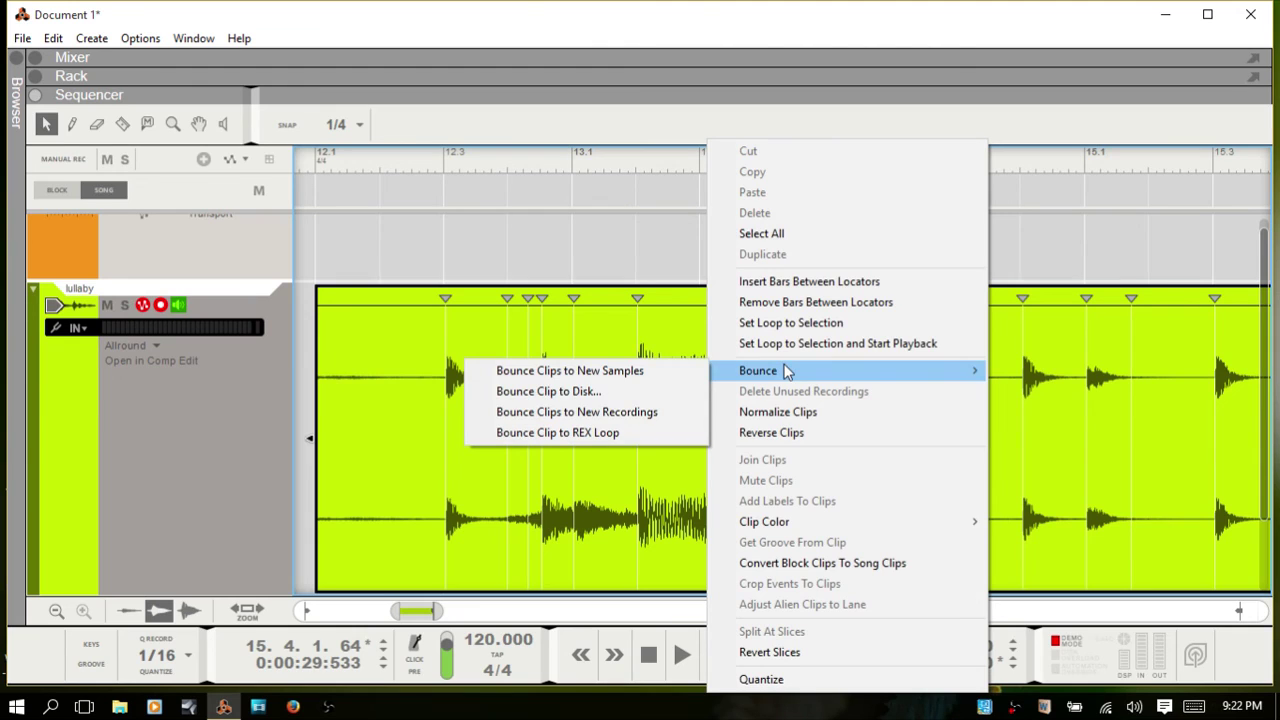
click(607, 434)
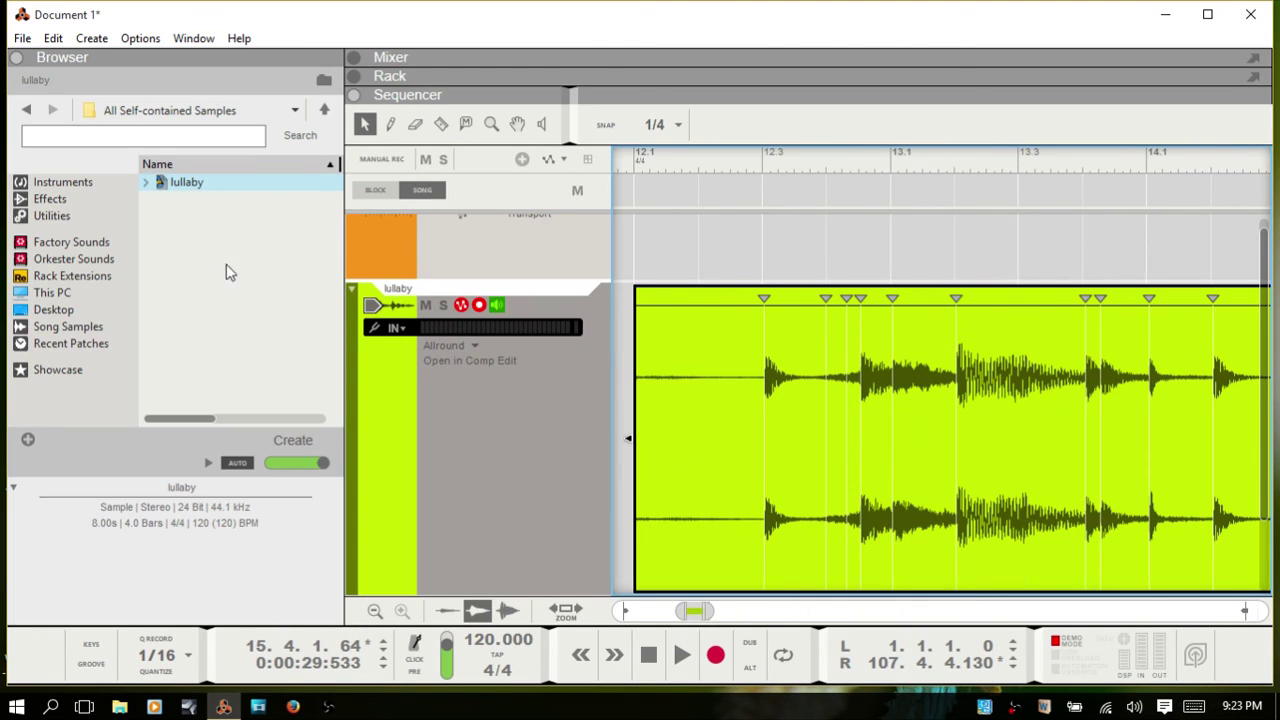
Step: Audition the bounced lullaby loop among the self-contained samples, stop its preview, and close the browser
click(195, 186)
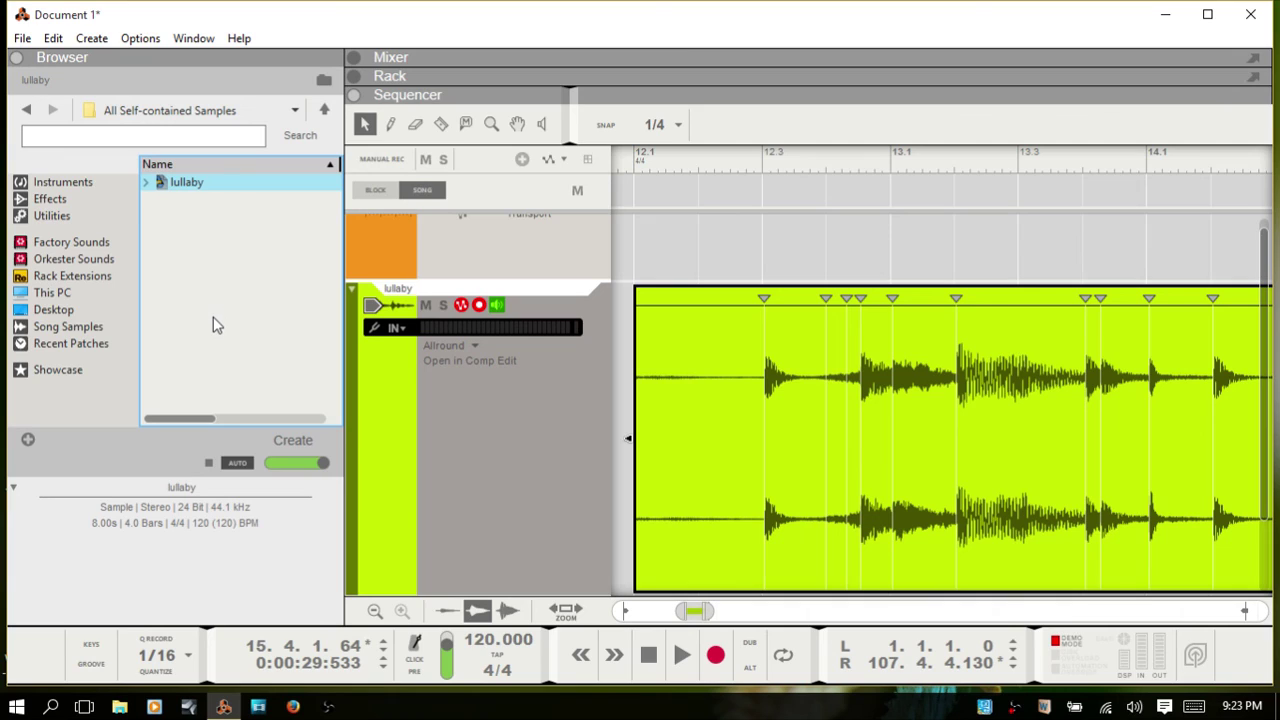
click(209, 462)
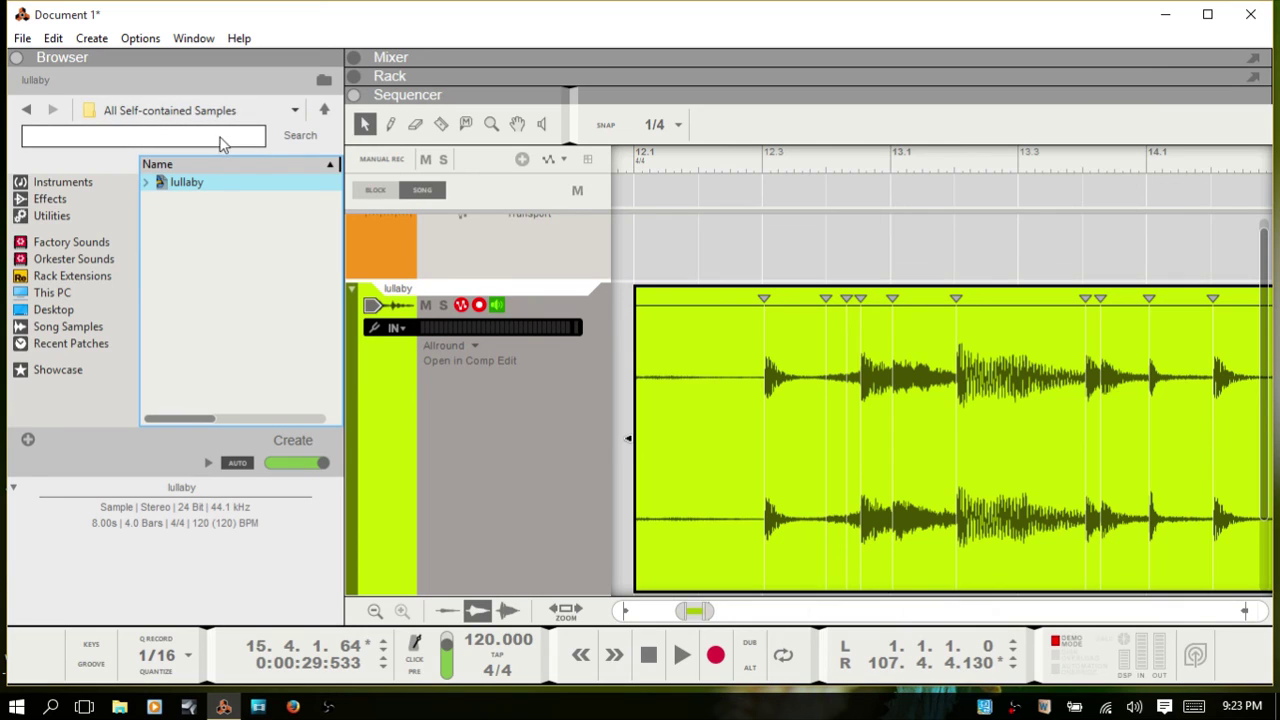
key(F3)
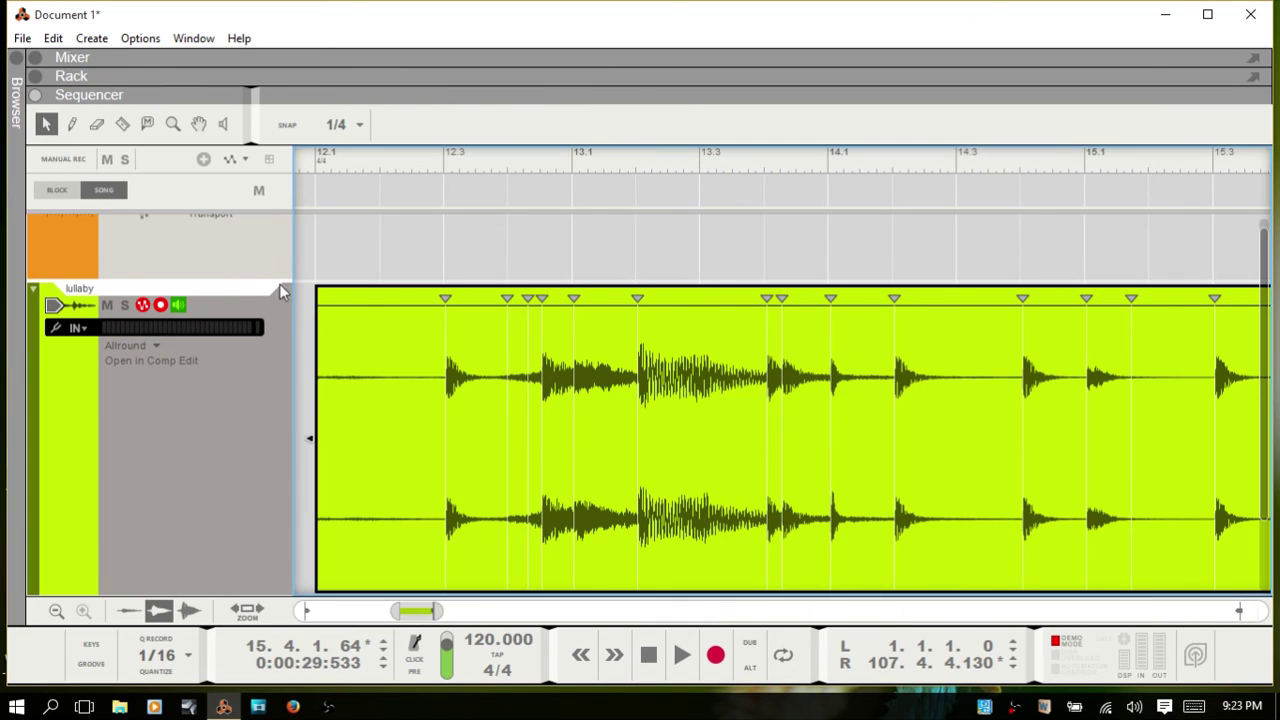